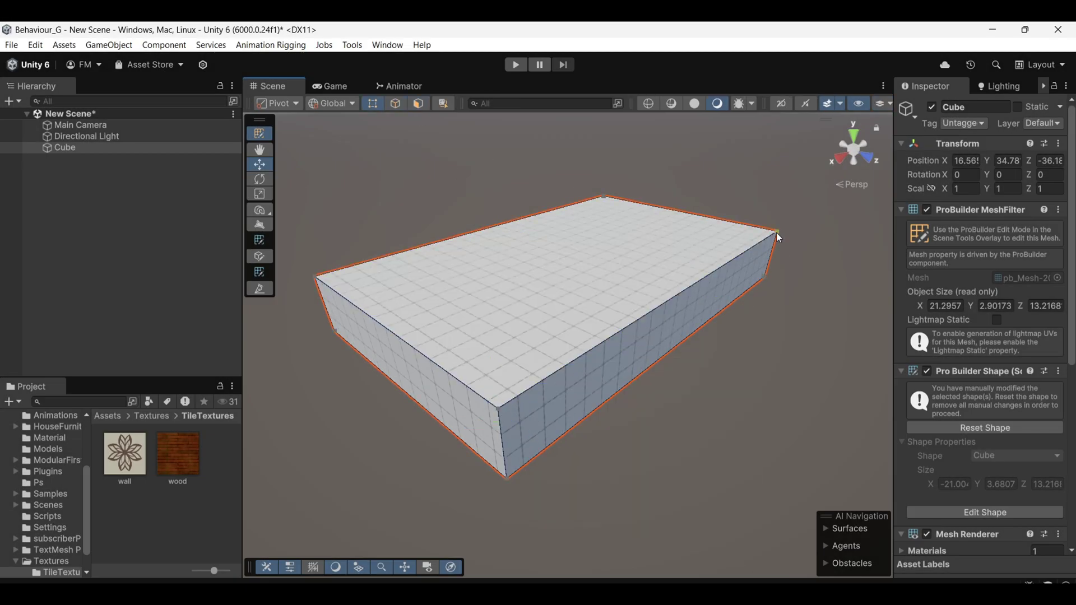
Step: Extrude the slab's top face into a second tier above a sloped ledge, for a total height of about 6.4
right_click(777, 233)
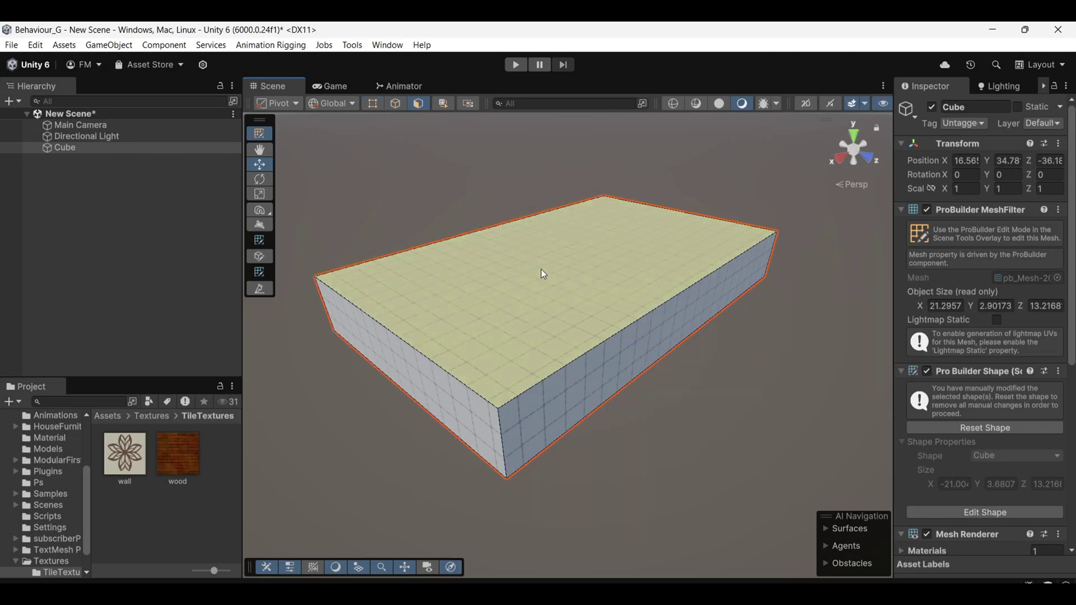
right_click(540, 269)
click(646, 279)
mouse_move(763, 472)
mouse_down()
mouse_move(754, 479)
mouse_move(764, 479)
mouse_up()
click(764, 499)
alt+drag(563, 314, 532, 303)
click(526, 295)
right_click(526, 295)
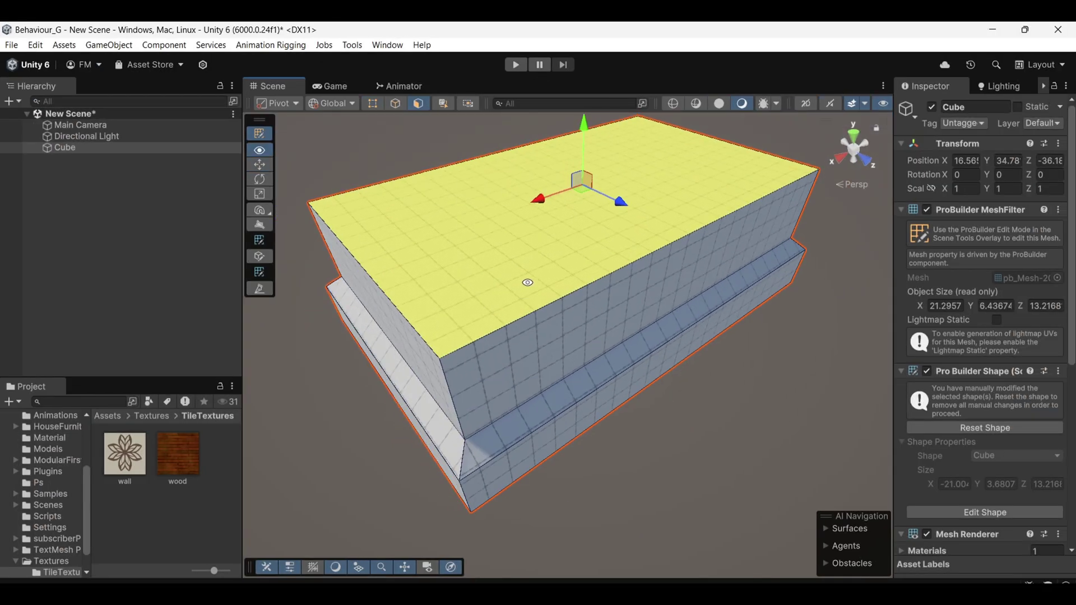
Step: Bevel the long upper edge along the front of the raised tier
right_click(496, 201)
right_click(580, 295)
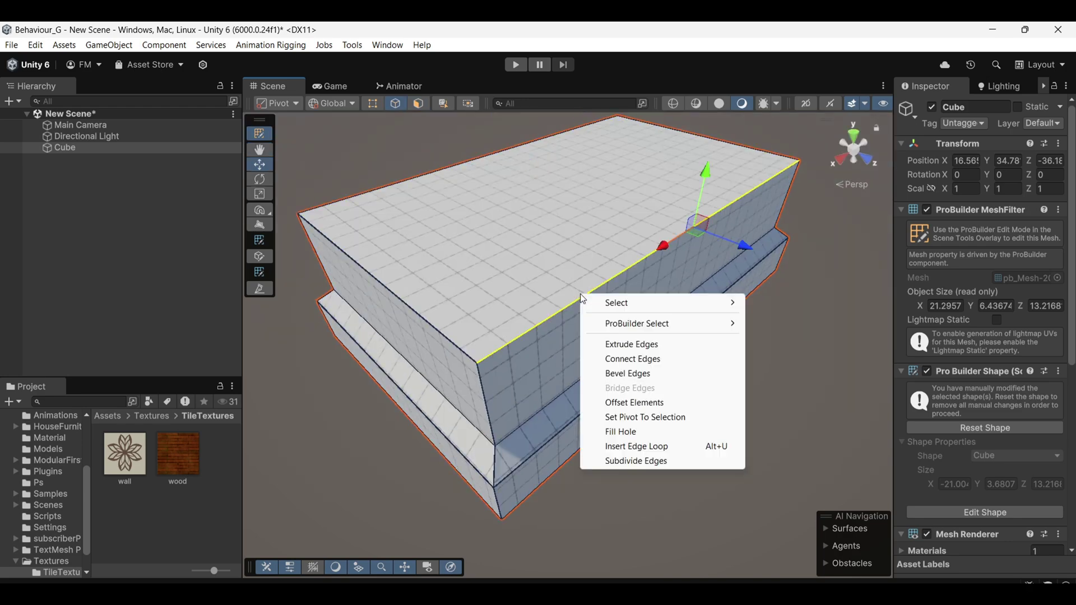
click(627, 374)
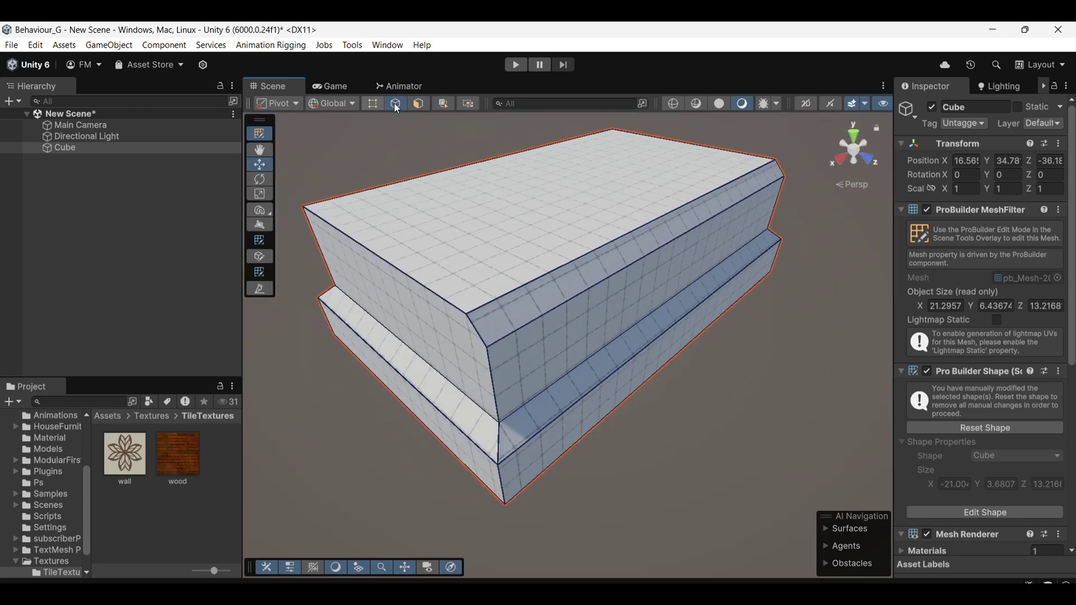
Step: Extrude the upper tier's end face outward past the base, for a total block length of about 23.6
click(320, 328)
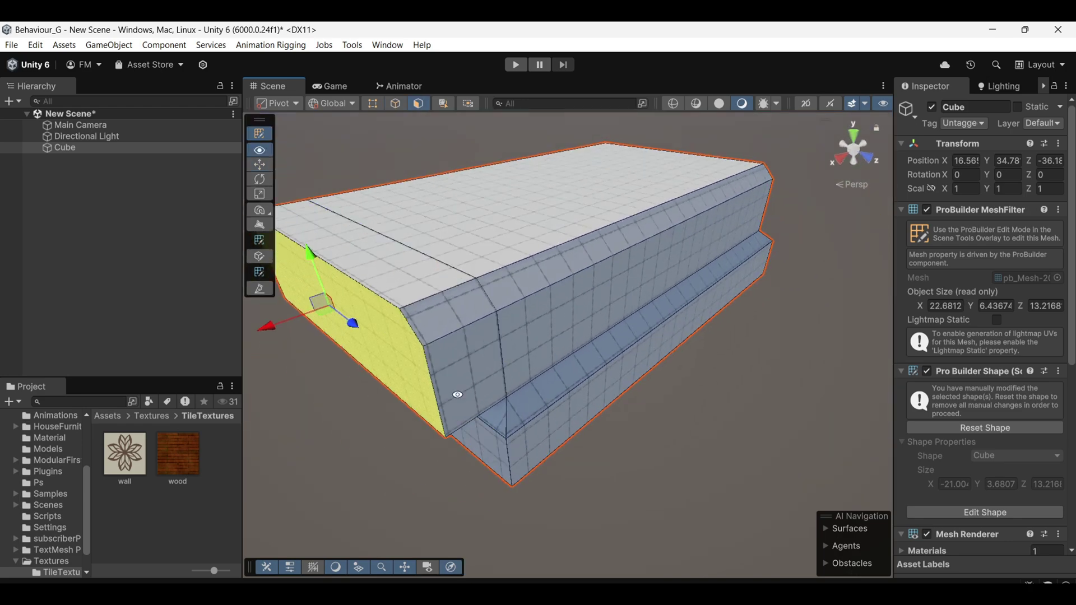
click(784, 266)
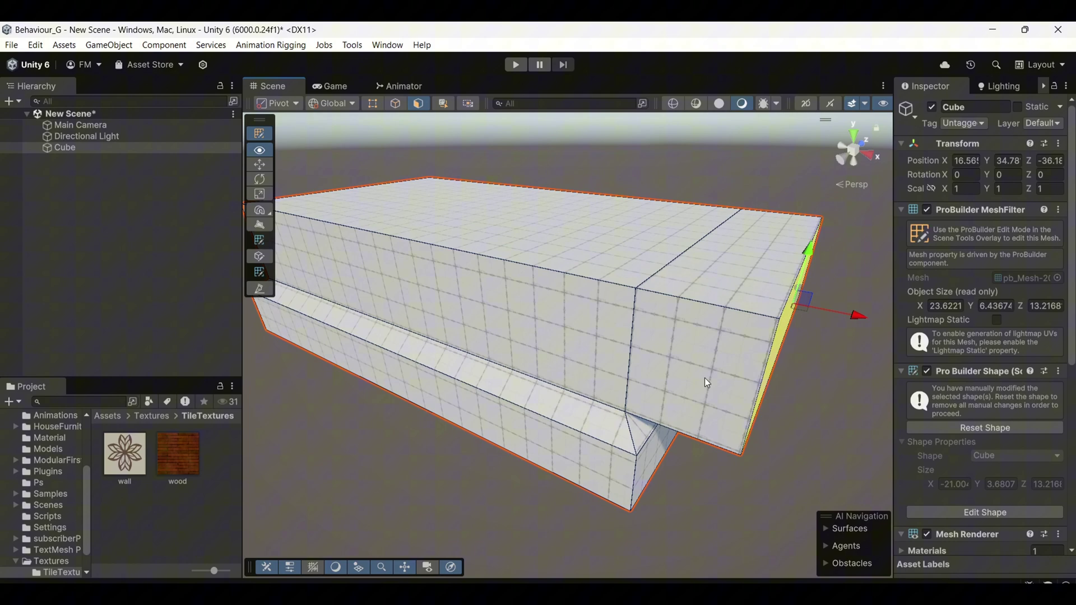
key(h)
click(631, 341)
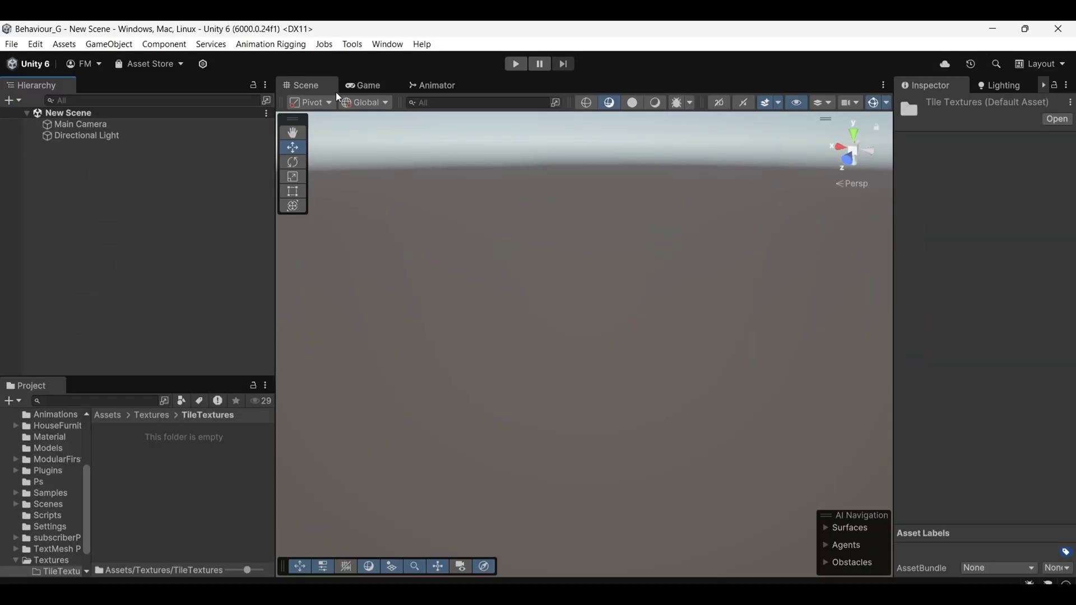
Step: Open the Package Manager, find ProBuilder 6.0.4 in the Unity Registry and install it
click(387, 44)
click(487, 377)
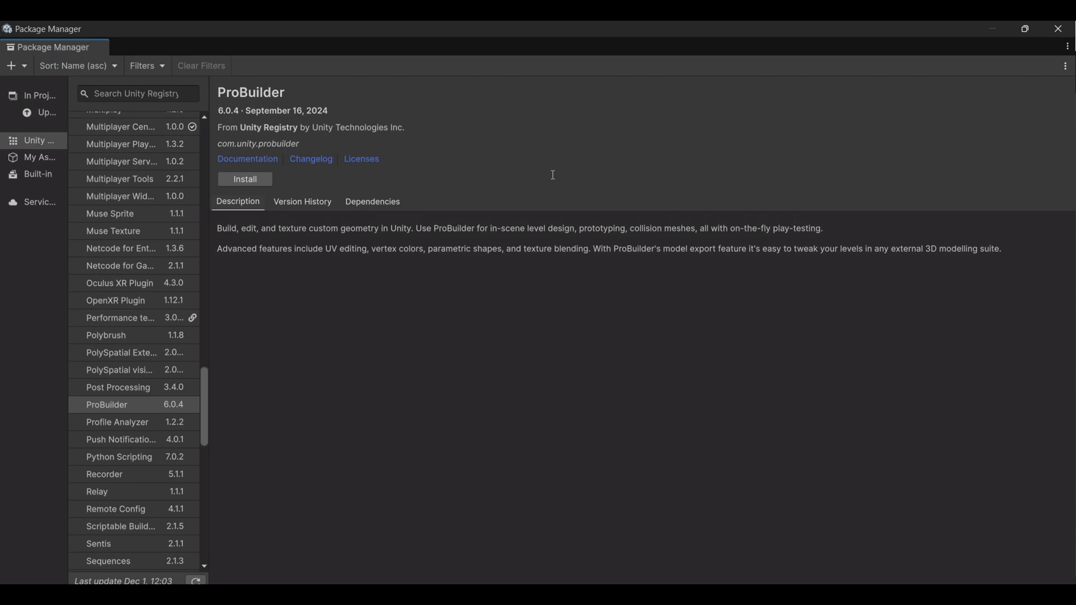
text(pro)
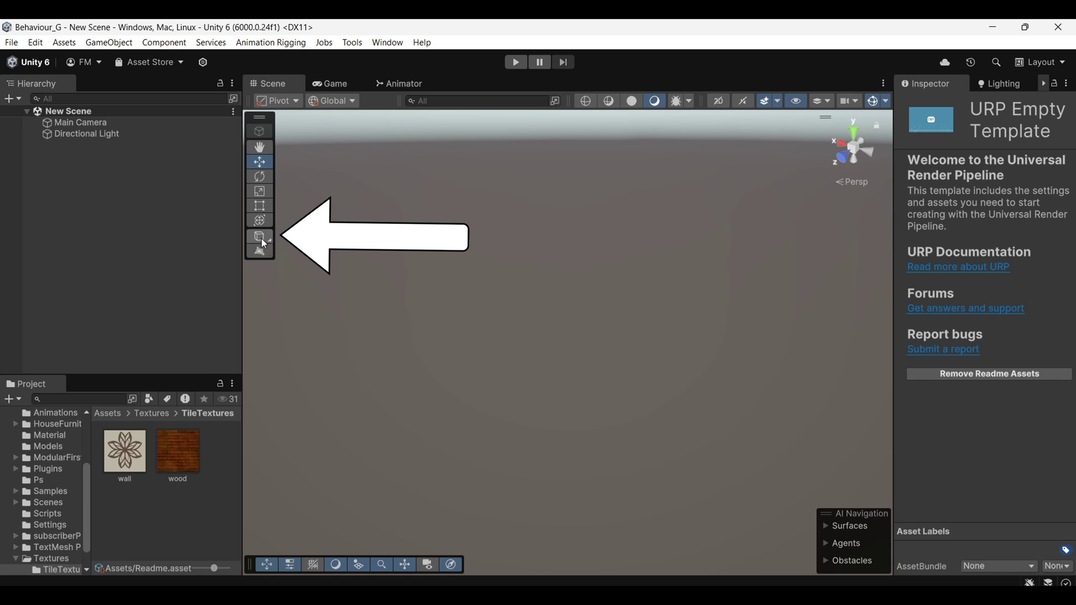
Step: Draw a ProBuilder cube and resize it by its face handles into a slab of about 21.0 × 3.7 × 13.2
click(262, 237)
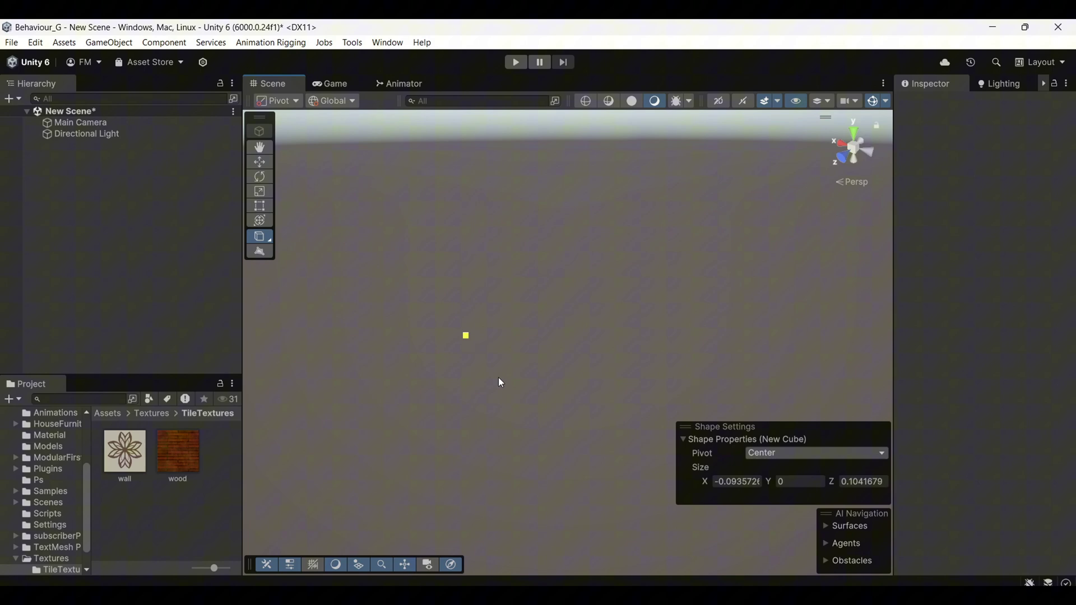
click(528, 388)
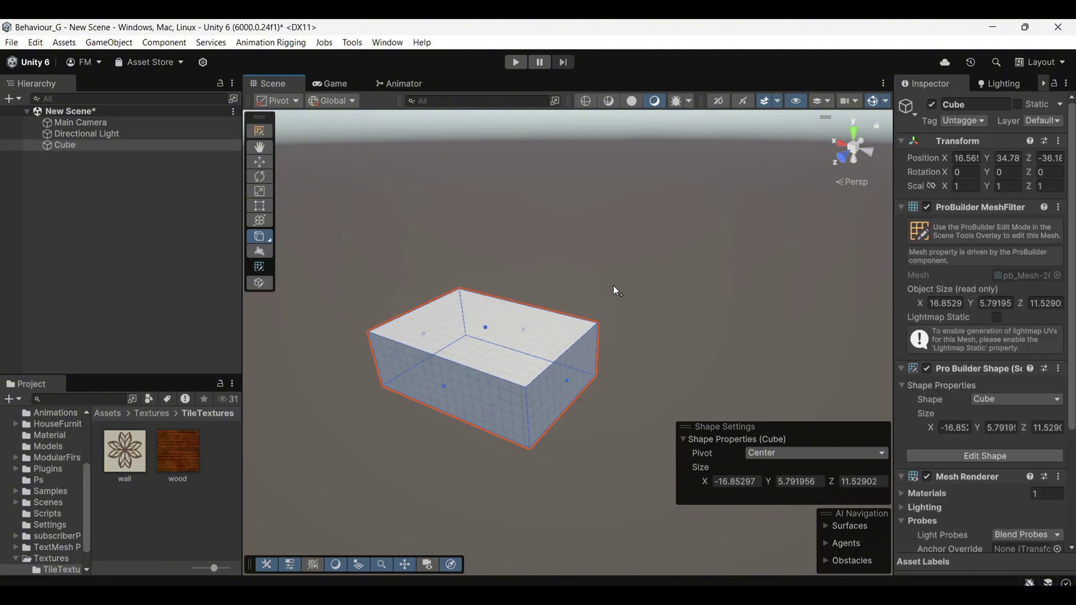
scroll(570, 348, up, 3)
alt+drag(570, 348, 650, 308)
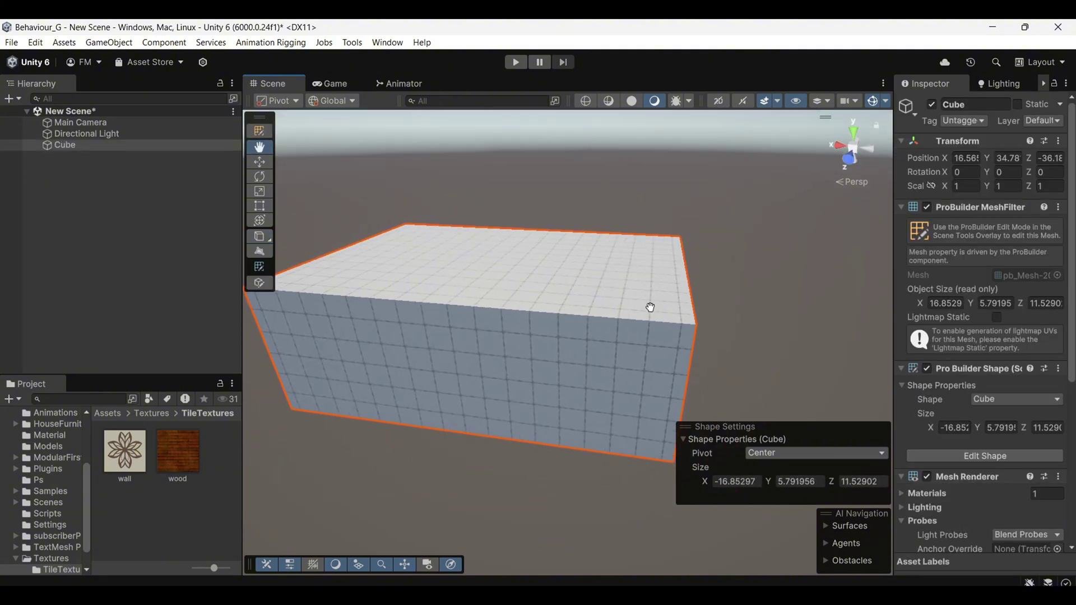
drag(457, 371, 465, 413)
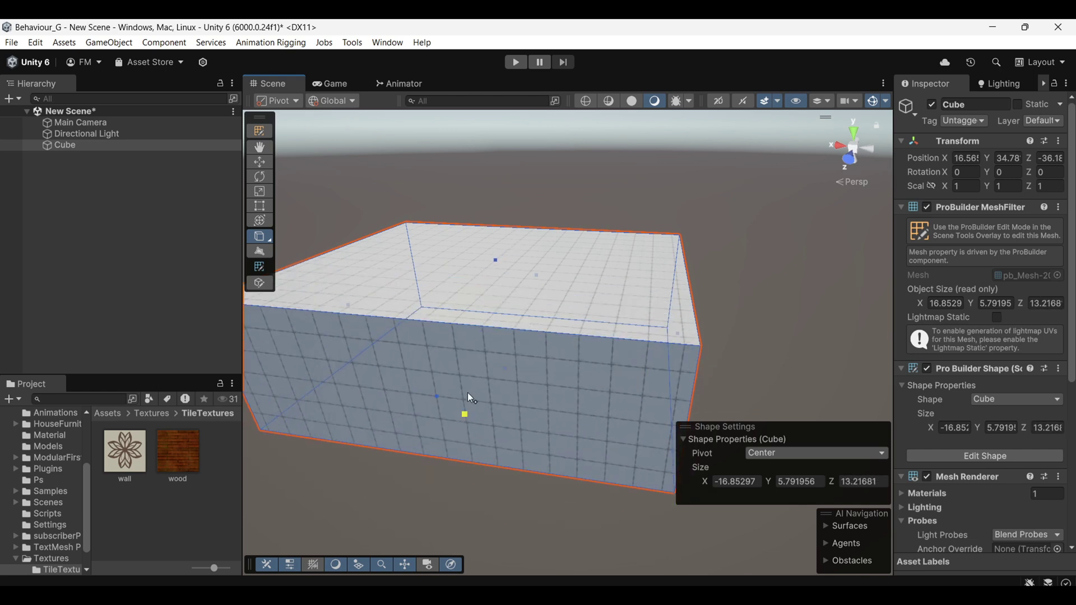
drag(497, 259, 504, 303)
alt+drag(578, 339, 632, 413)
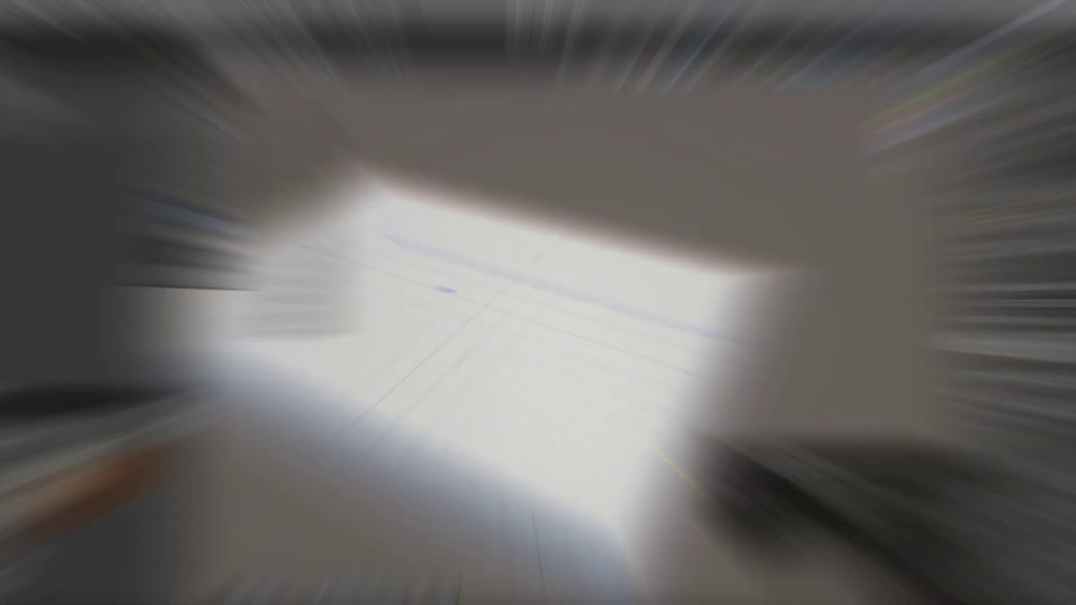
Step: Draw ProBuilder stairs about 4.5 × 3.6 × 5.2 on top of the slab
click(269, 239)
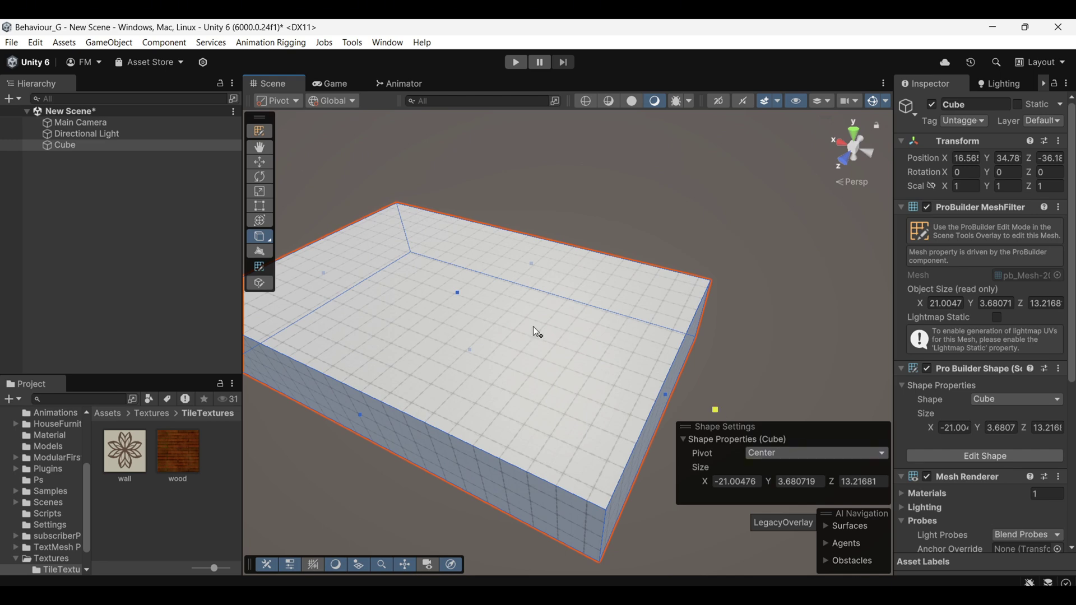
click(266, 242)
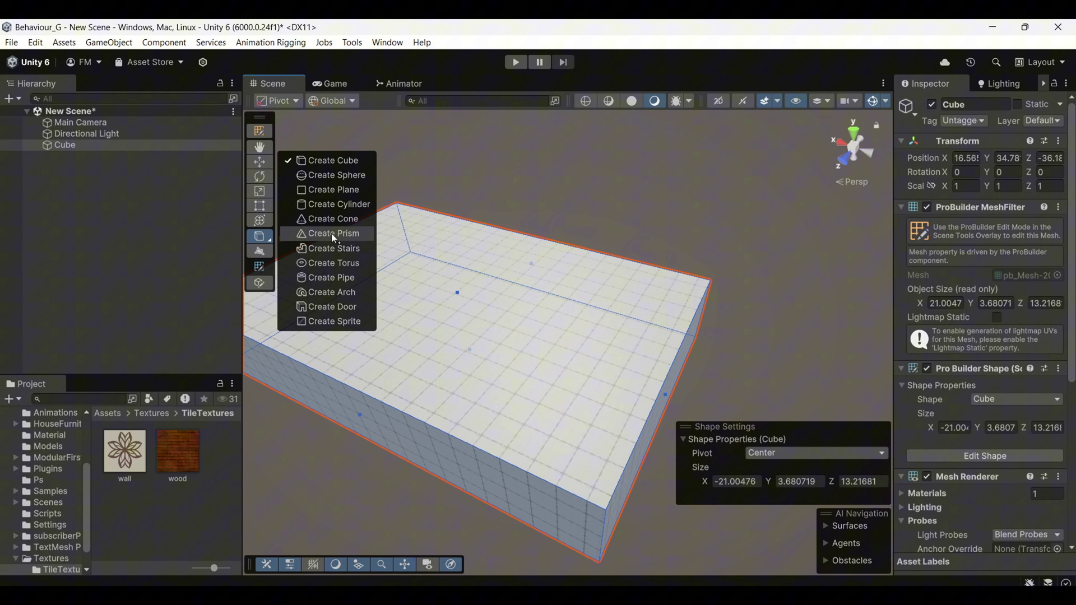
click(335, 247)
drag(383, 287, 422, 367)
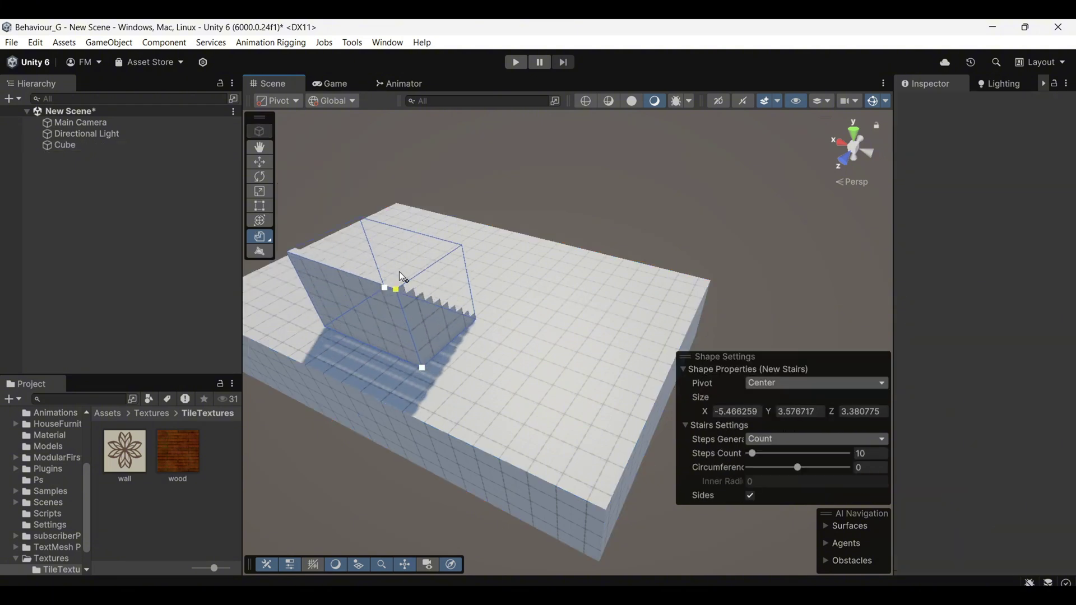
click(399, 270)
drag(351, 310, 323, 338)
alt+drag(330, 336, 362, 336)
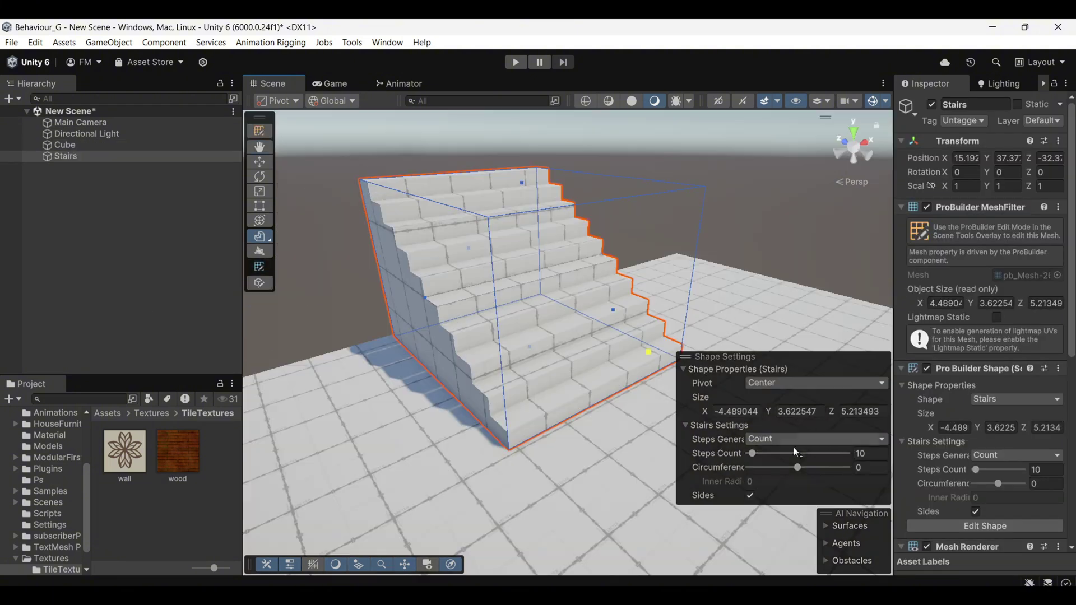
Step: Try out different step counts on the new stairs, including 7
mouse_move(752, 453)
mouse_down()
mouse_move(763, 451)
mouse_move(752, 453)
mouse_up()
middle_drag(610, 403, 553, 442)
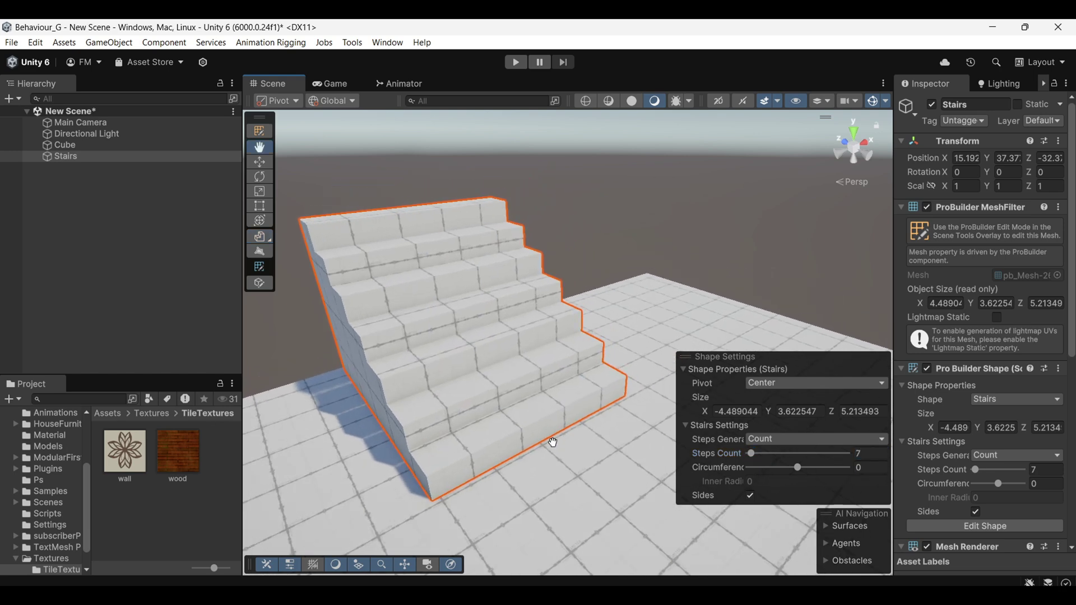
drag(752, 454, 816, 466)
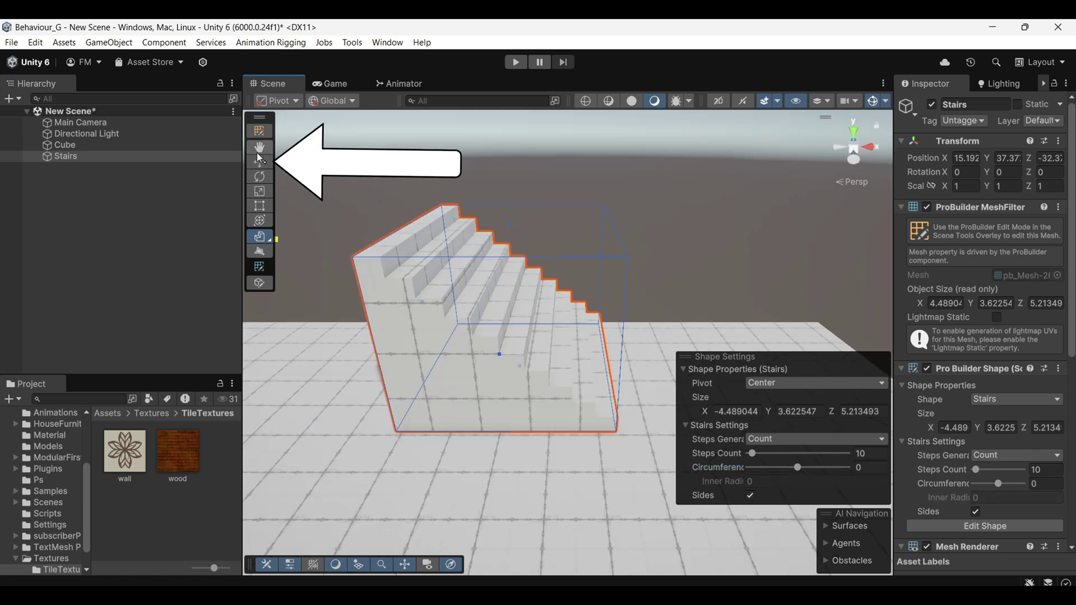
Step: Finish drawing the stairs, reopen their shape for editing and set the steps count to 7
click(259, 161)
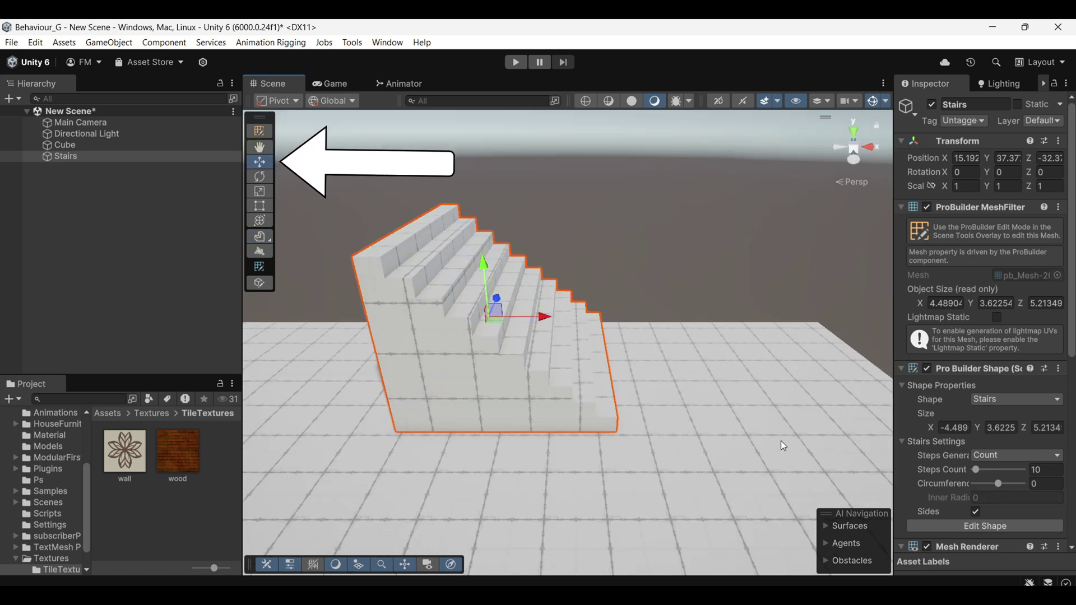
alt+drag(566, 218, 505, 266)
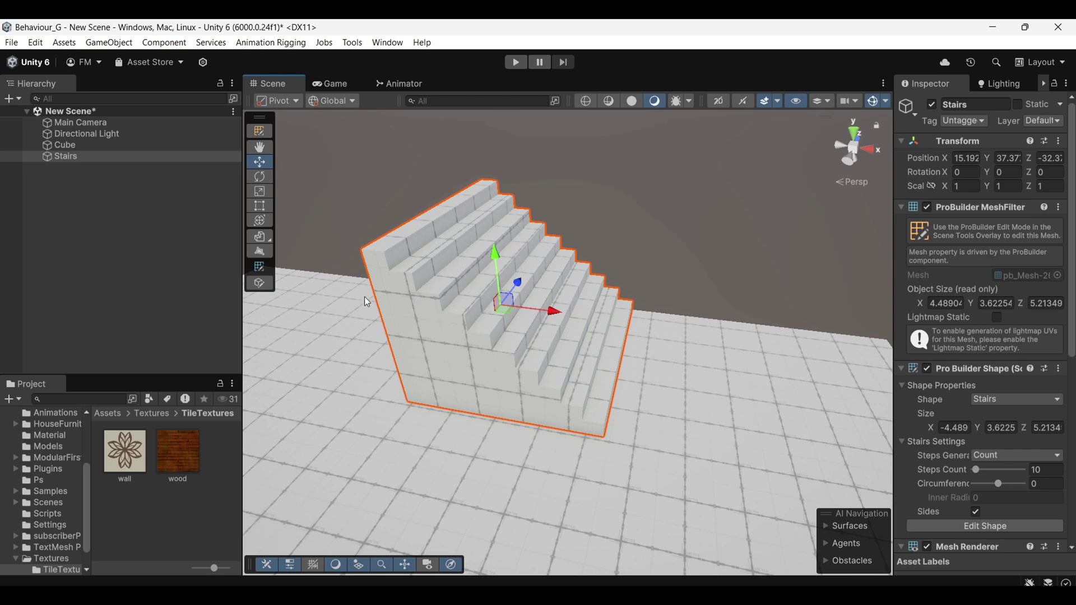
click(260, 284)
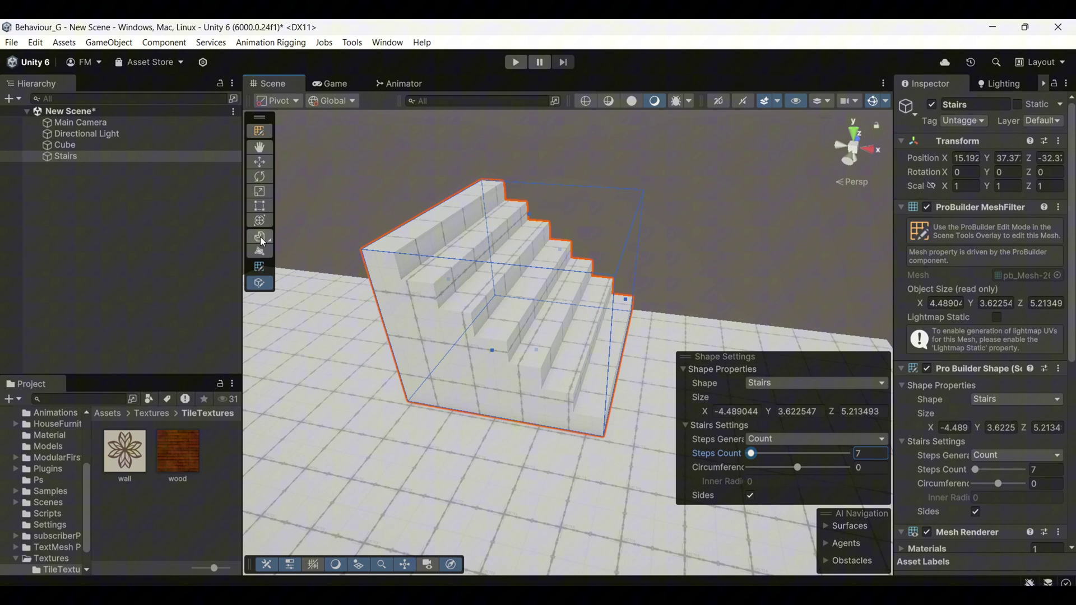
Step: Draw a ProBuilder cylinder about 4 wide and 3.5 high on the slab beside the stairs
click(263, 242)
click(347, 206)
scroll(392, 403, down, 3)
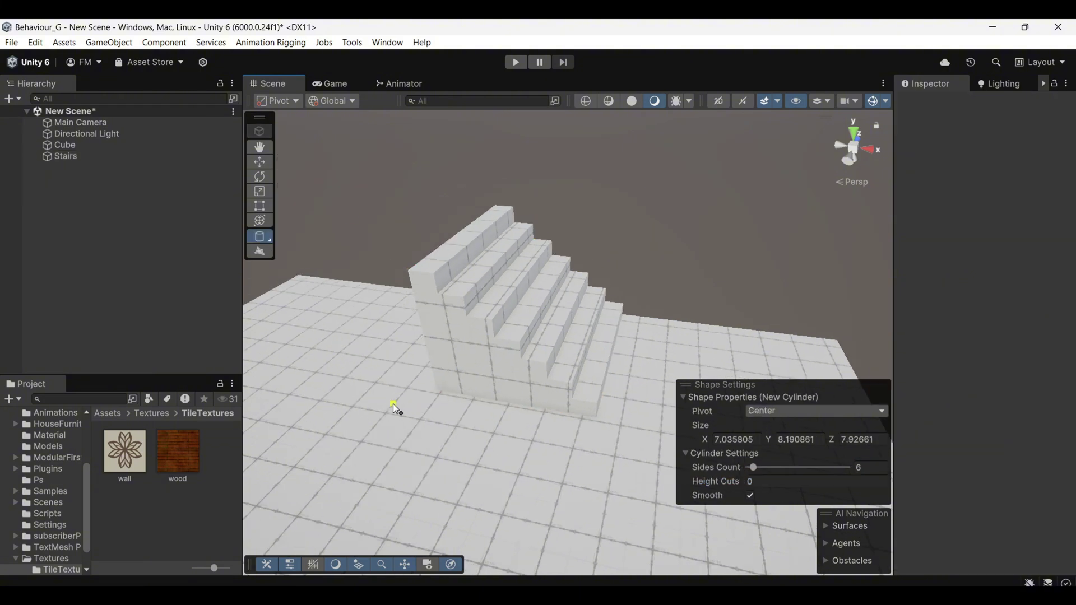
alt+drag(392, 403, 435, 318)
middle_drag(435, 319, 445, 216)
drag(319, 307, 476, 379)
drag(542, 332, 545, 332)
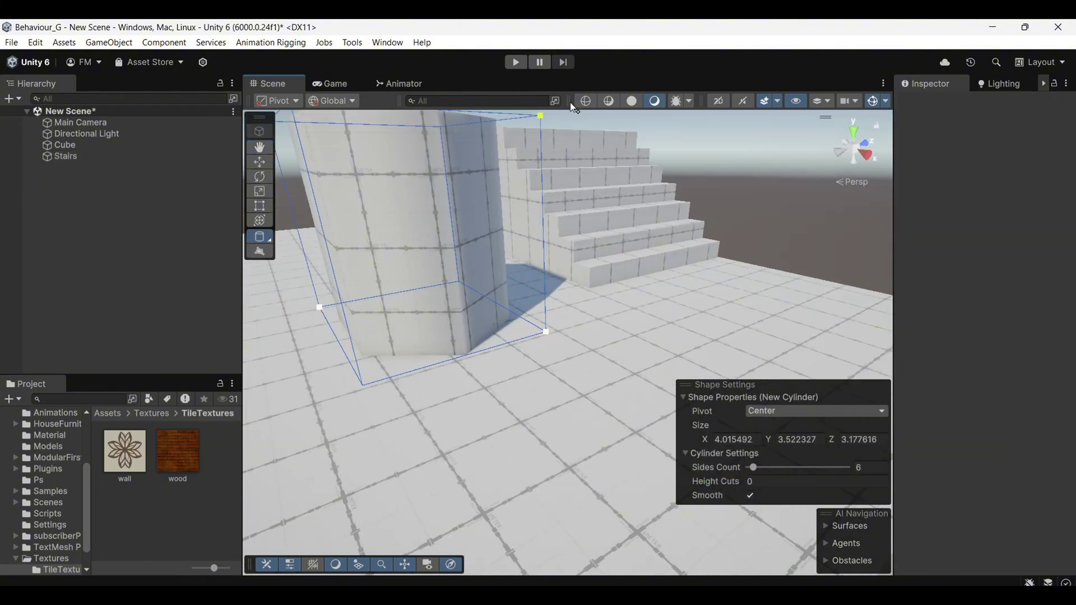
click(579, 156)
Step: Set the cylinder's sides count to 14, checking its faces in the wireframe view and restoring the shaded view
alt+drag(580, 155, 605, 392)
mouse_move(404, 422)
alt+mouse_down()
mouse_move(374, 469)
mouse_move(320, 325)
alt+mouse_up()
drag(756, 466, 778, 474)
click(586, 101)
alt+drag(589, 336, 621, 395)
drag(768, 468, 765, 467)
click(631, 100)
click(658, 101)
mouse_move(594, 313)
alt+mouse_down()
mouse_move(412, 361)
mouse_move(363, 325)
alt+mouse_up()
Step: Draw a ProBuilder arch with a footprint of about 1.8 × 4.7 on the slab in front of the cylinder
scroll(335, 320, down, 2)
scroll(338, 325, down, 3)
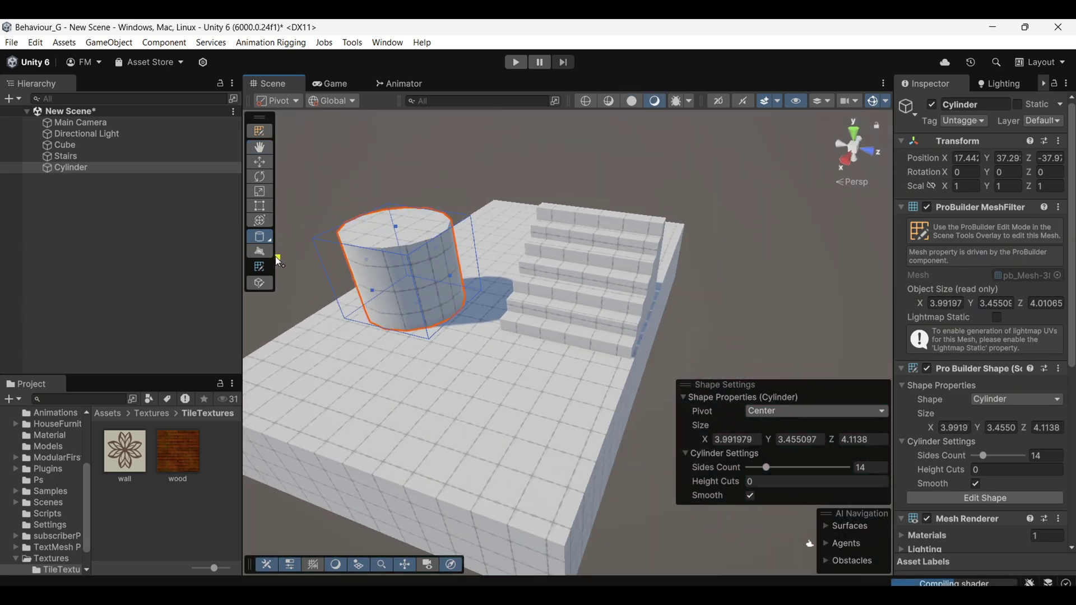
click(269, 240)
click(322, 292)
drag(379, 383, 474, 465)
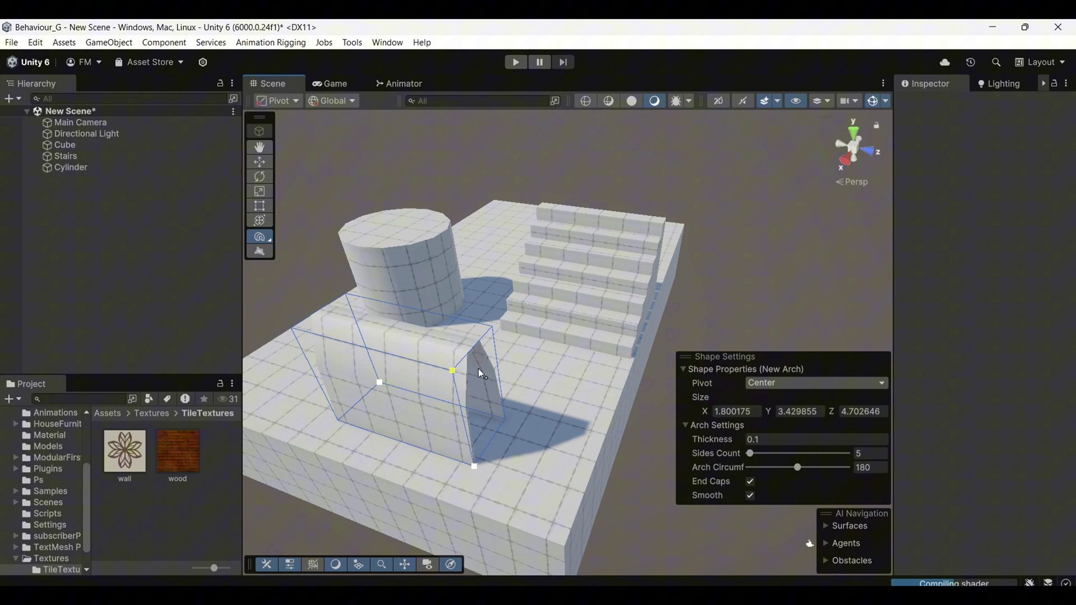
click(481, 375)
alt+drag(492, 339, 329, 308)
middle_drag(329, 308, 484, 302)
alt+drag(484, 301, 478, 207)
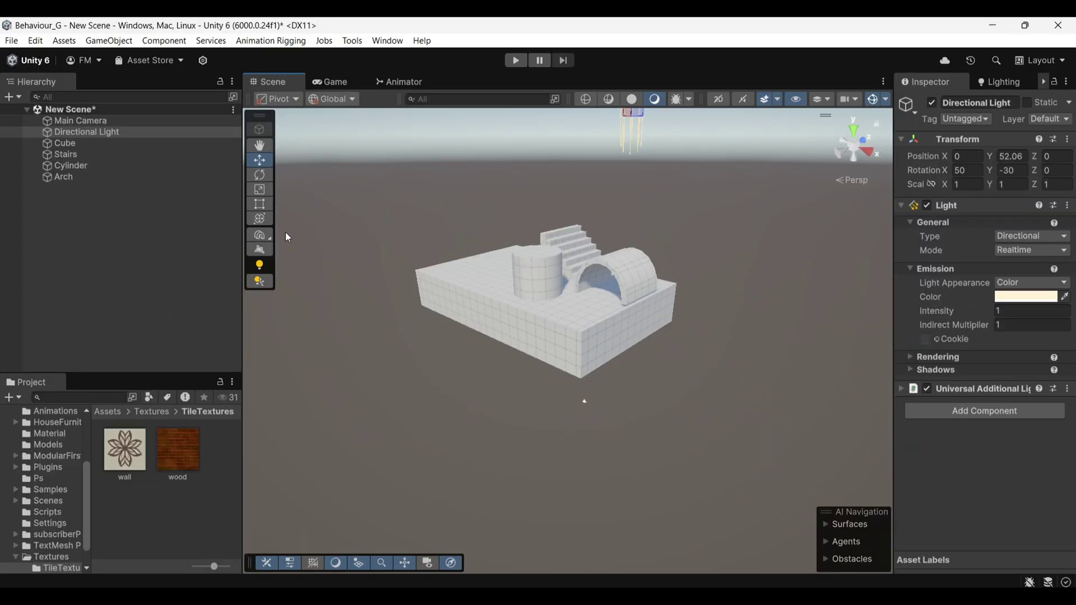
Step: Draw a five-point poly shape on the ground beside the slab and extrude it about 4.5
click(260, 249)
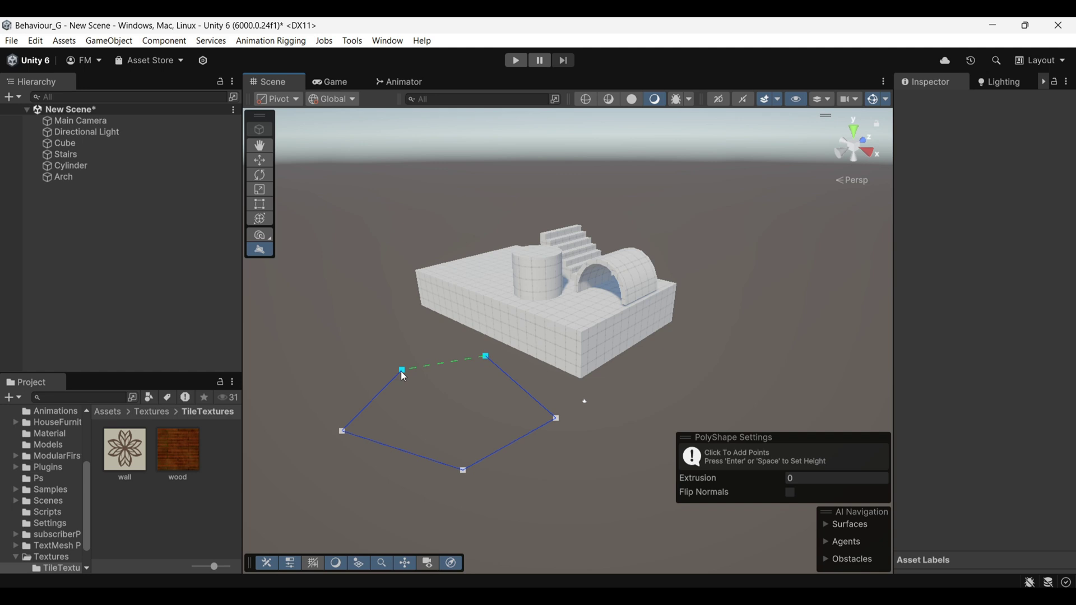
click(401, 371)
click(502, 336)
alt+drag(502, 336, 453, 326)
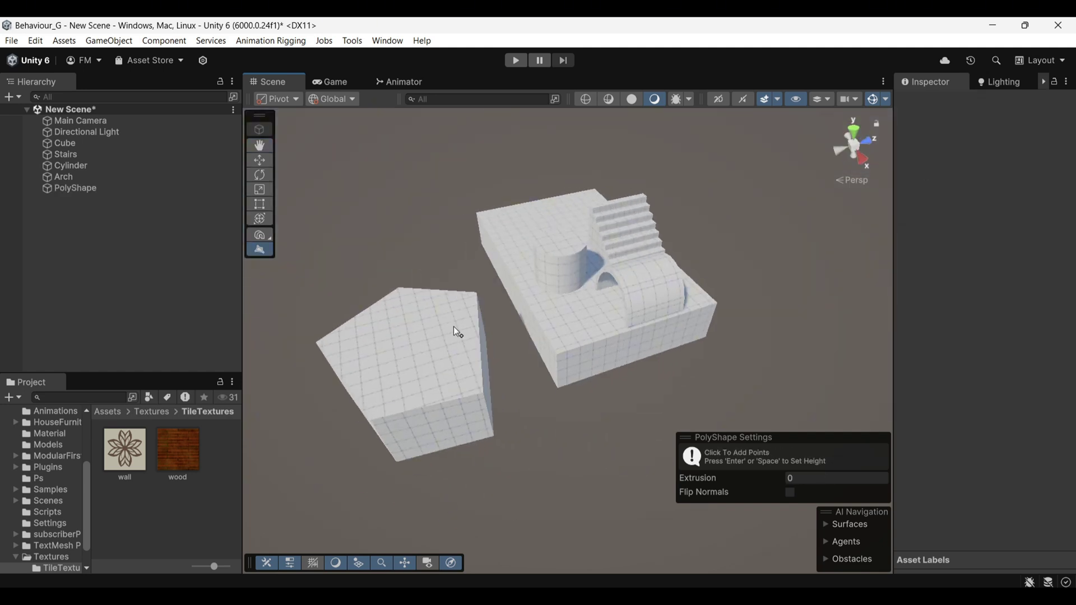
key(Escape)
Step: Draw a second, concave five-point poly shape in front of the slab and extrude it about 8.4
middle_drag(550, 448, 508, 379)
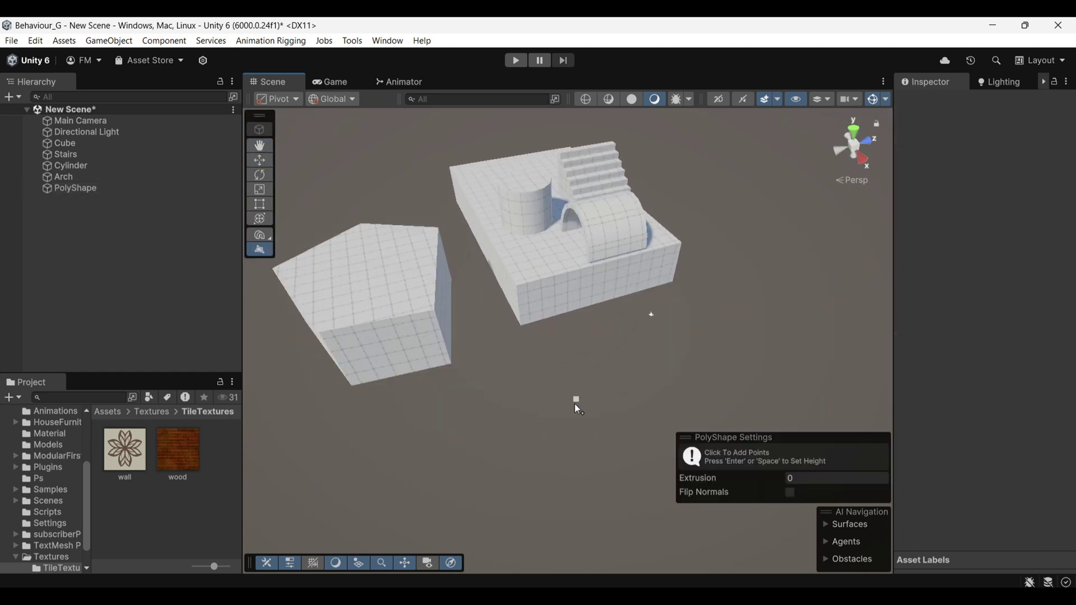
key(Return)
click(556, 334)
Step: Edit the concave poly shape, lowering its extrusion to about 4.2 and reshaping its outline points
click(260, 161)
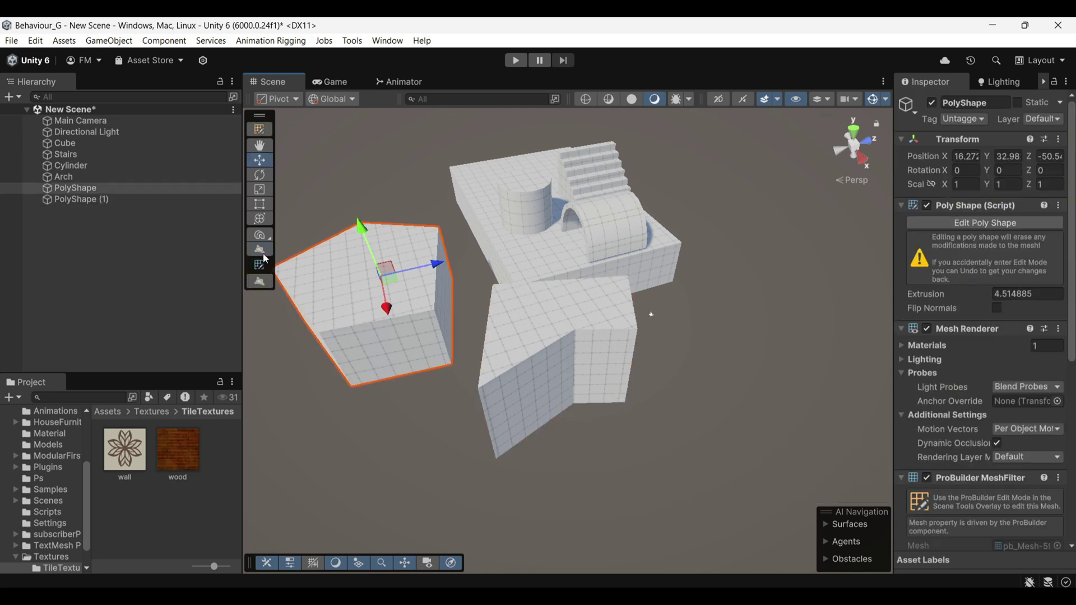
alt+drag(496, 341, 493, 250)
click(493, 250)
click(559, 367)
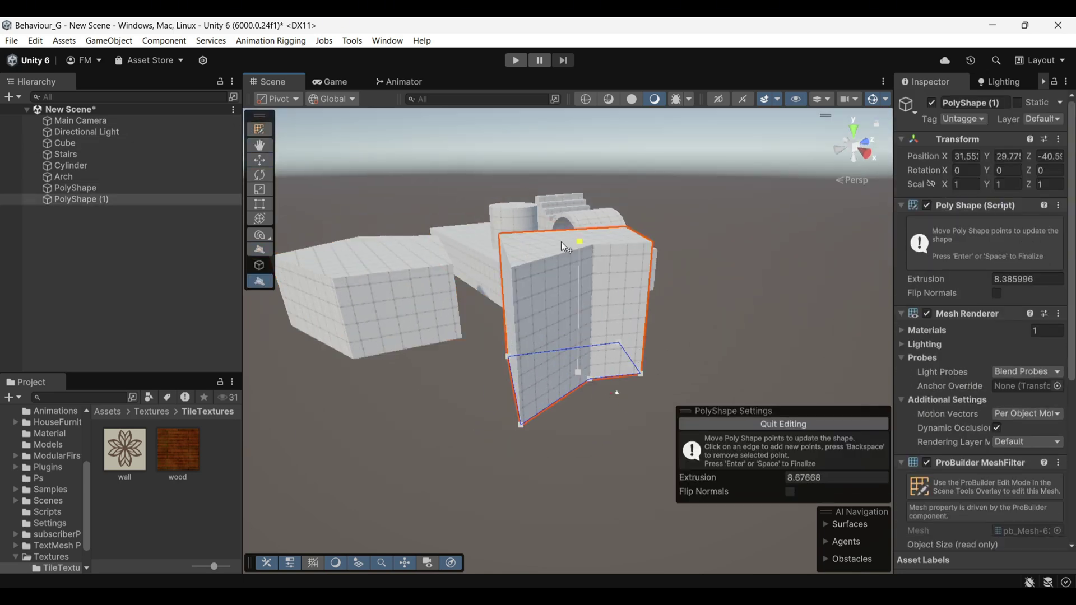
drag(561, 243, 577, 447)
alt+drag(577, 447, 297, 369)
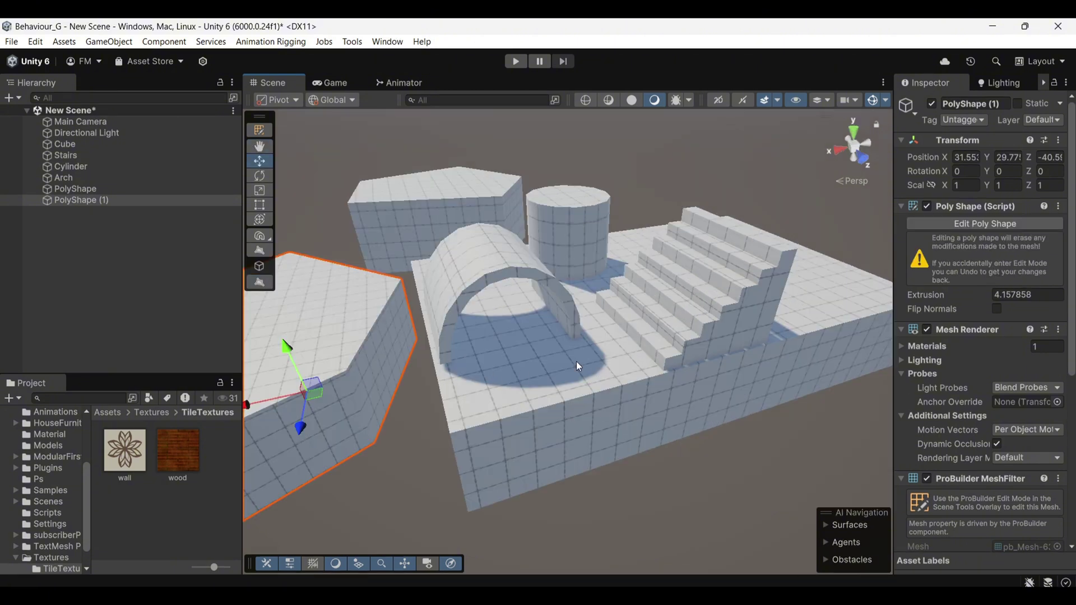
scroll(619, 392, up, 2)
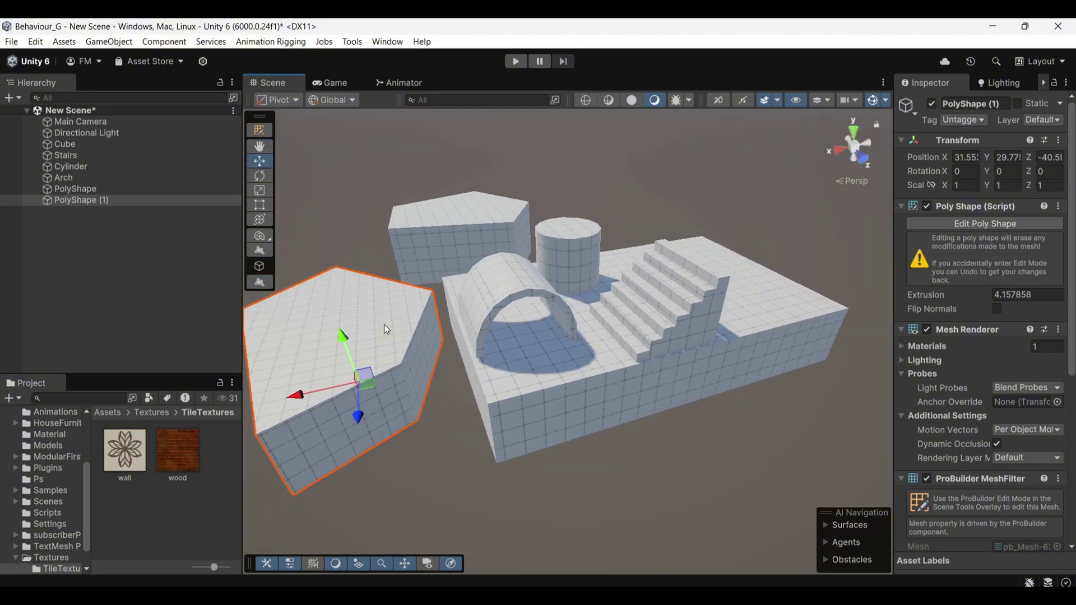
Step: Delete both poly shapes, the arch, the cylinder and the stairs, keeping only the cube slab
shift+click(449, 230)
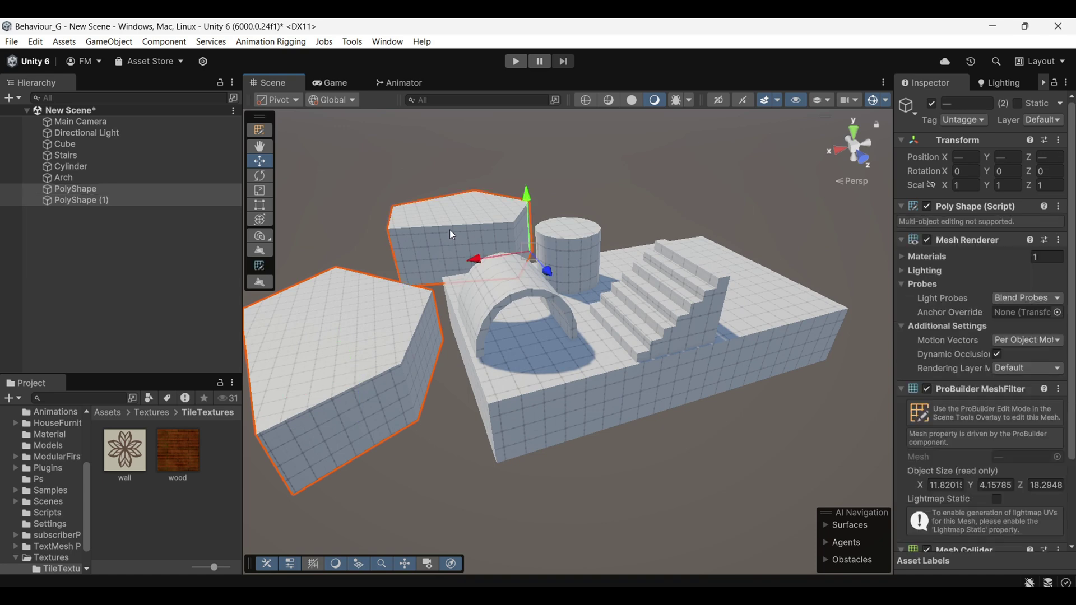
shift+click(558, 302)
shift+click(569, 254)
shift+click(663, 284)
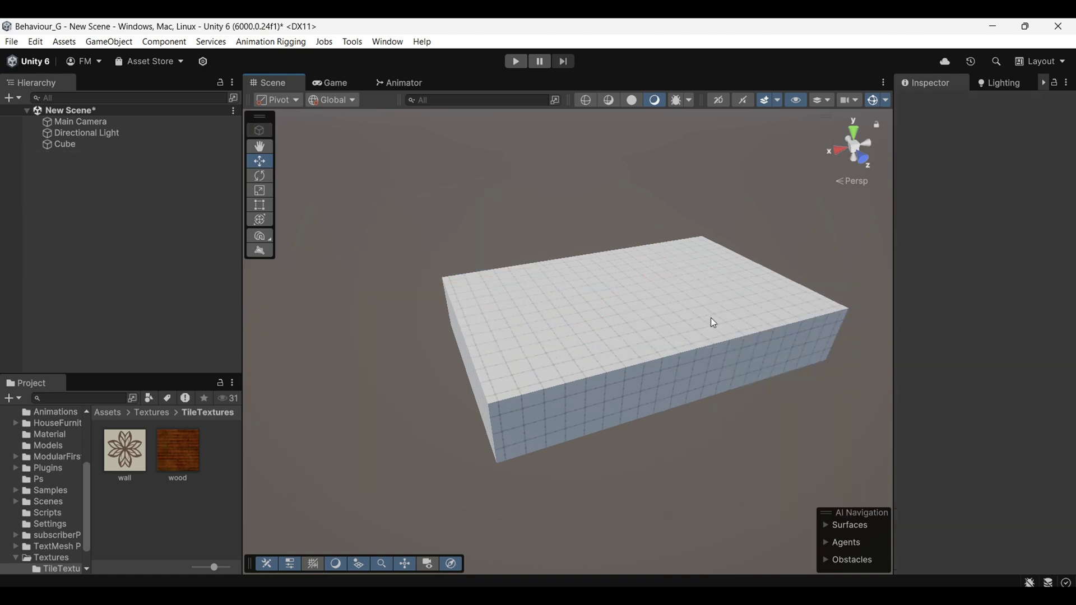
Step: Frame the cube slab and start ProBuilder mesh editing on it in vertex selection mode
click(710, 318)
key(f)
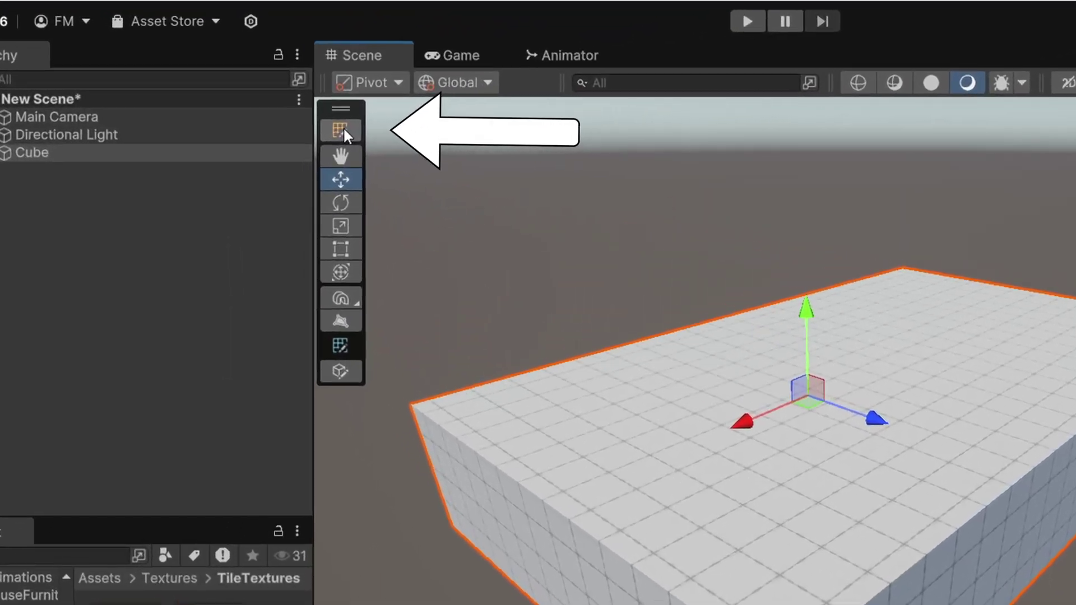
click(260, 130)
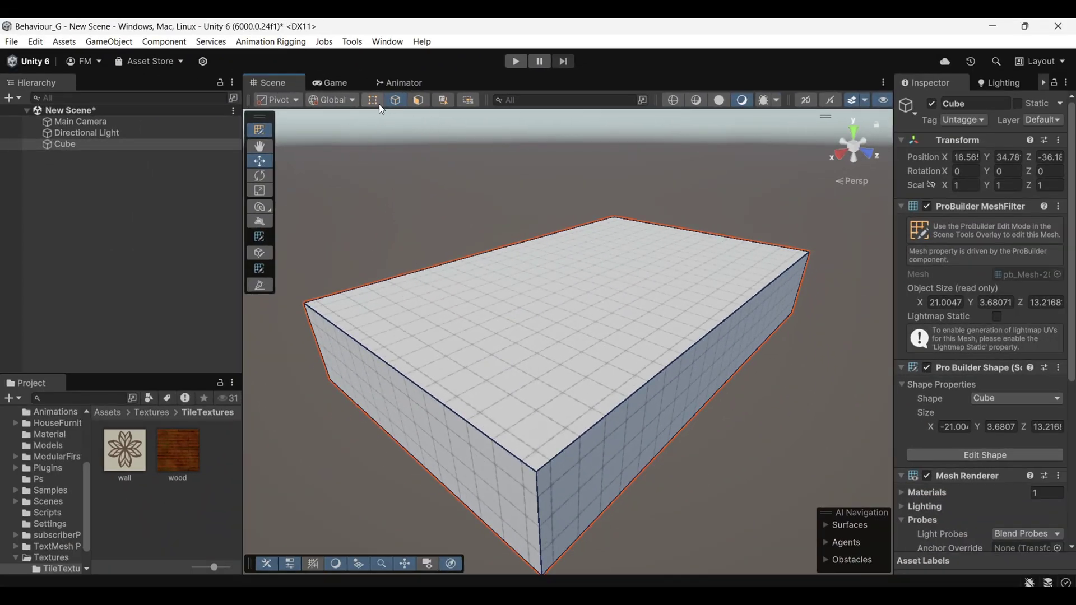
click(373, 101)
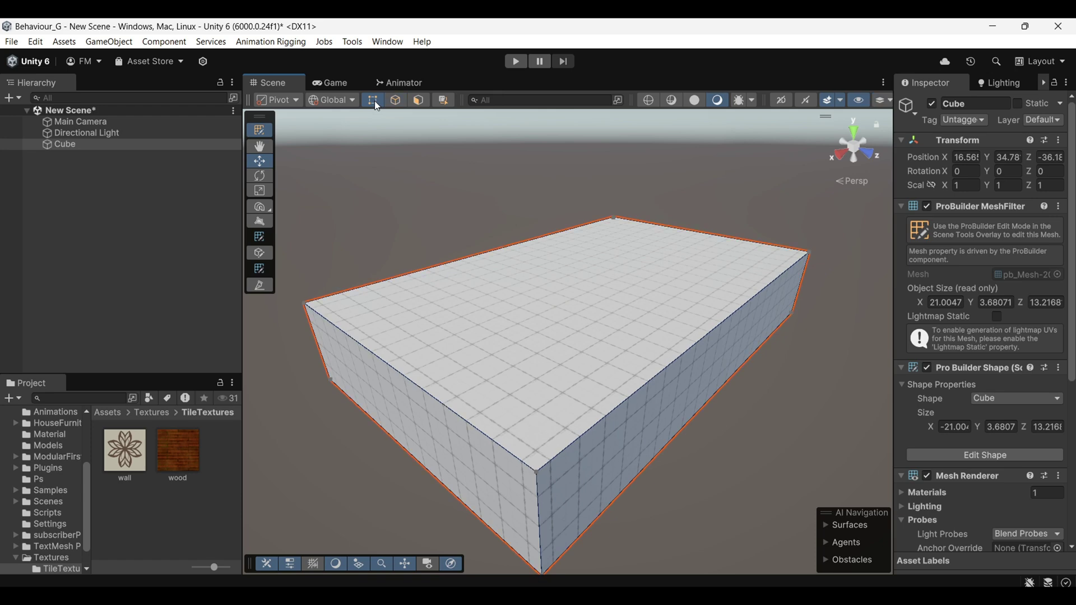
Step: Try raising one of the slab's top corner vertices, and undo the move
drag(533, 429, 616, 356)
alt+drag(616, 356, 521, 395)
click(877, 287)
middle_drag(720, 354, 577, 364)
drag(737, 256, 758, 293)
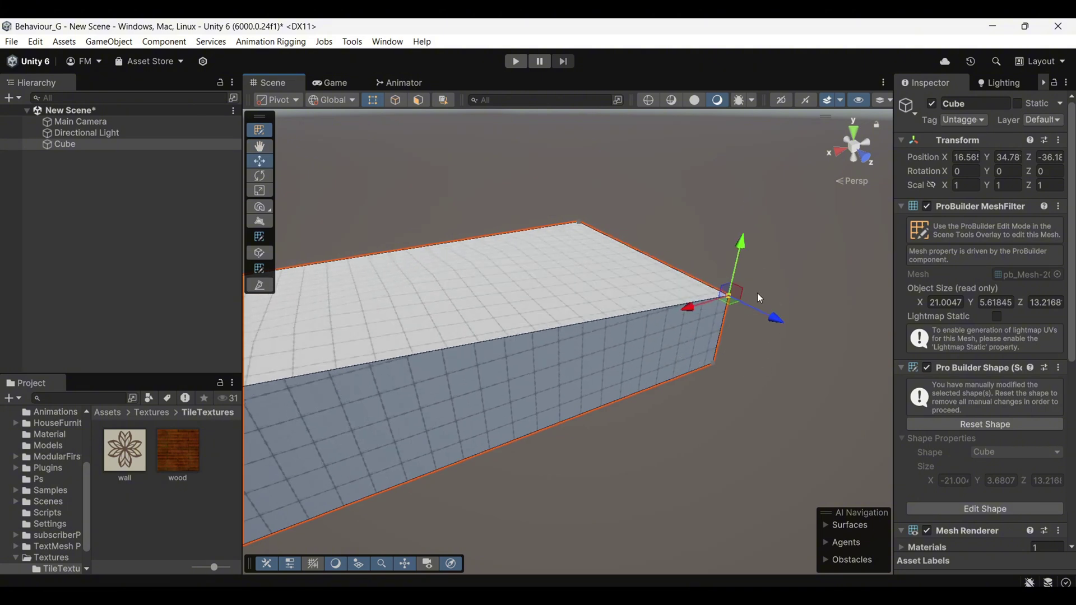
key(ctrl+z)
Step: Try moving the slab's long upper edge in edge selection mode, and undo the move
click(537, 356)
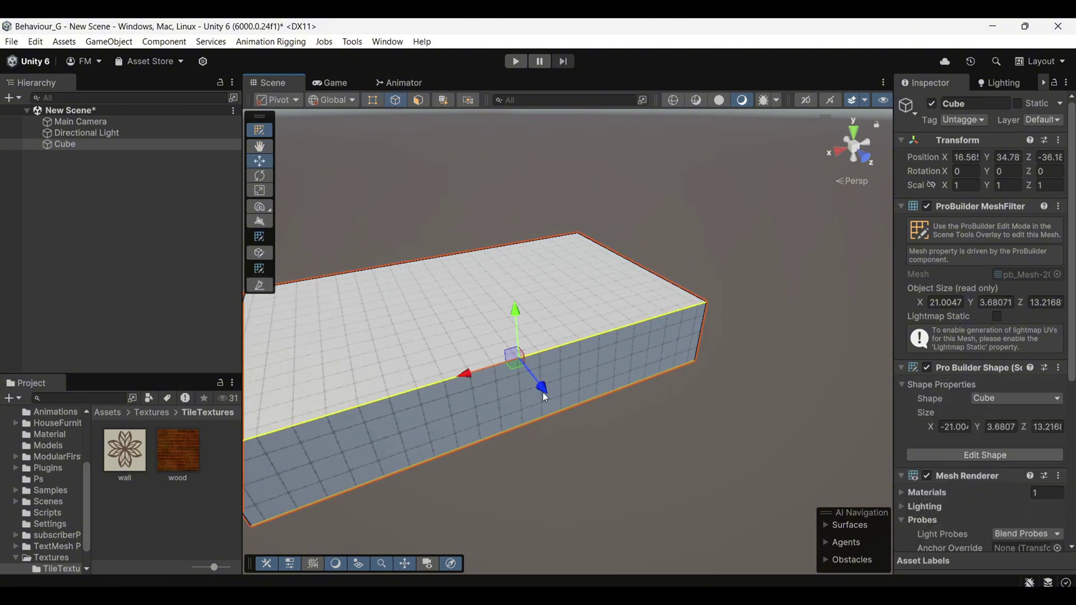
drag(544, 389, 546, 362)
middle_drag(546, 361, 649, 339)
key(ctrl+z)
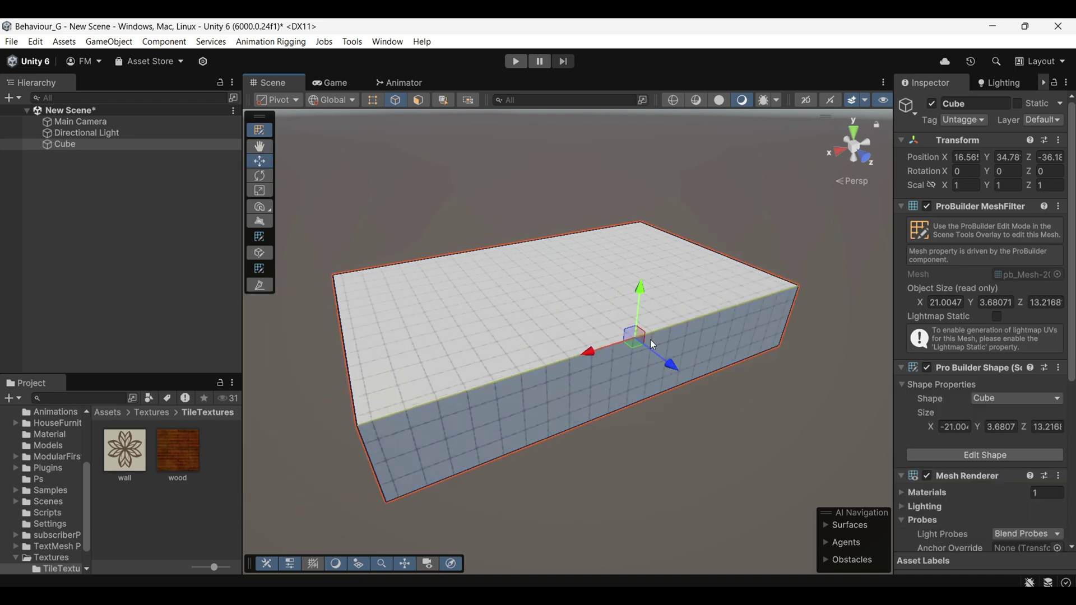
Step: In face selection mode, lower the slab's height to about 2.6 and pull its end face out to a length of about 21.3
click(418, 100)
click(543, 238)
drag(544, 239, 572, 239)
click(549, 422)
alt+drag(547, 468, 585, 462)
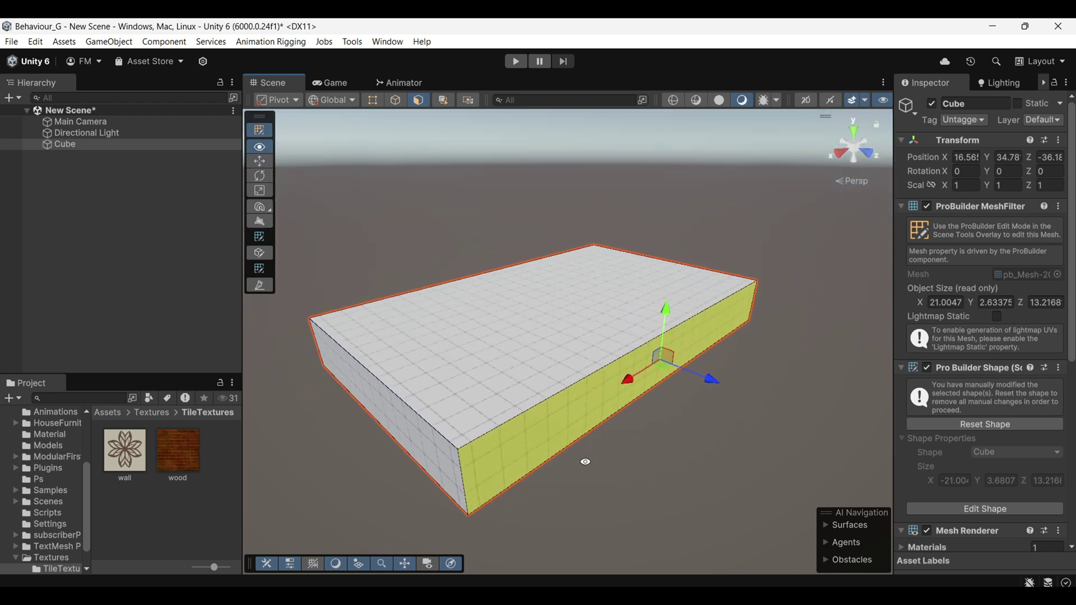
click(445, 457)
drag(303, 418, 308, 439)
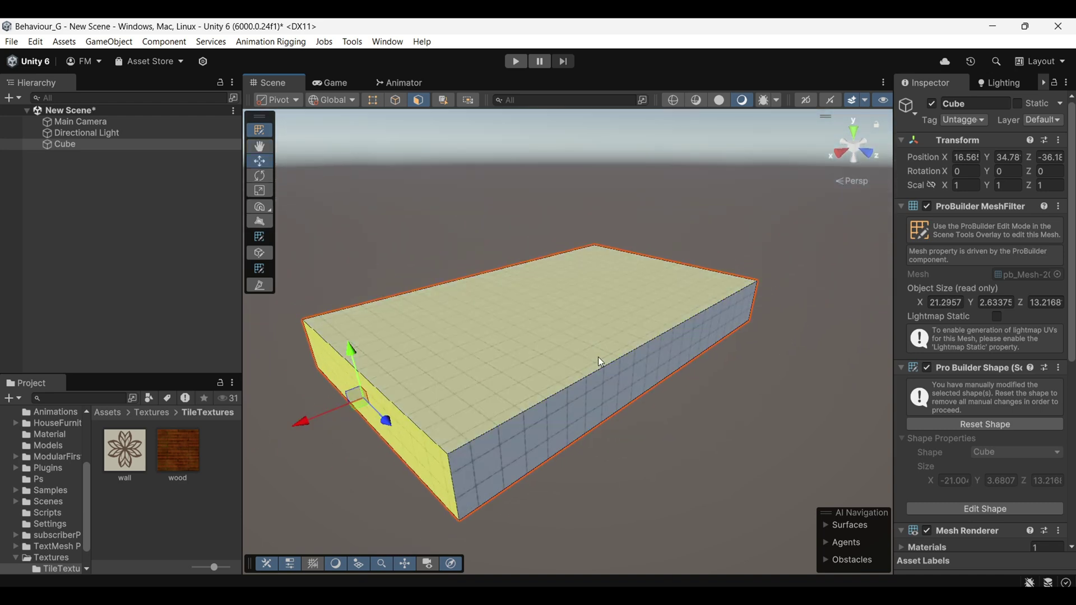
Step: Examine which ProBuilder operations are offered for a selected face, edge and vertex of the slab
click(585, 341)
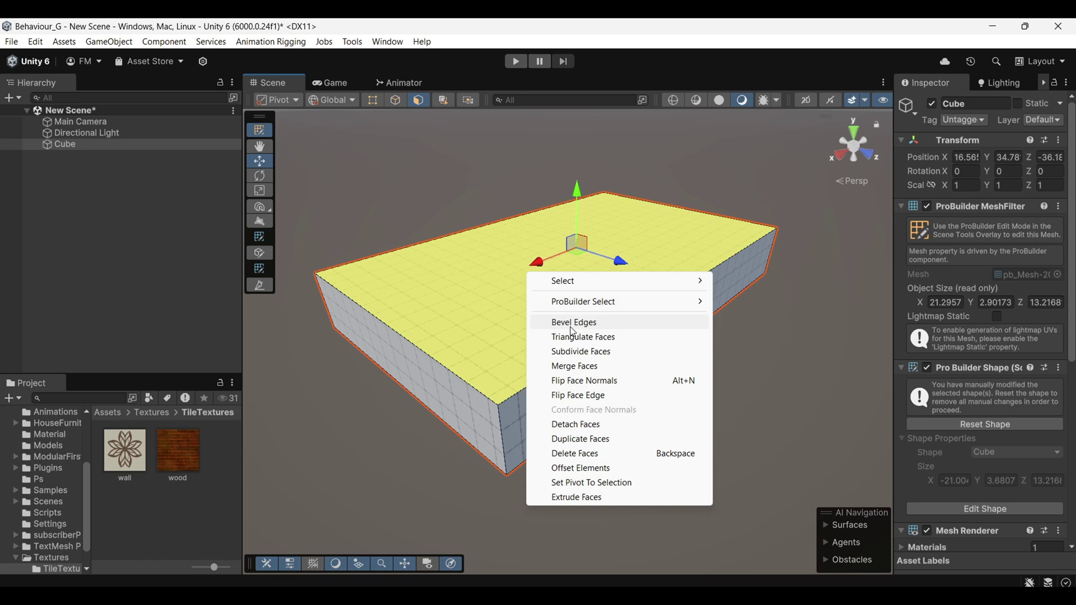
click(397, 96)
click(592, 345)
right_click(592, 345)
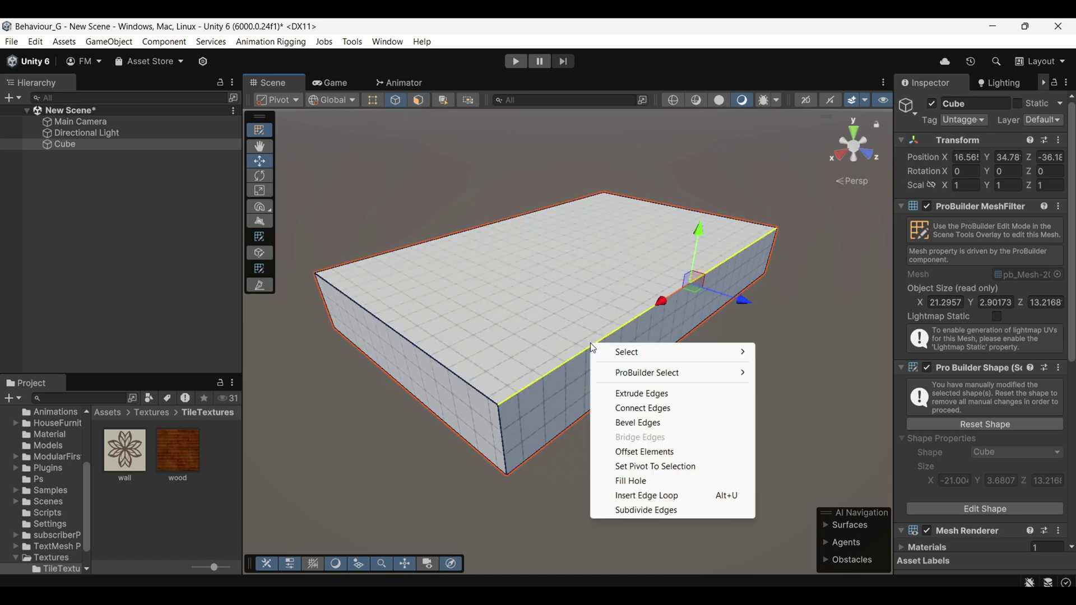
click(396, 104)
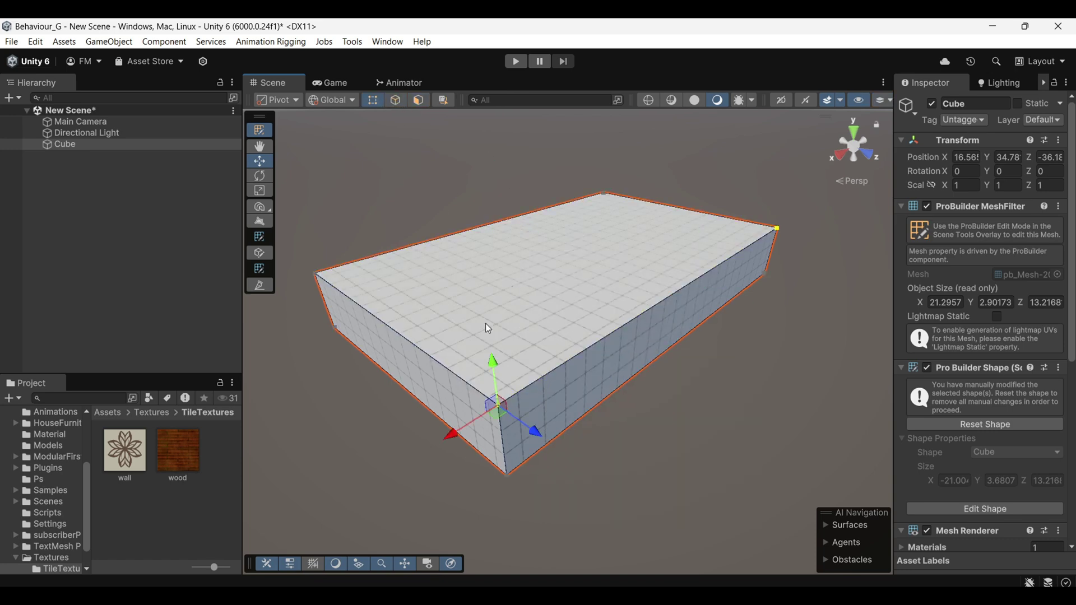
click(775, 228)
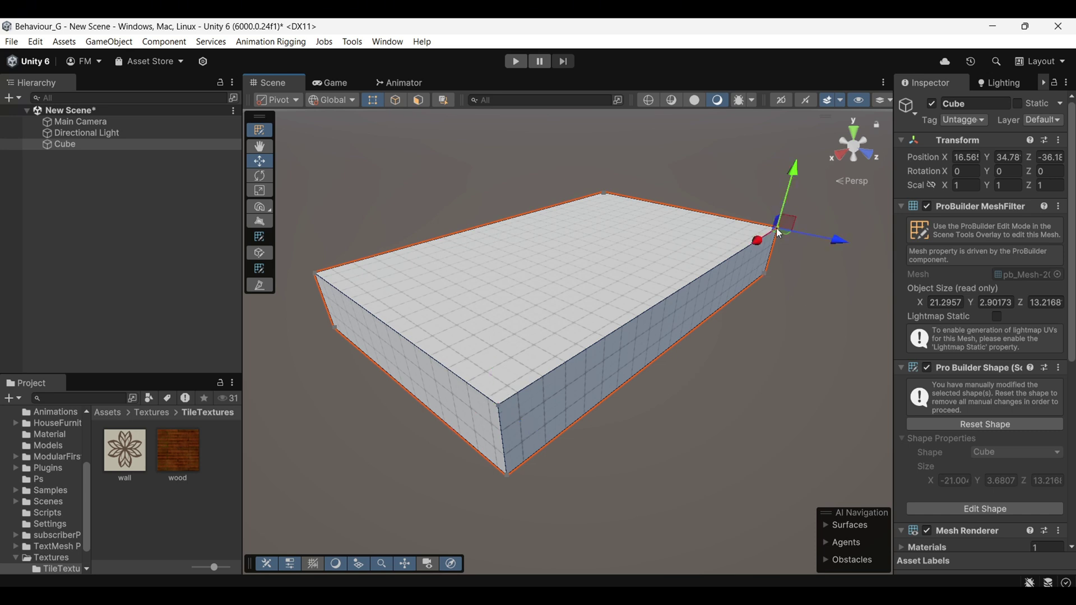
right_click(776, 228)
click(300, 182)
Step: Bevel the edges of the slab's top face, trying a distance of 0.33 and adjusting it with live preview on
click(418, 100)
click(541, 267)
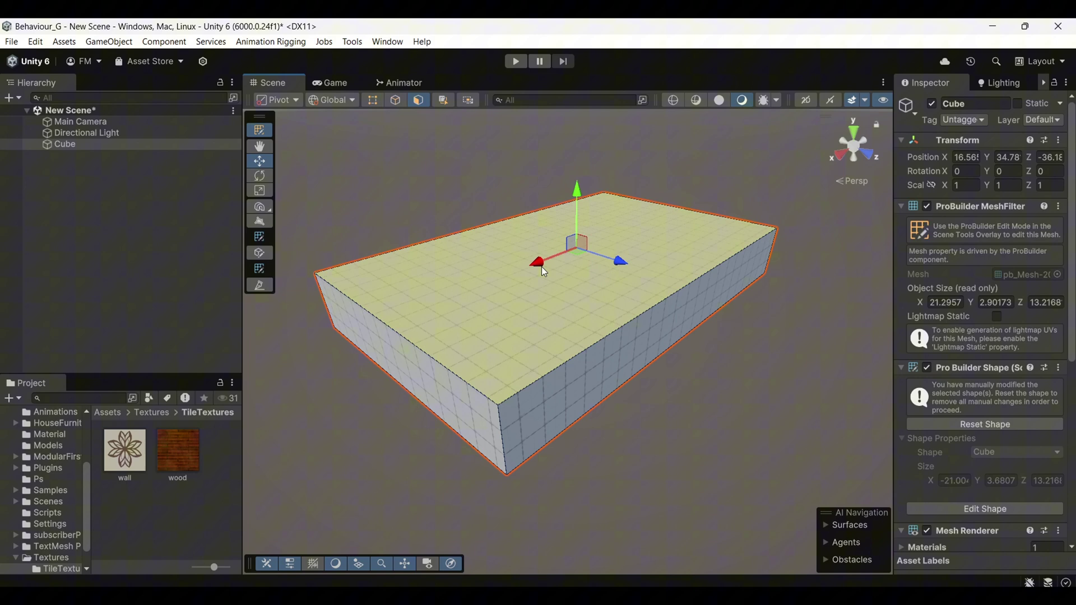
right_click(541, 267)
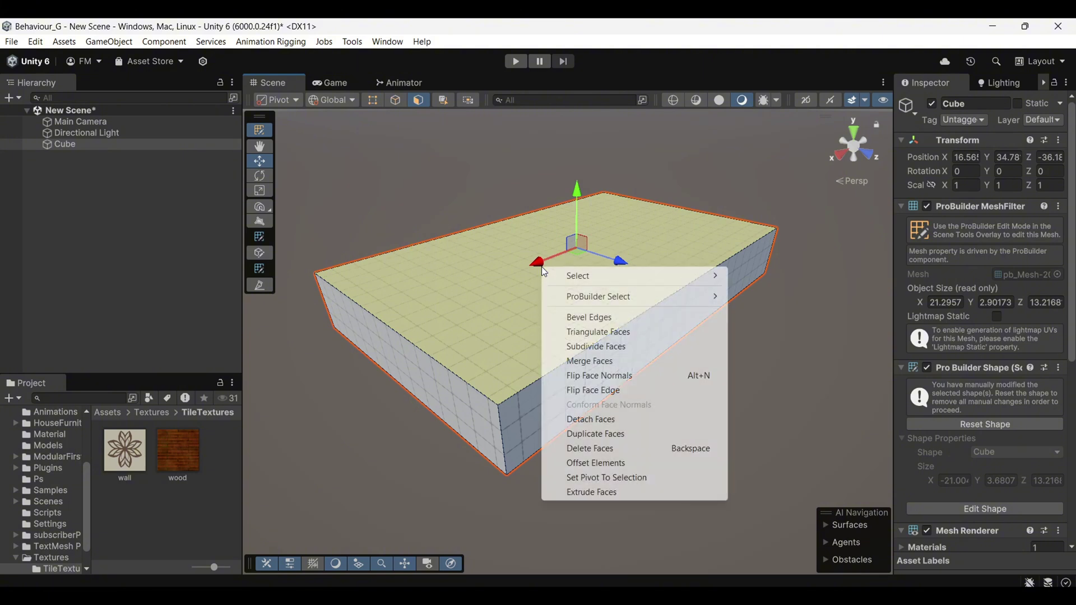
click(633, 319)
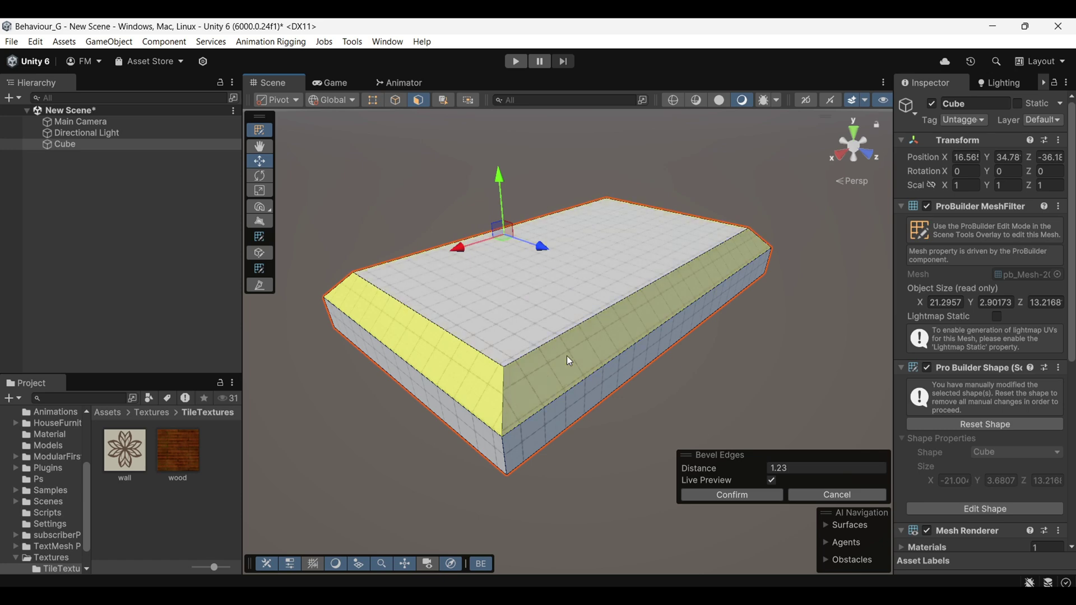
drag(754, 469, 734, 470)
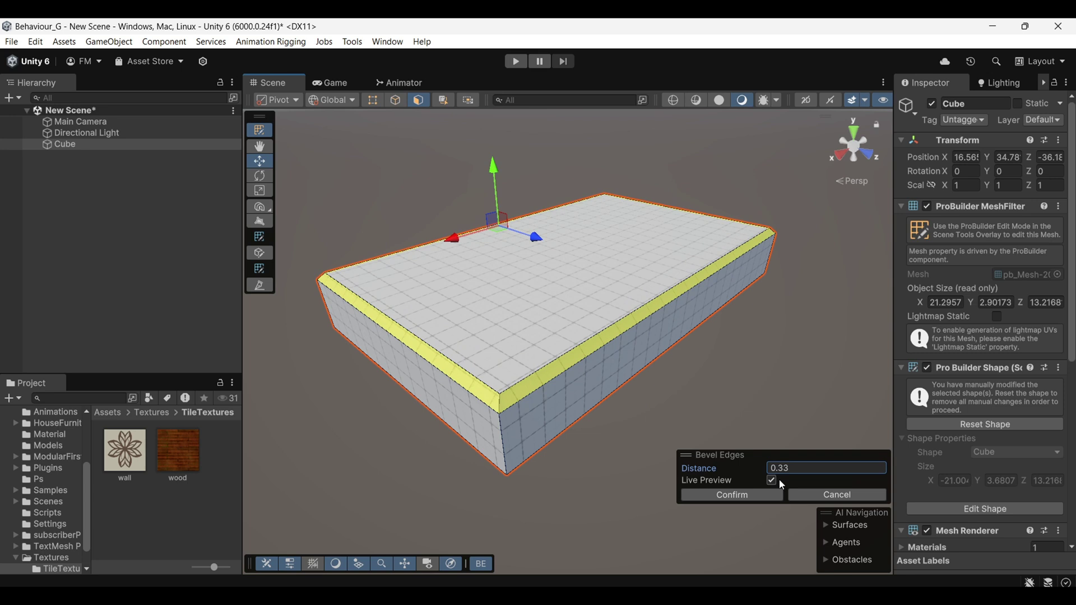
click(772, 480)
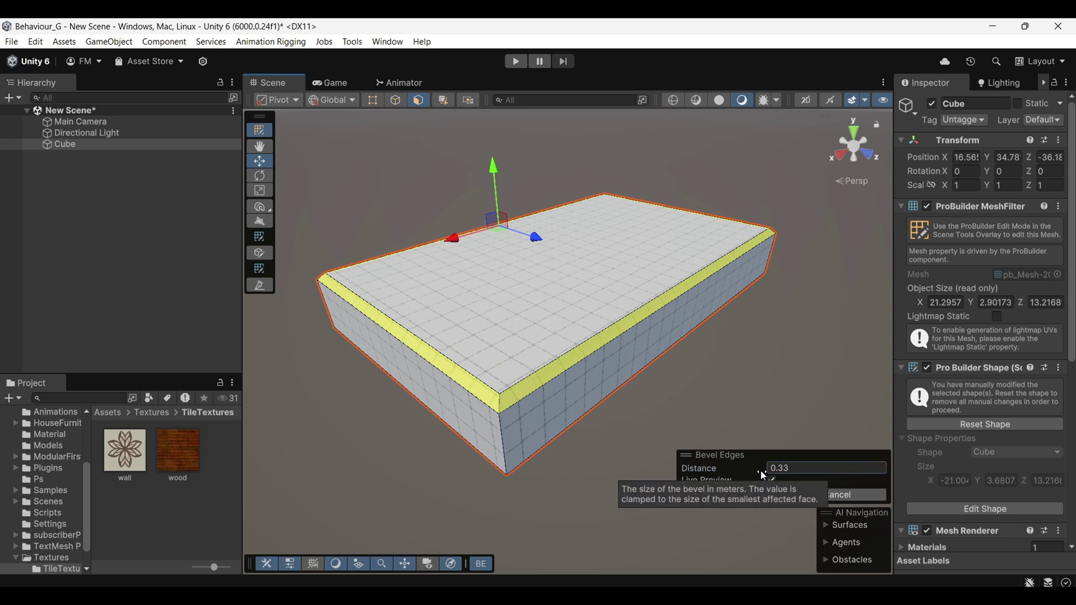
mouse_move(755, 468)
mouse_down()
mouse_move(781, 472)
mouse_move(754, 472)
mouse_move(766, 481)
mouse_up()
Step: Try merging the slab's top face with the adjoining bevel face along its long side
right_click(509, 291)
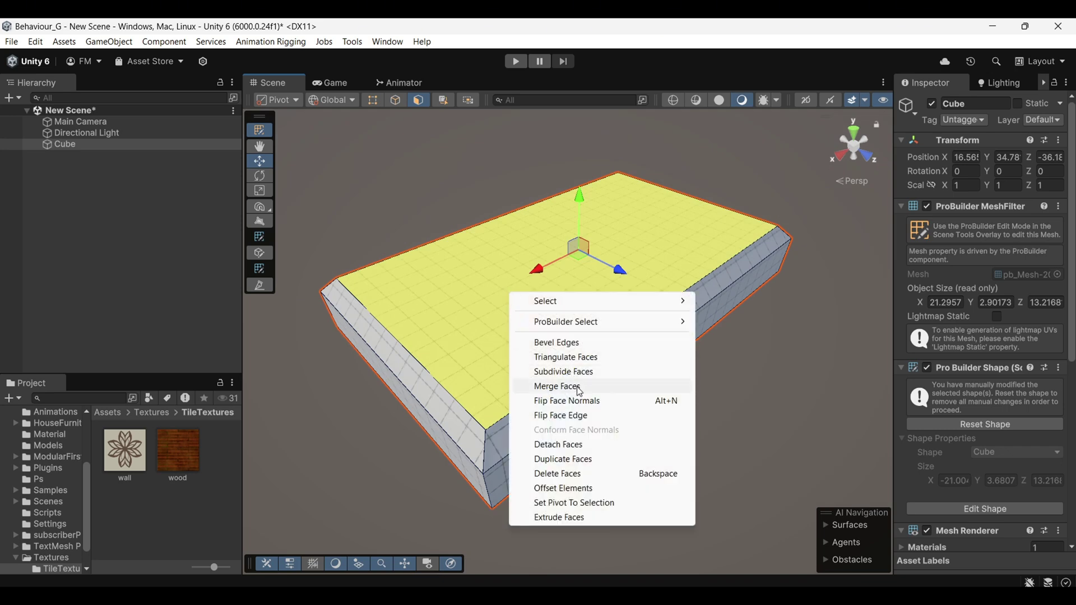
click(479, 335)
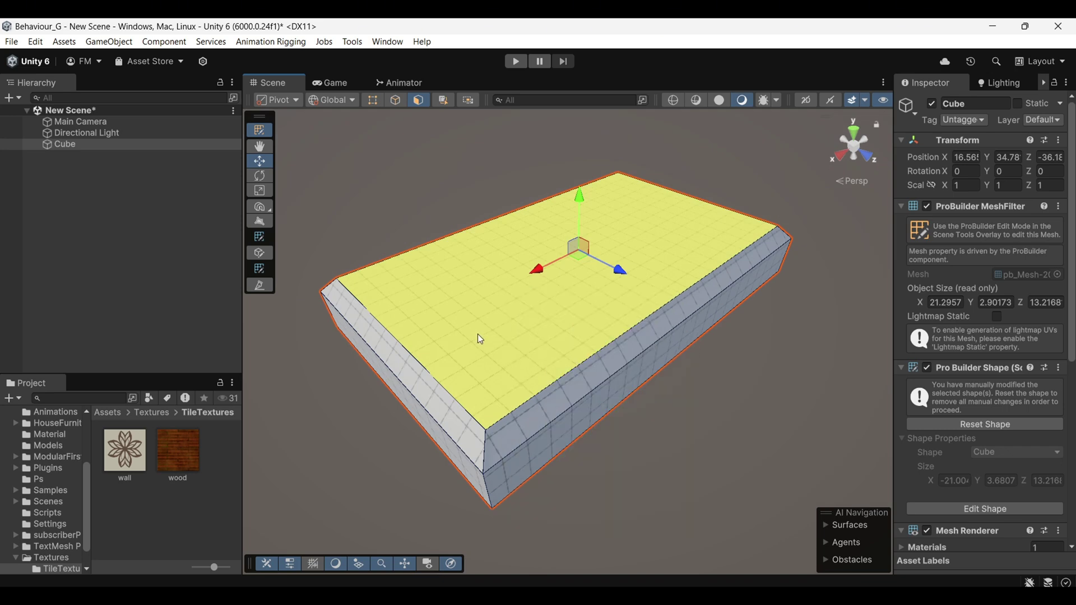
click(612, 354)
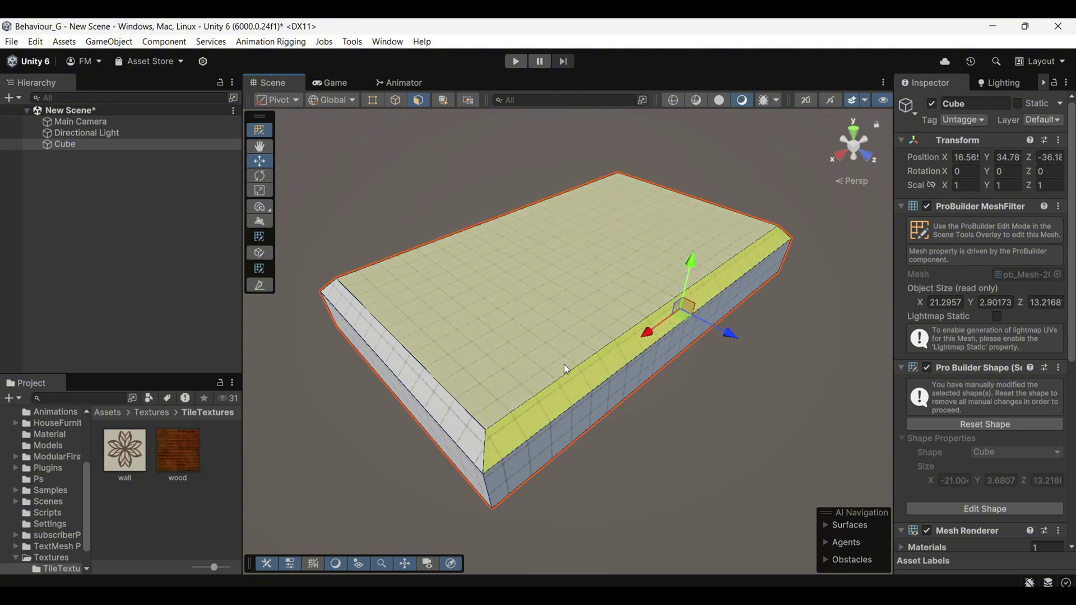
click(565, 370)
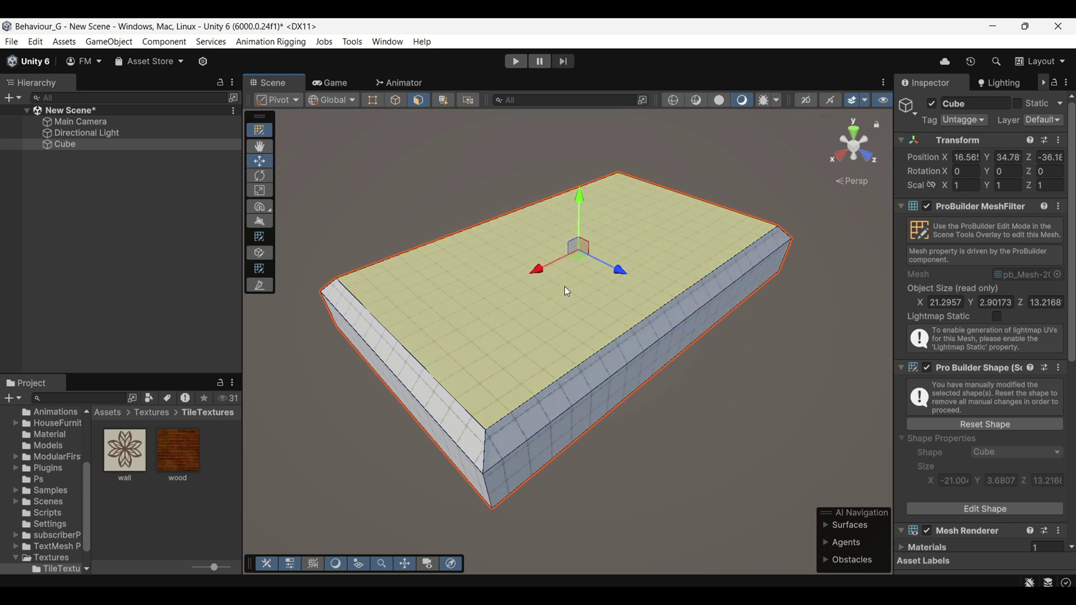
shift+click(609, 357)
right_click(609, 357)
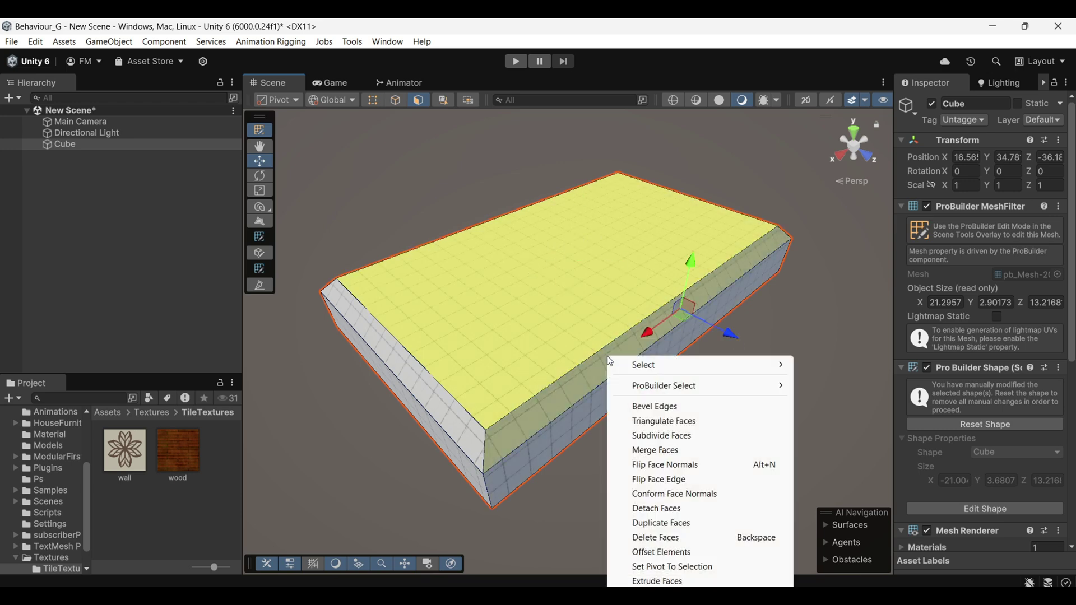
click(677, 451)
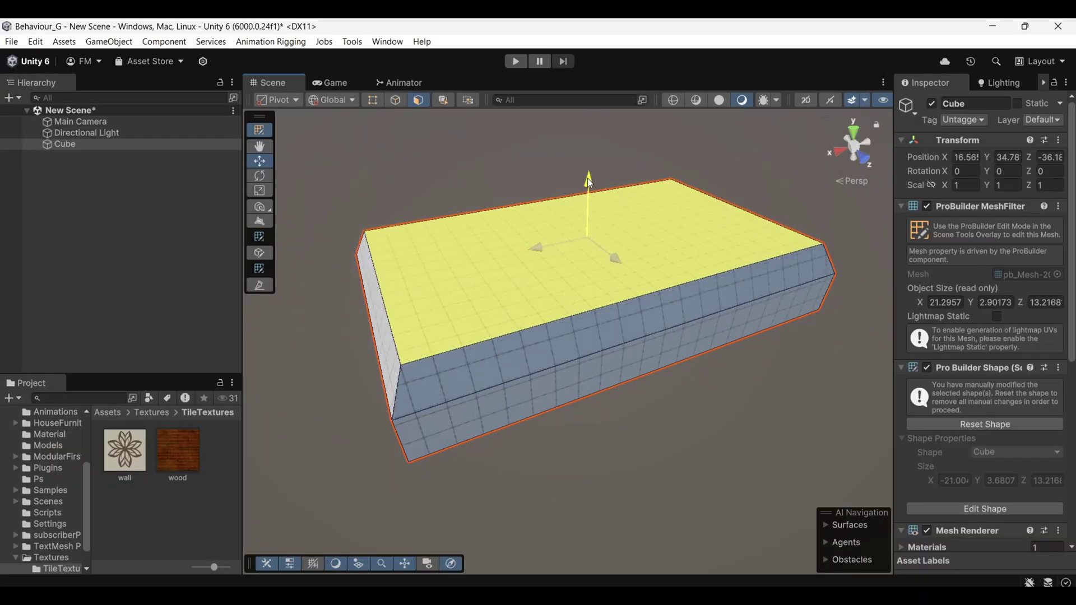
Step: Lower the top face so the slab is about 2.8 high, and check its corner vertices
drag(588, 180, 648, 200)
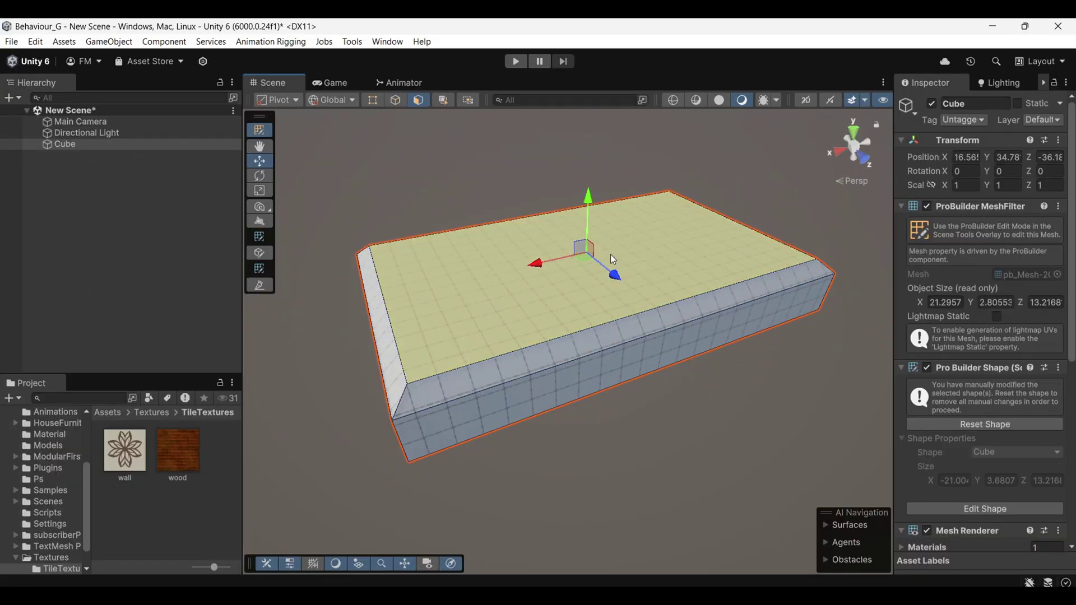
click(373, 101)
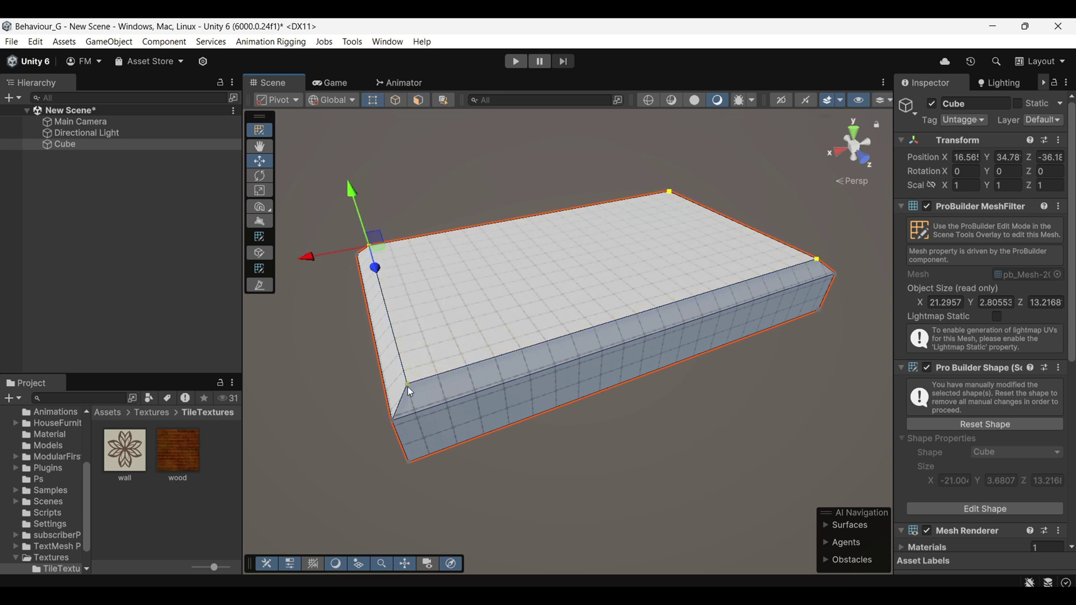
key(h)
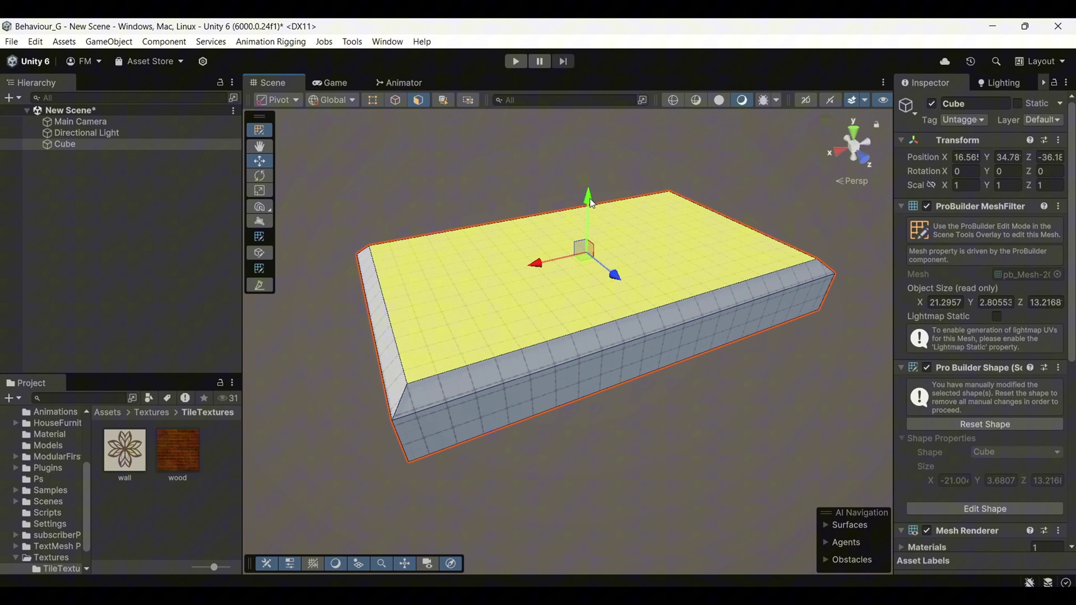
Step: Extrude the top face upward to a total height of about 6.4 and check the vertices at the extrusion's corners
shift+drag(591, 200, 591, 121)
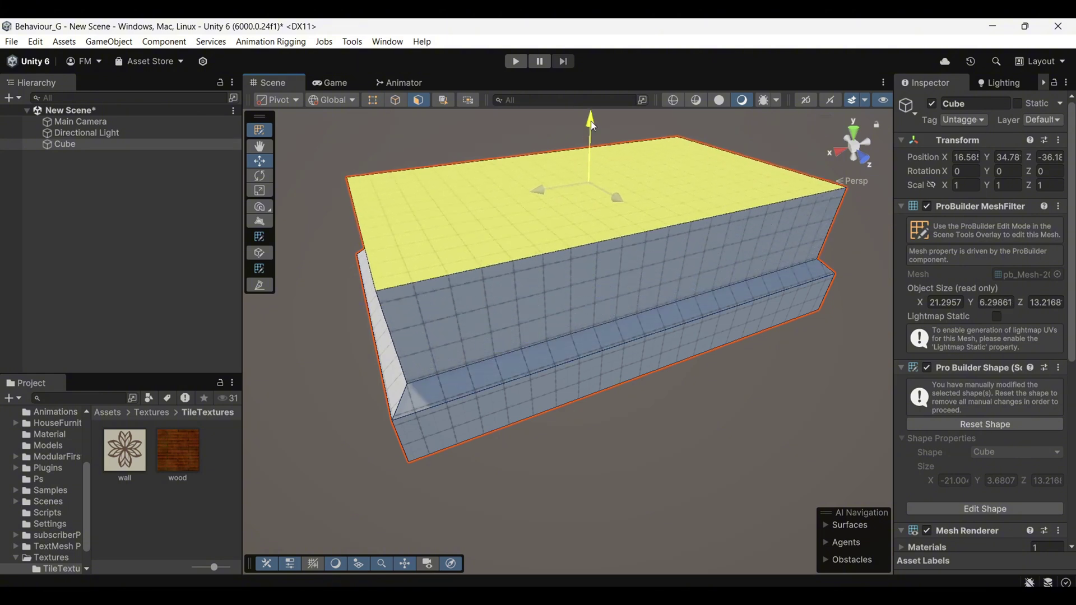
alt+drag(554, 286, 676, 293)
key(h)
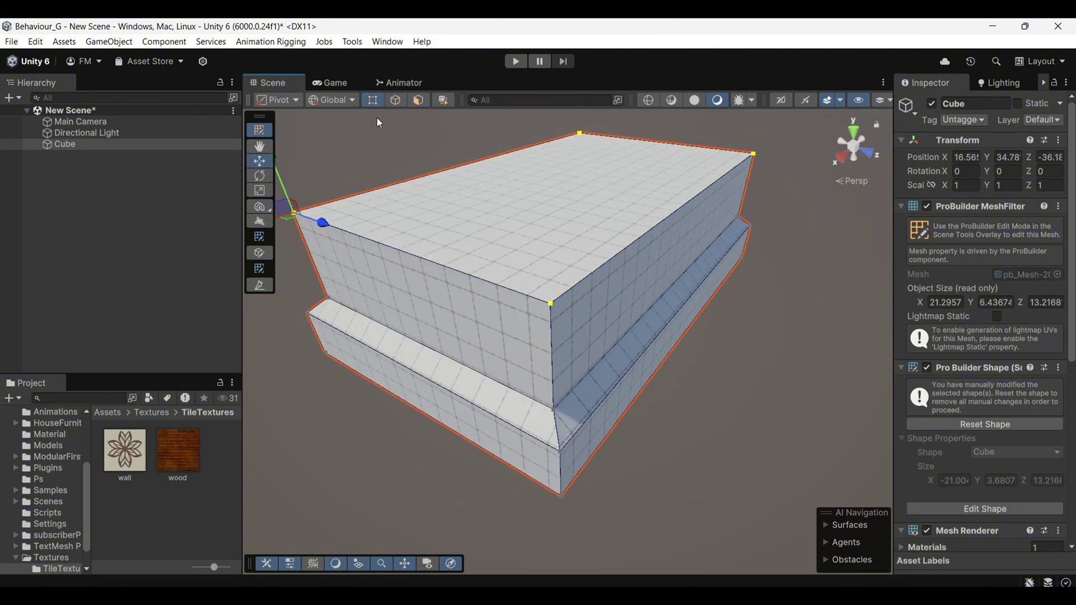
click(553, 409)
click(329, 296)
Step: Extrude the end face of the upper block outward to a total length of about 23.6
click(418, 100)
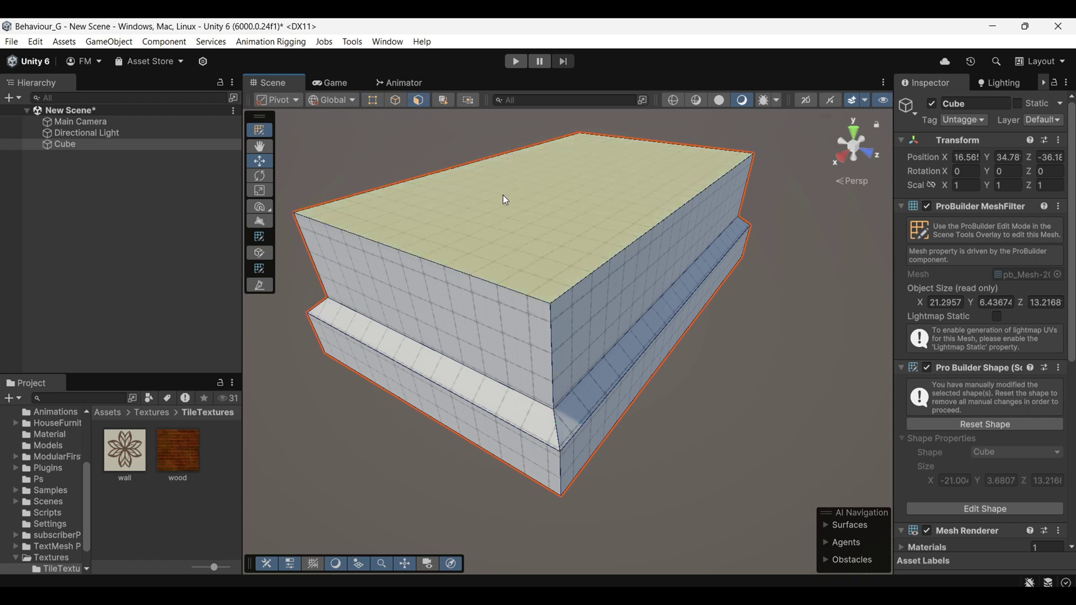
click(506, 200)
alt+drag(553, 240, 521, 252)
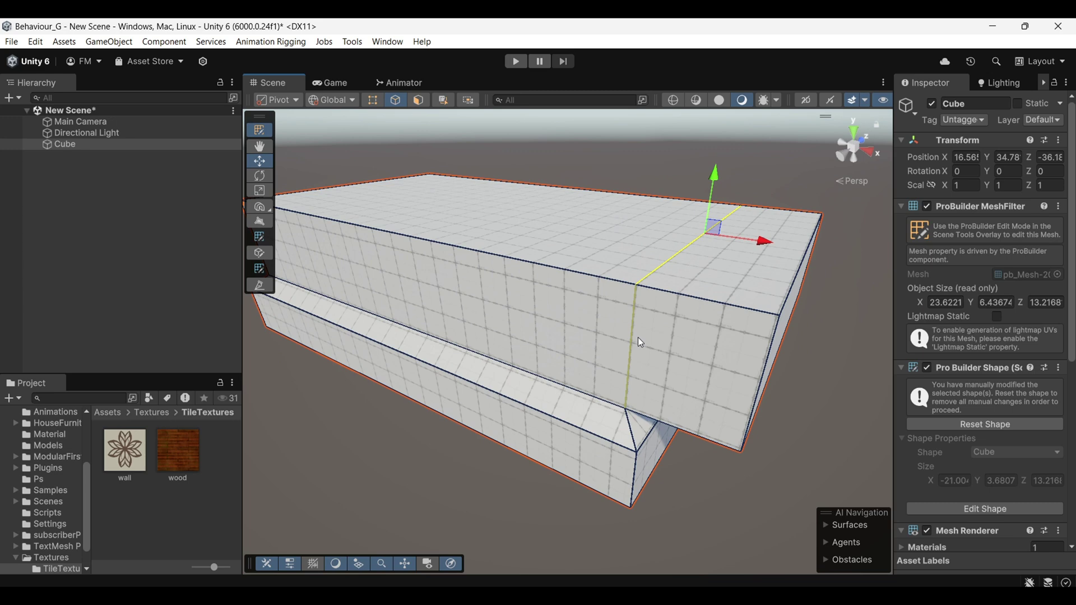
Step: Select the seam edges running around the upper block one by one, across the top, bevel and side faces
click(637, 335)
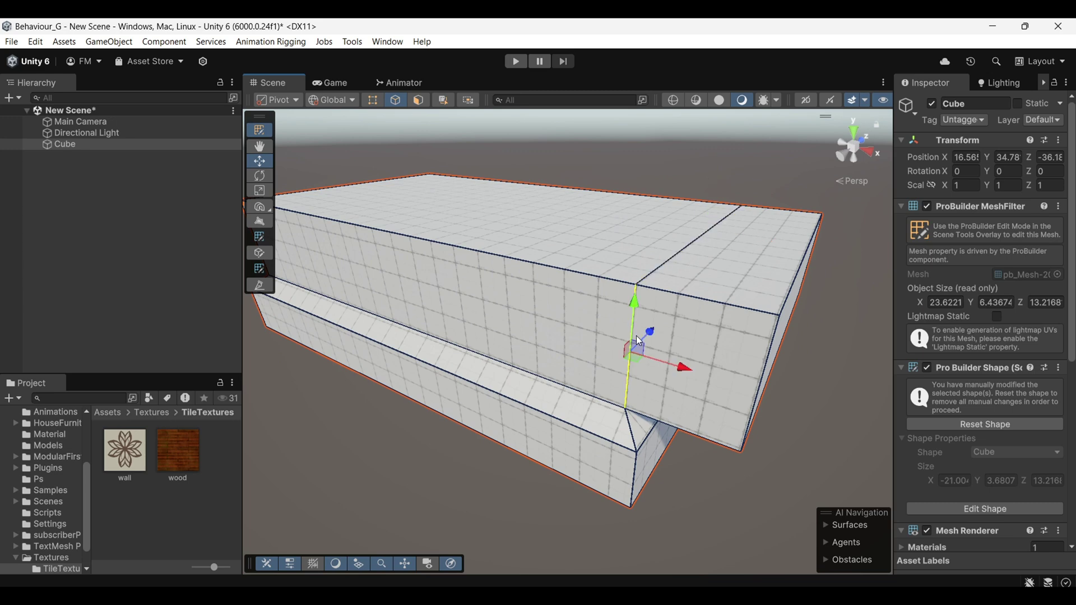
click(667, 262)
alt+drag(667, 262, 431, 250)
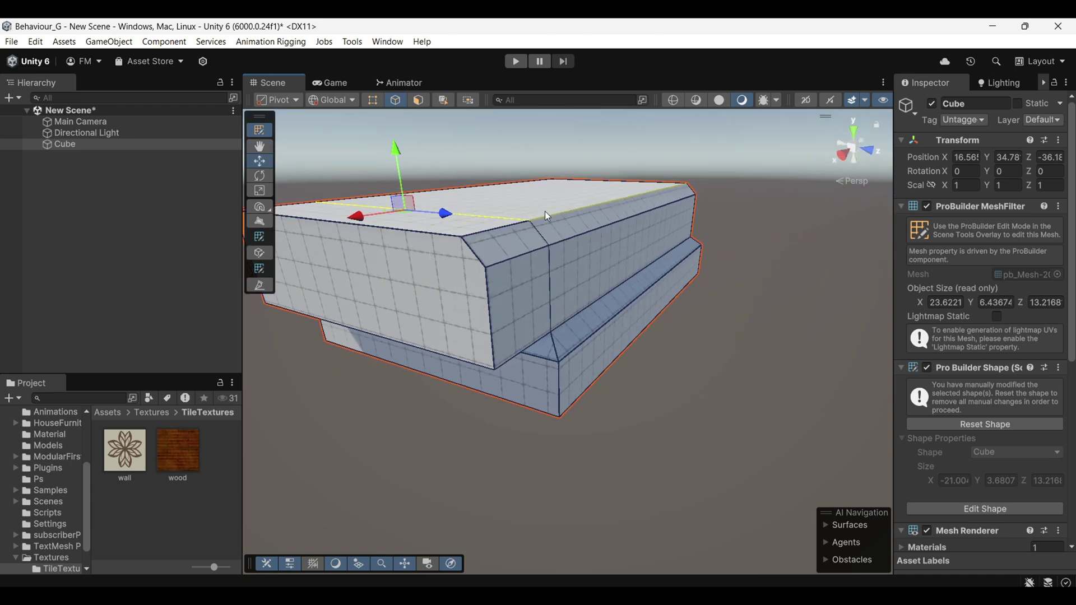
click(539, 232)
click(552, 278)
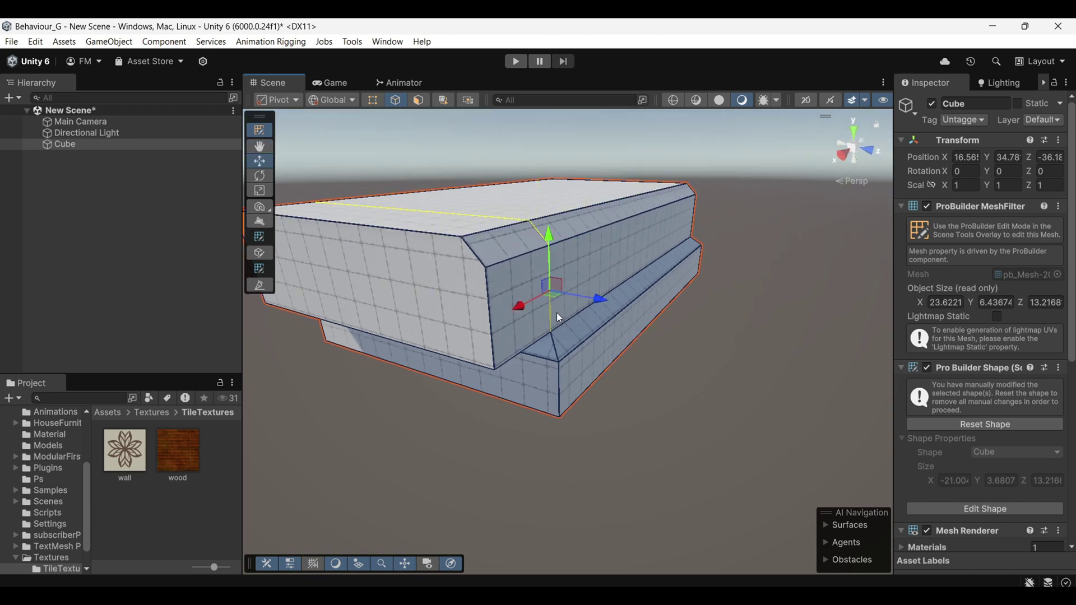
alt+drag(556, 313, 558, 413)
click(600, 250)
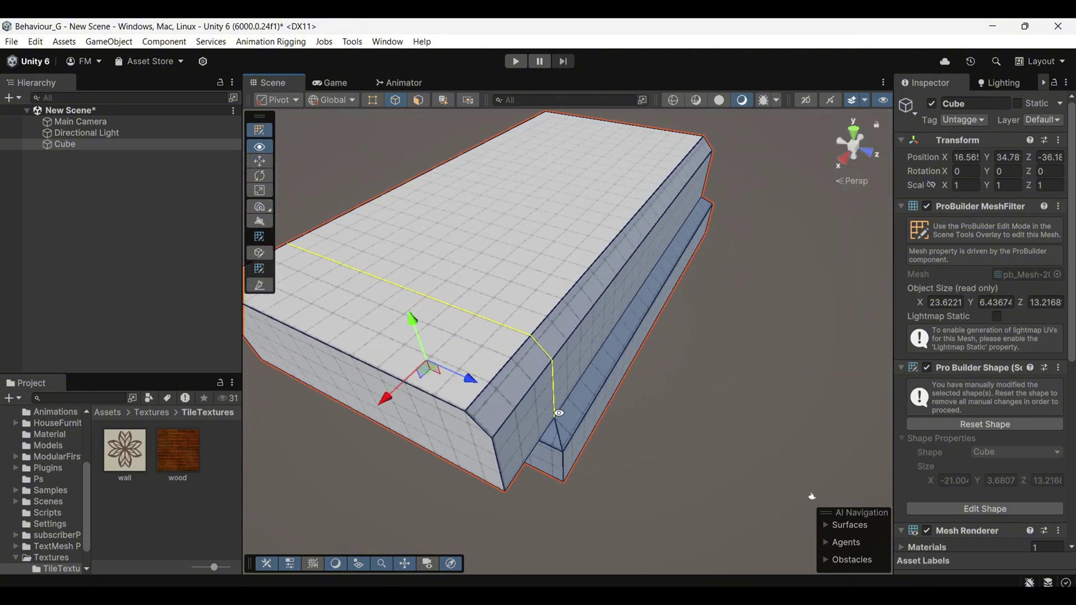
click(528, 277)
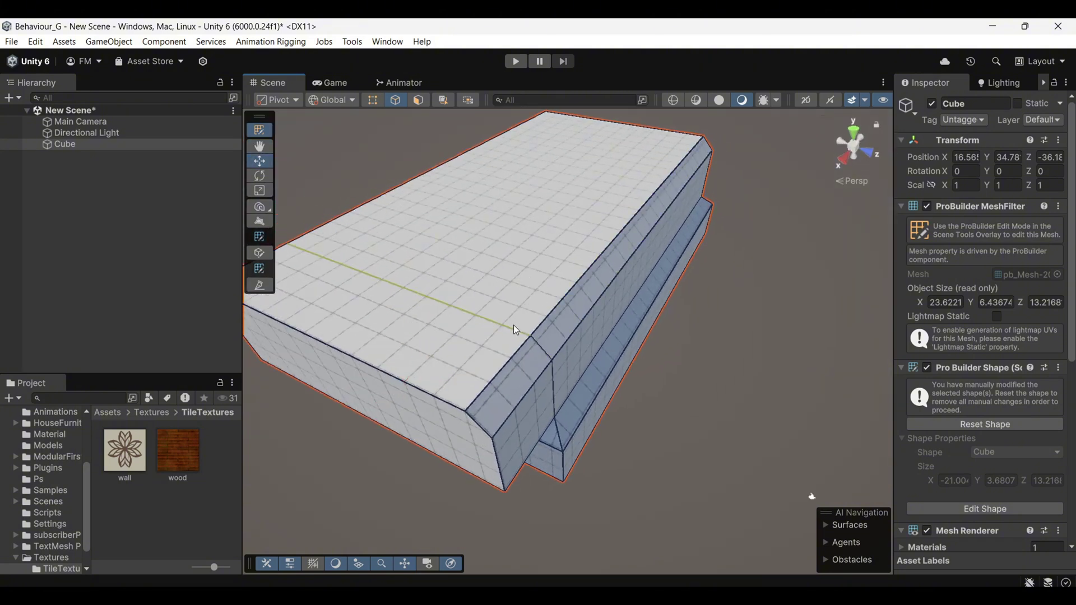
Step: Use Select Edge Loop from the top seam edge to pick the connected edges around the block, and inspect the selection from several sides
alt+drag(509, 327, 524, 305)
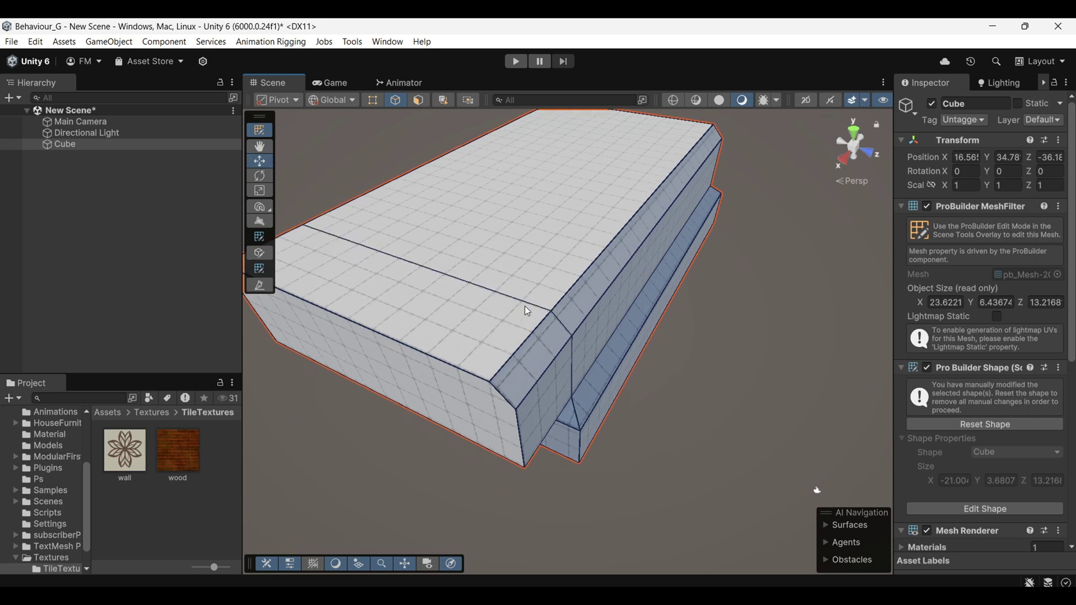
click(524, 306)
key(alt+l)
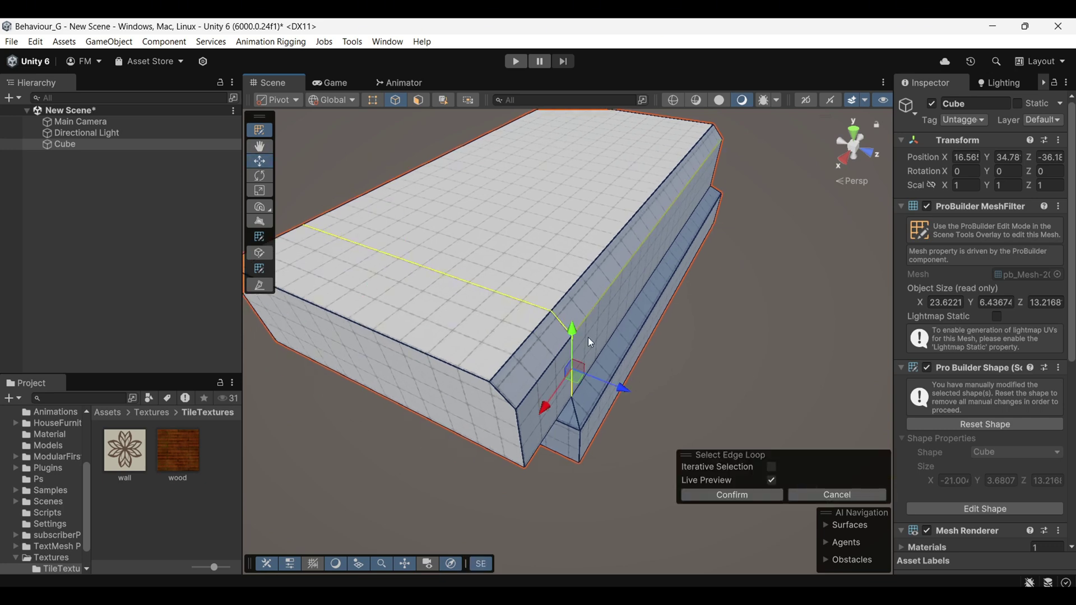
alt+drag(587, 337, 919, 269)
alt+drag(600, 407, 517, 215)
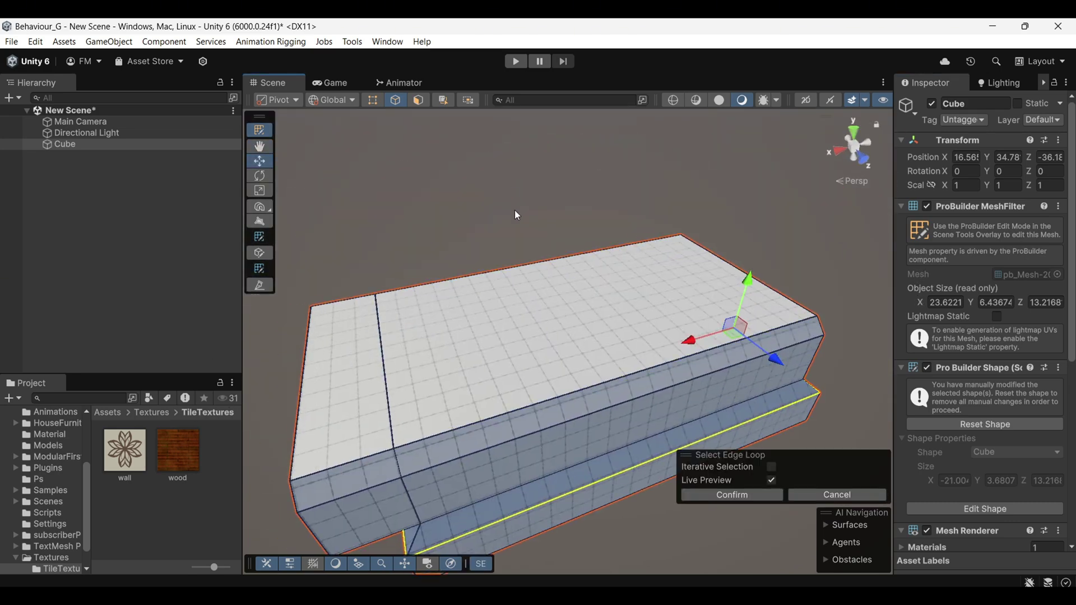
alt+drag(681, 247, 656, 326)
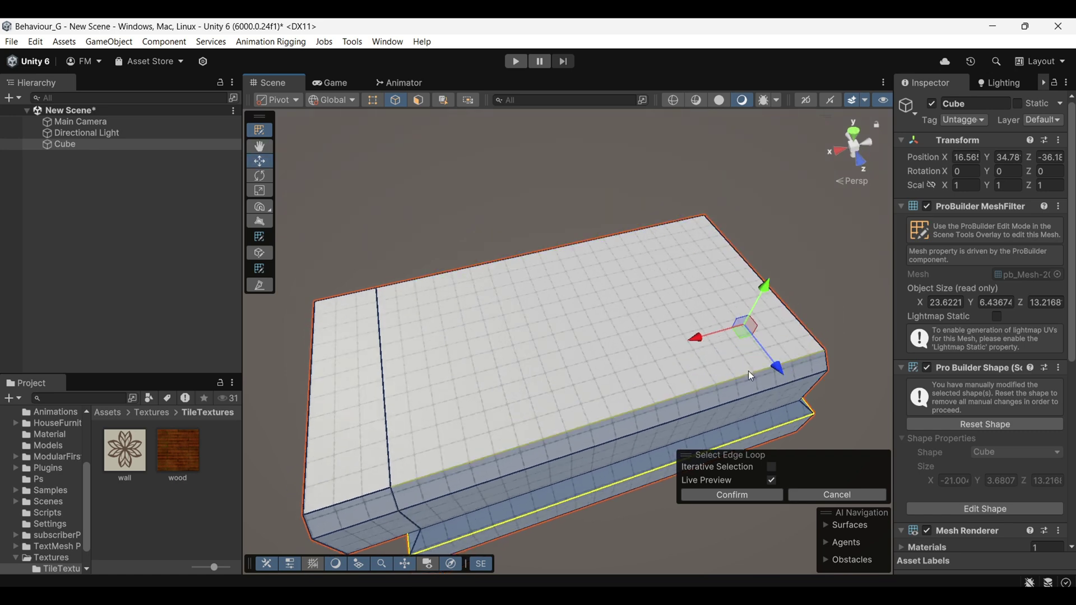
Step: Cut a straight line across the block's top face from one long edge to the other with the Cut tool
click(260, 285)
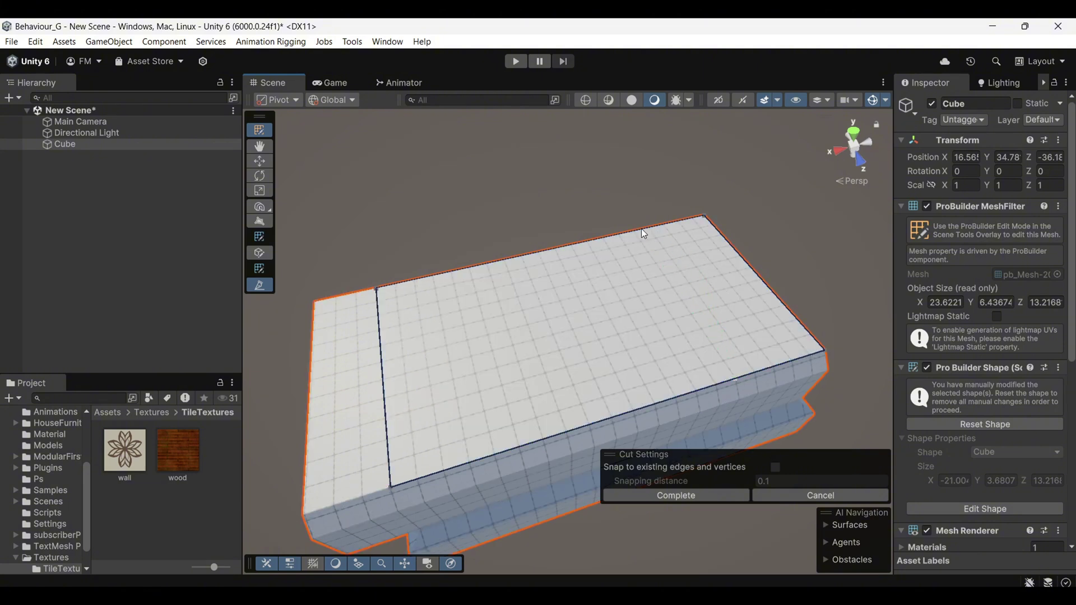
scroll(644, 233, up, 2)
alt+drag(692, 275, 839, 399)
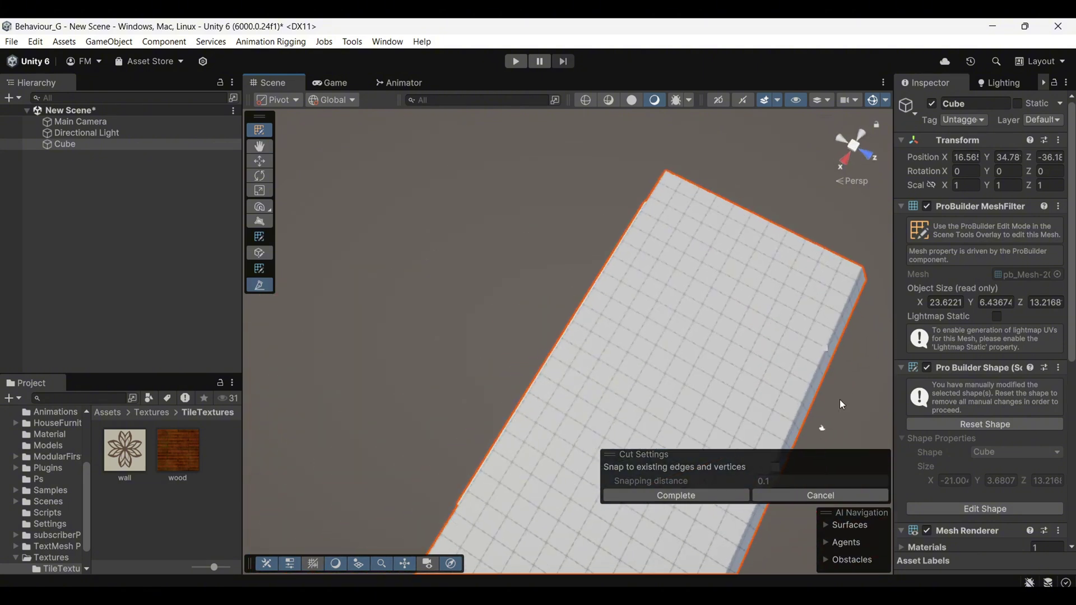
alt+drag(654, 263, 516, 323)
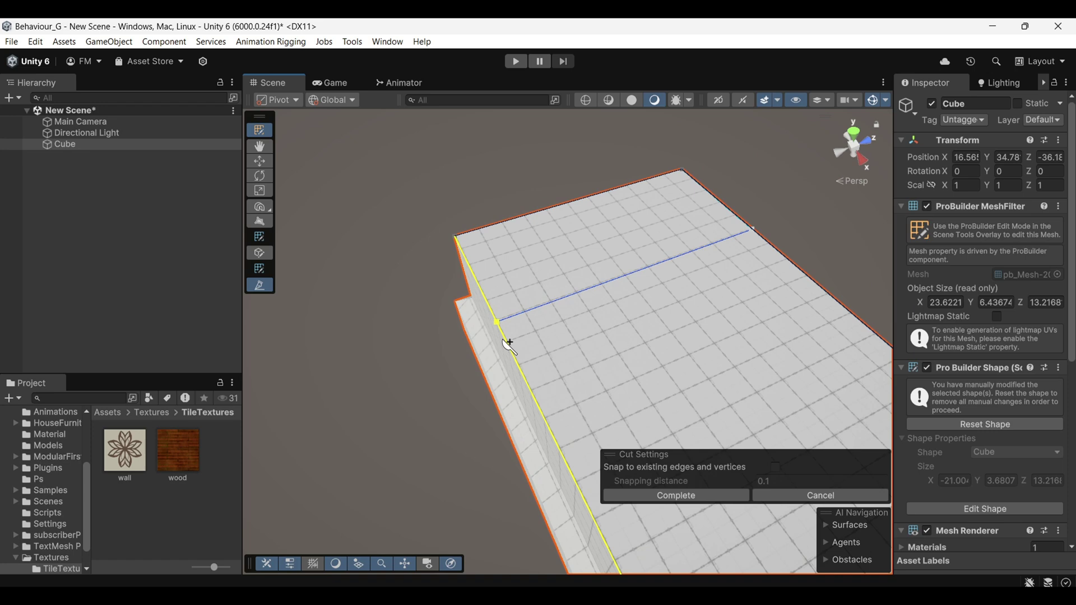
key(Return)
alt+drag(739, 322, 493, 297)
middle_drag(613, 342, 514, 207)
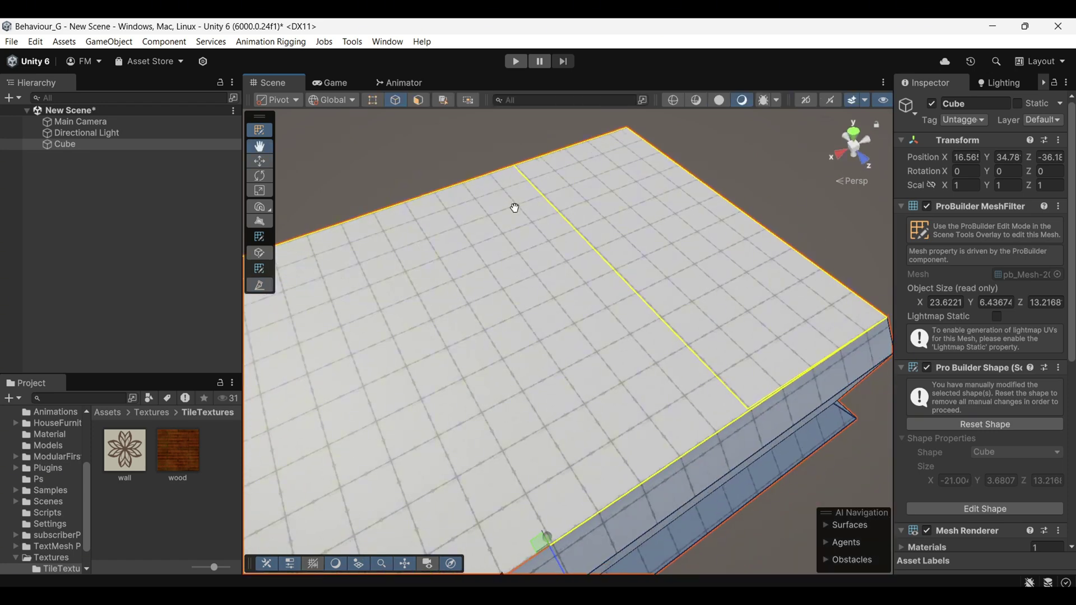
Step: Try cutting a four-point outline into the larger part of the top face with the Cut tool
alt+drag(672, 325, 639, 355)
click(259, 285)
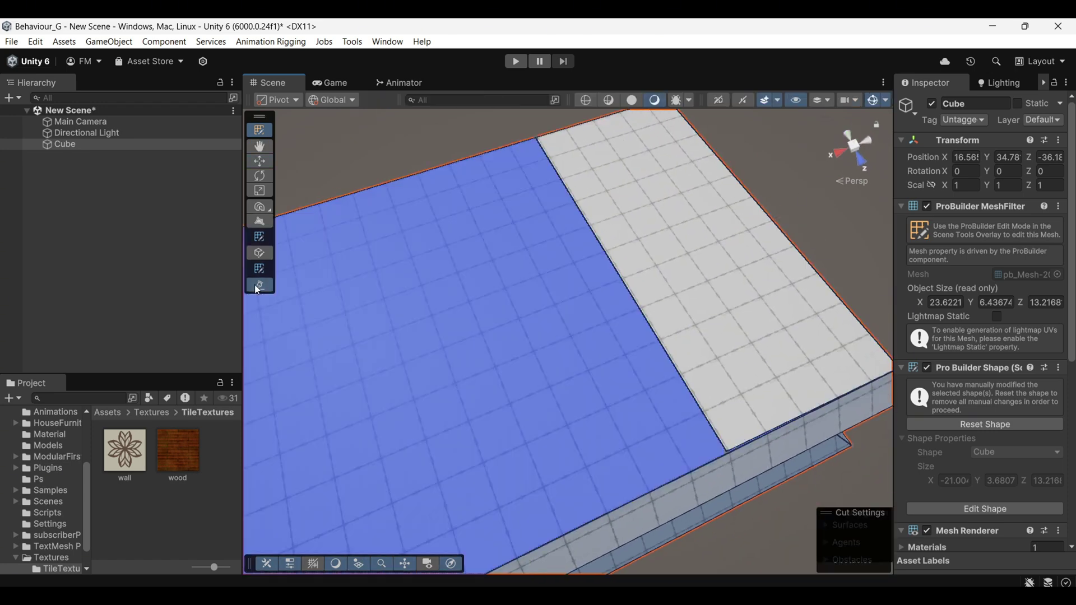
click(610, 265)
click(470, 286)
click(429, 394)
click(628, 403)
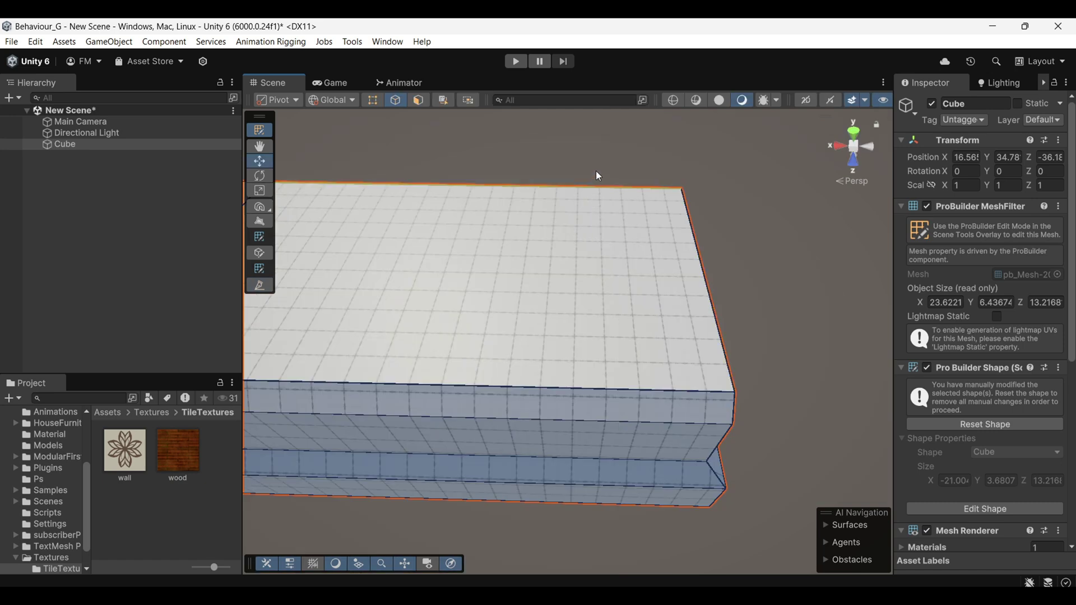
Step: Insert an edge loop across the block from its long top edge and slide it toward the block's end
click(711, 298)
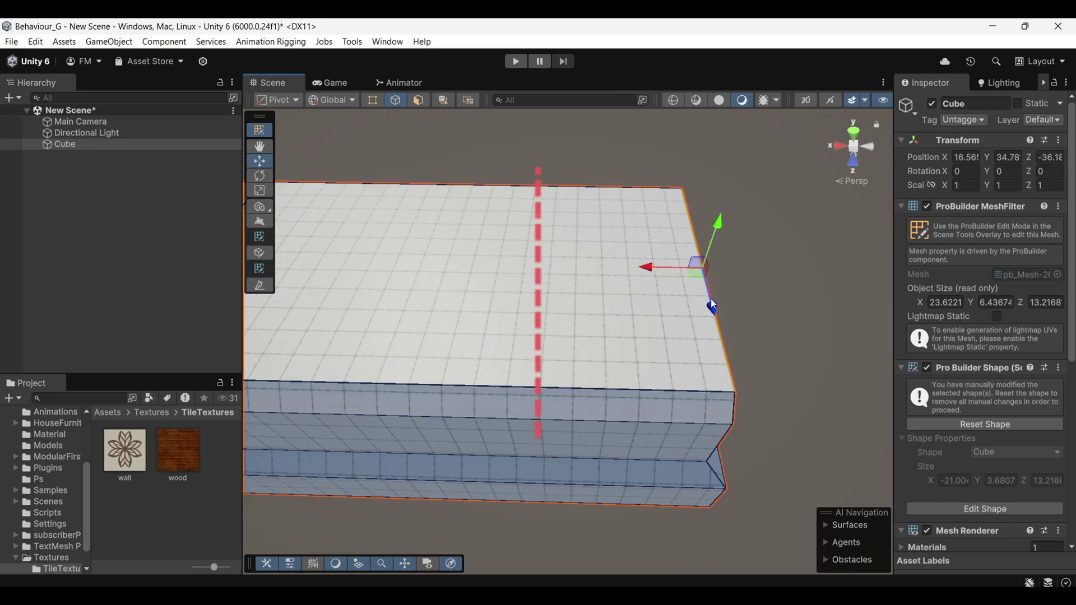
click(601, 387)
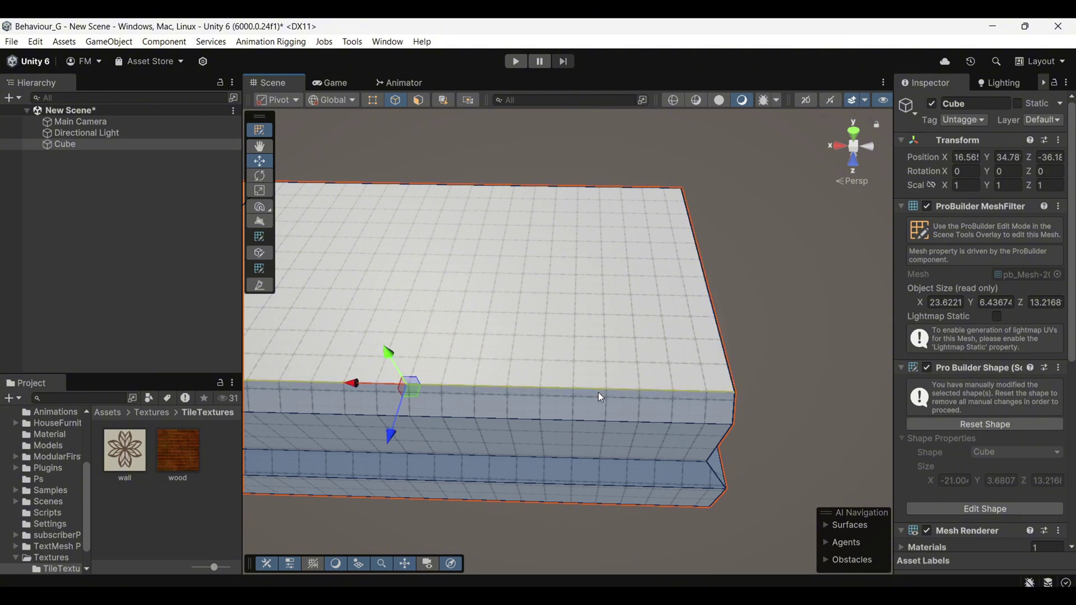
key(alt+u)
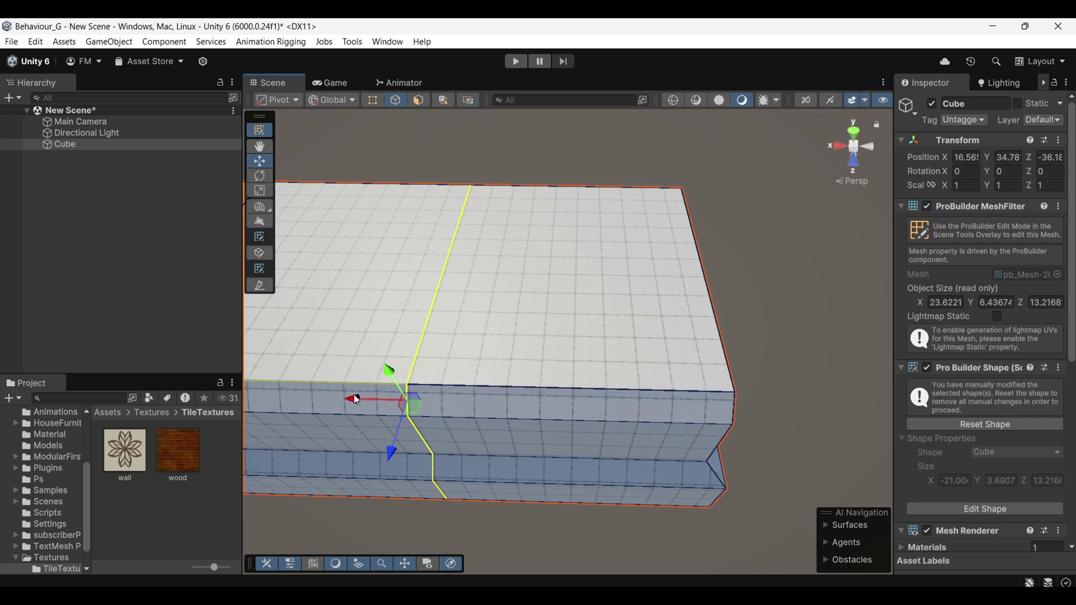
drag(357, 399, 500, 472)
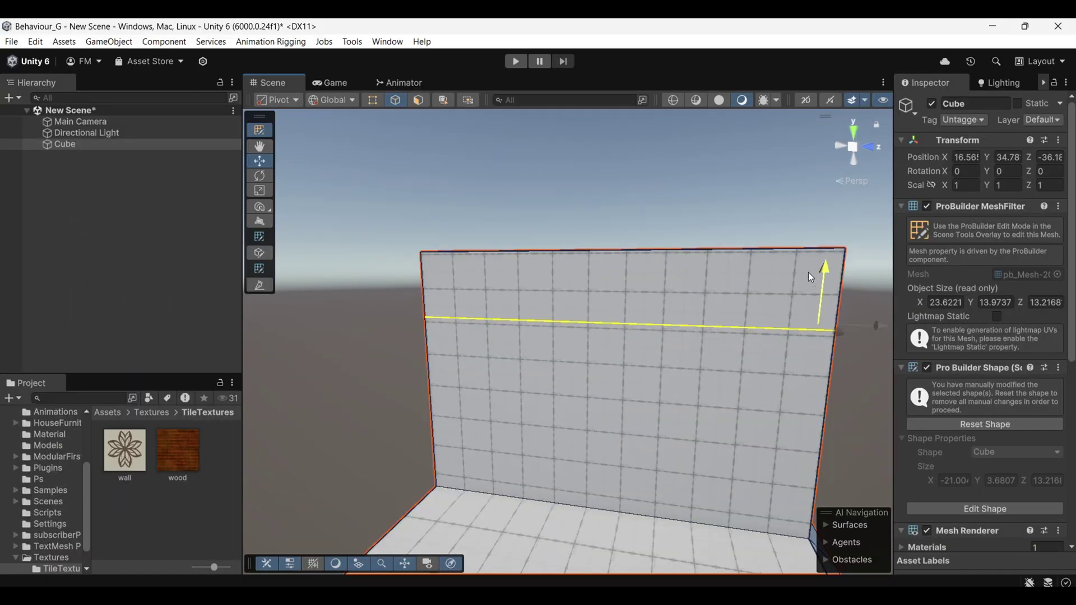
Step: Insert a second horizontal edge loop across the end wall and lower it to roughly a third of the wall's height
click(567, 251)
click(831, 368)
key(alt+u)
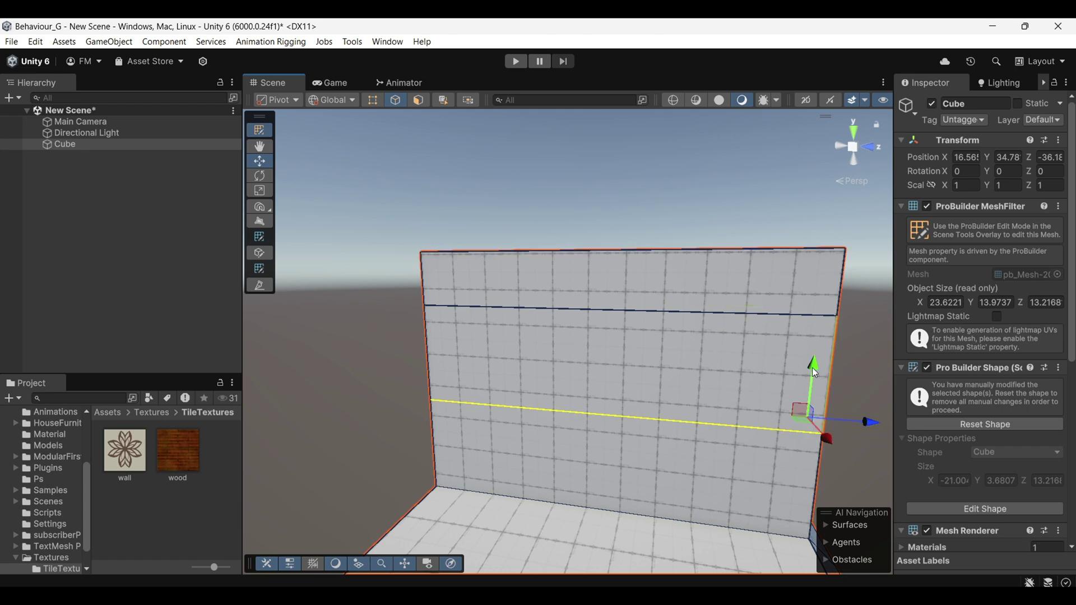
drag(811, 371, 809, 391)
Step: Insert two vertical edge loops in the wall and slide them apart to frame a central window area
click(833, 348)
click(792, 315)
key(alt+u)
drag(675, 448, 629, 448)
click(607, 308)
key(alt+u)
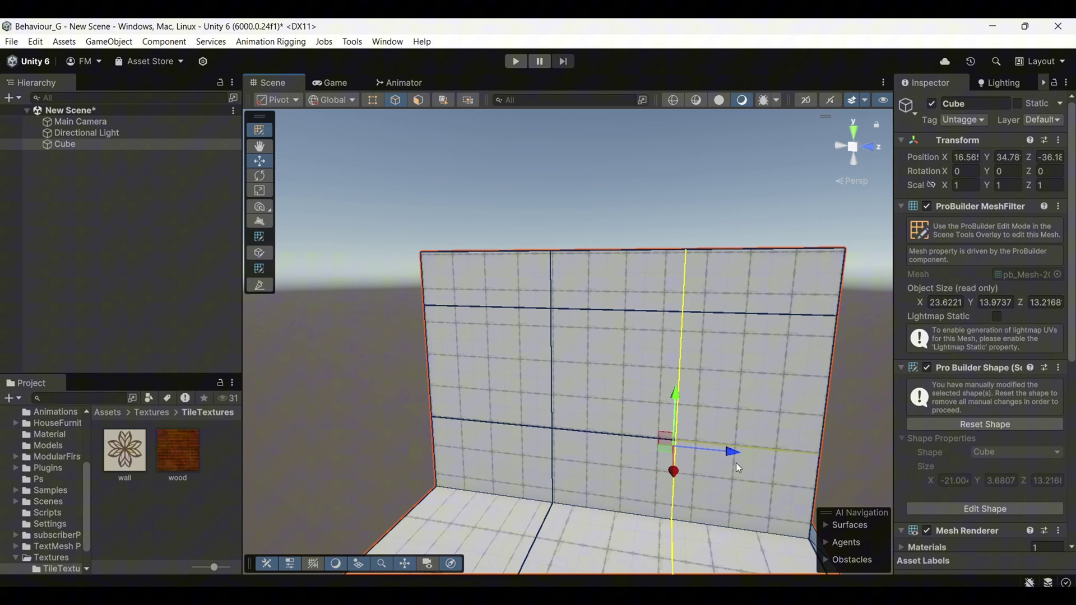
drag(735, 458, 773, 461)
Step: Delete the central window faces on both sides of the wall in face selection mode
click(773, 460)
click(695, 370)
click(418, 101)
right_drag(568, 342, 686, 283)
click(563, 318)
right_click(562, 318)
click(615, 496)
click(683, 315)
scroll(683, 316, down, 5)
right_click(683, 315)
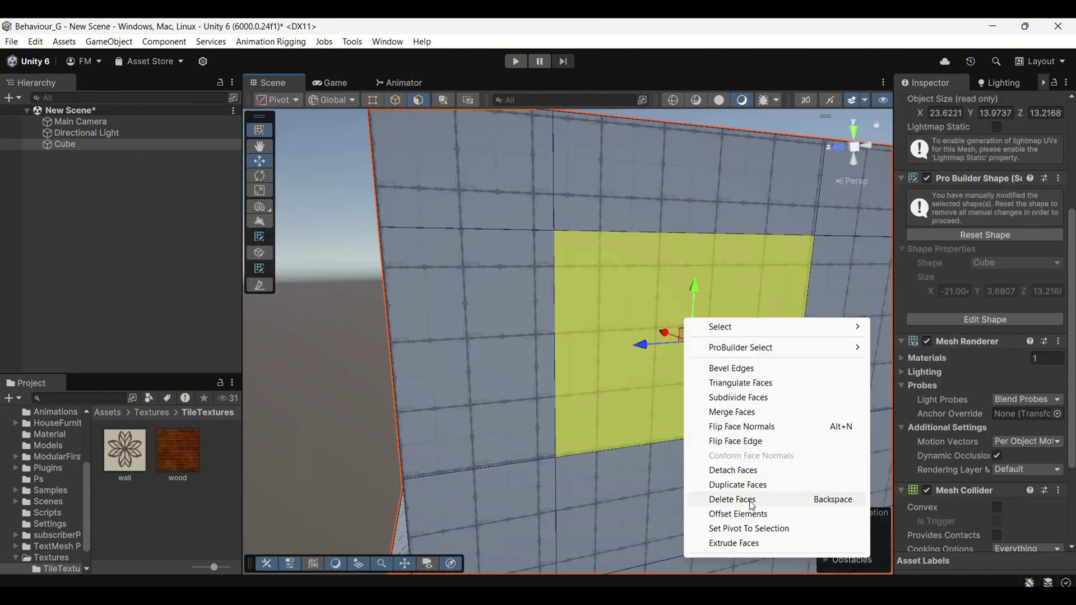
click(744, 499)
Step: Inspect the hole through the wall and undo the deletion of both window faces
alt+drag(745, 499, 227, 335)
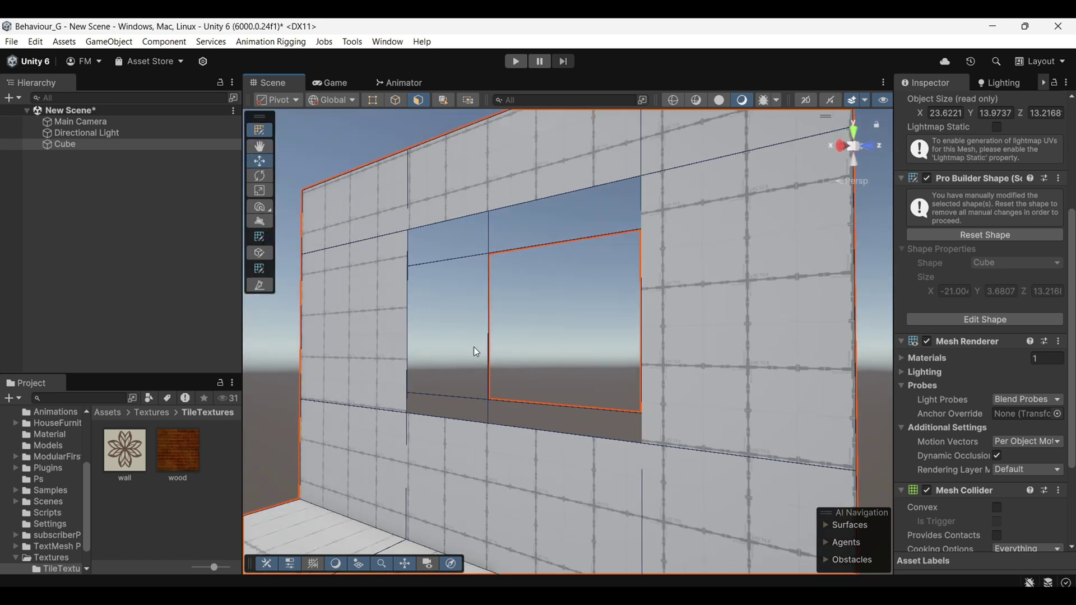
alt+drag(476, 352, 566, 286)
alt+drag(577, 415, 675, 442)
middle_drag(512, 367, 575, 455)
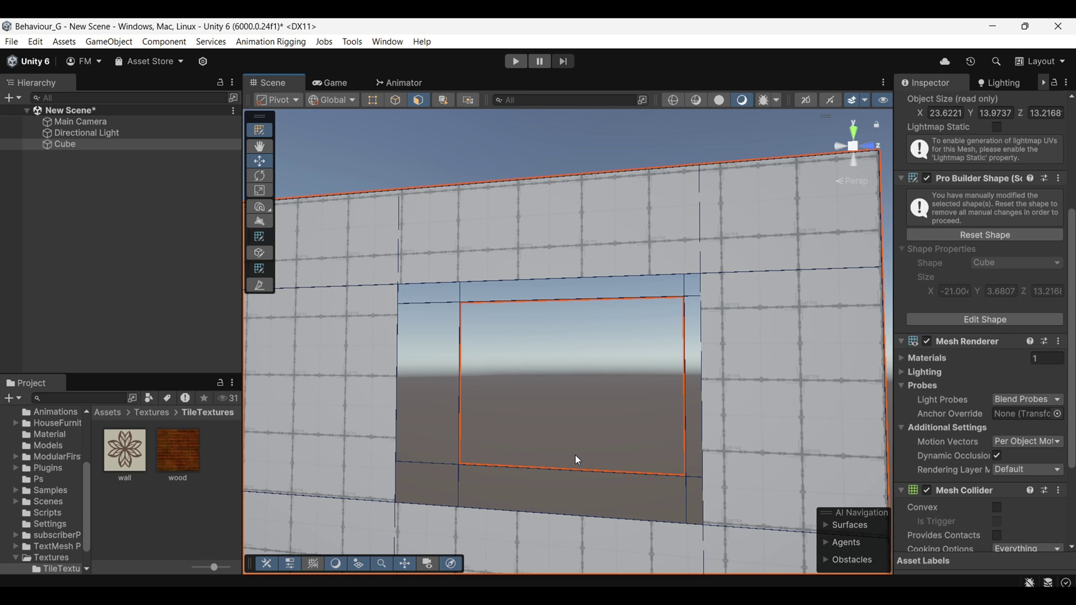
key(ctrl+z)
key(ctrl+z)
key(ctrl+z)
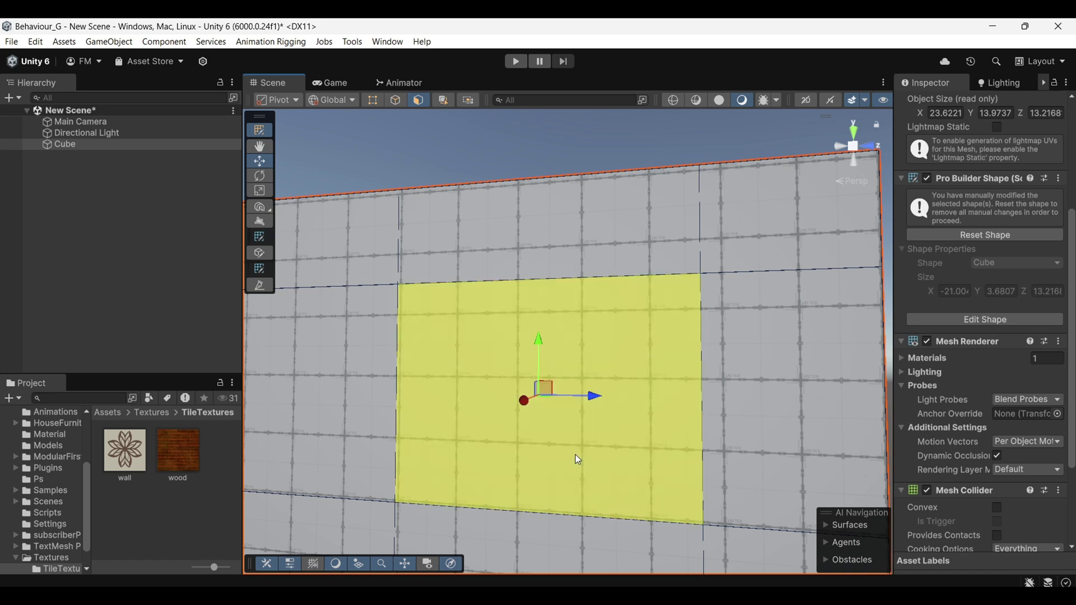
alt+drag(575, 458, 579, 366)
key(ctrl+z)
Step: Extrude the inner window face through the wall's thickness and delete the window faces closing its outer side
drag(522, 394, 106, 412)
scroll(639, 385, down, 3)
right_click(688, 394)
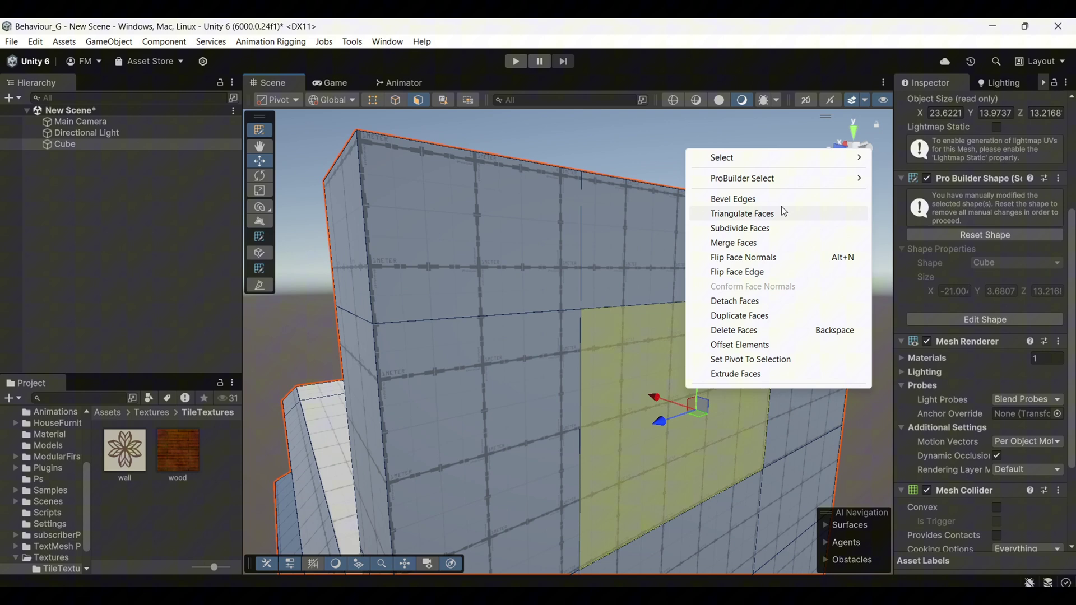
right_click(691, 415)
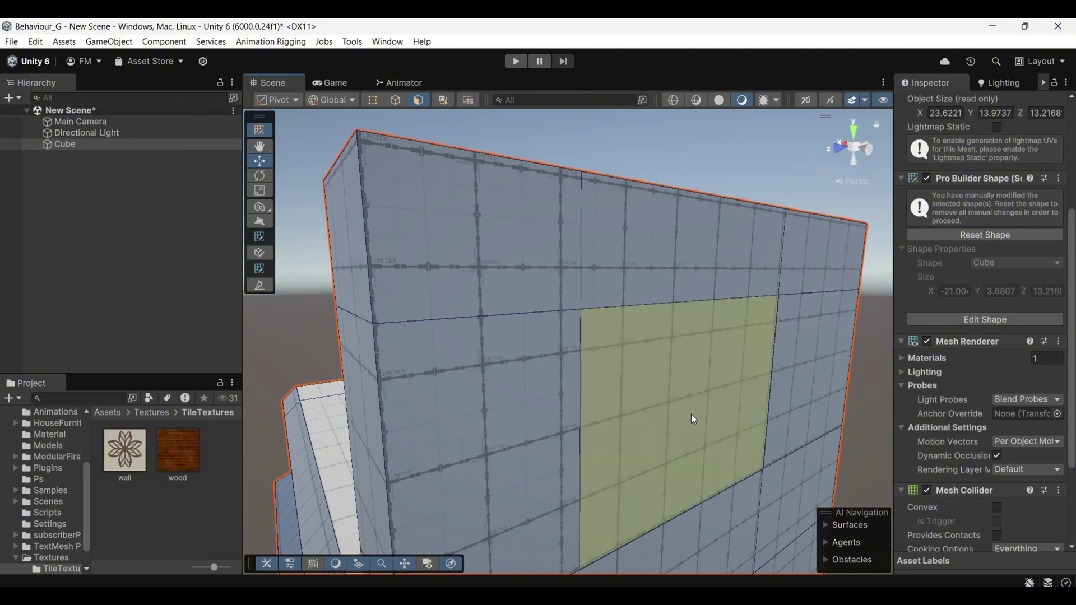
right_click(691, 415)
click(761, 356)
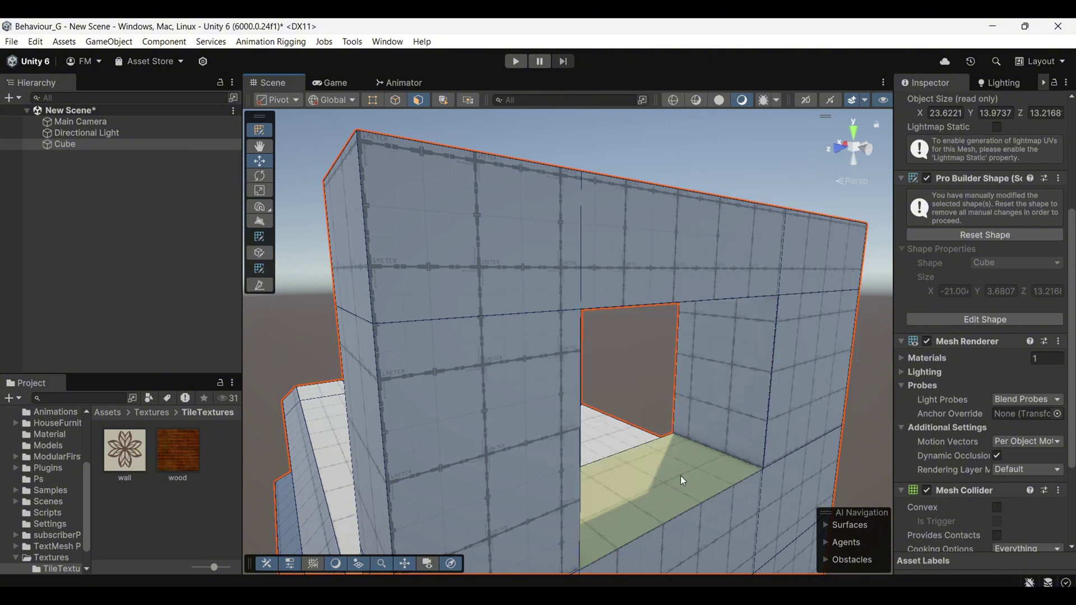
Step: Weld the duplicate vertices at one lower outer corner of the window opening with a weld distance of 3.67
scroll(653, 339, up, 10)
click(395, 100)
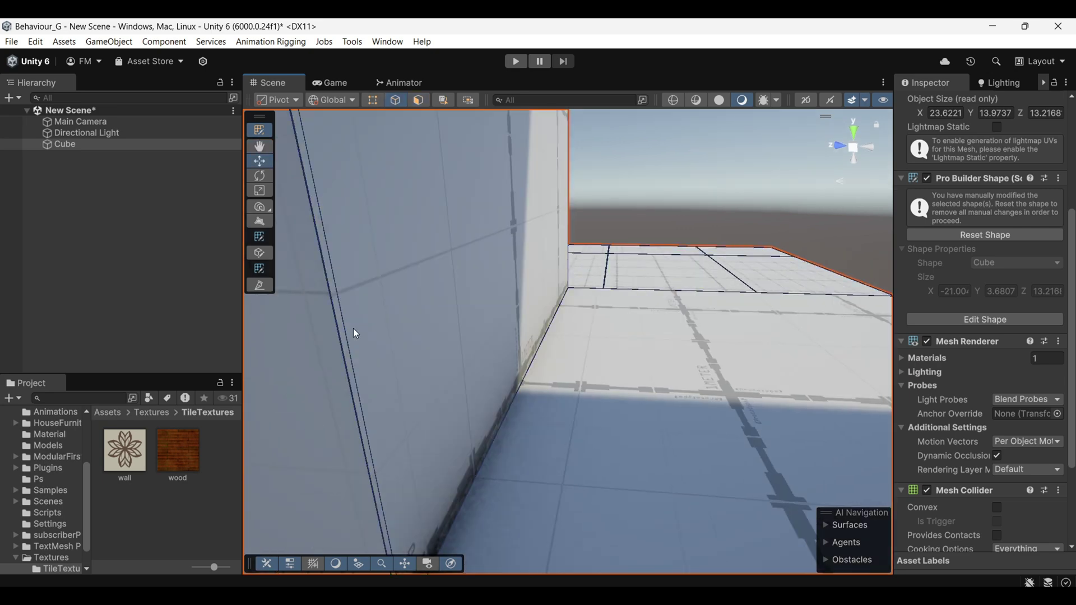
scroll(353, 361, down, 5)
click(372, 99)
scroll(513, 486, up, 4)
middle_drag(513, 486, 517, 449)
scroll(517, 449, up, 2)
mouse_move(522, 406)
middle_down()
mouse_move(578, 404)
mouse_move(541, 407)
middle_up()
click(650, 342)
key(f)
alt+drag(650, 343, 543, 321)
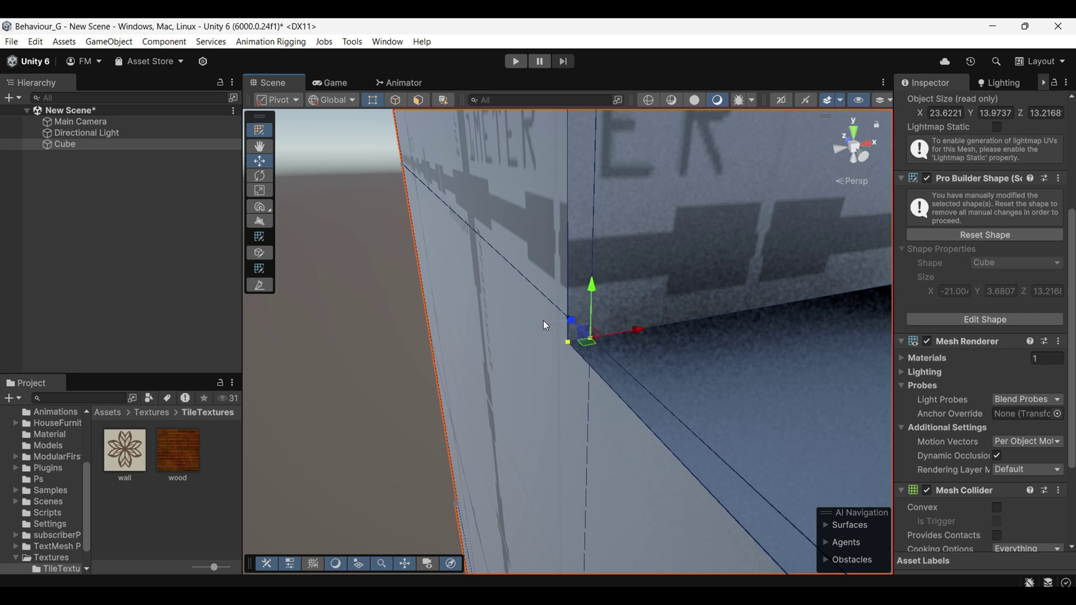
right_click(607, 332)
click(629, 425)
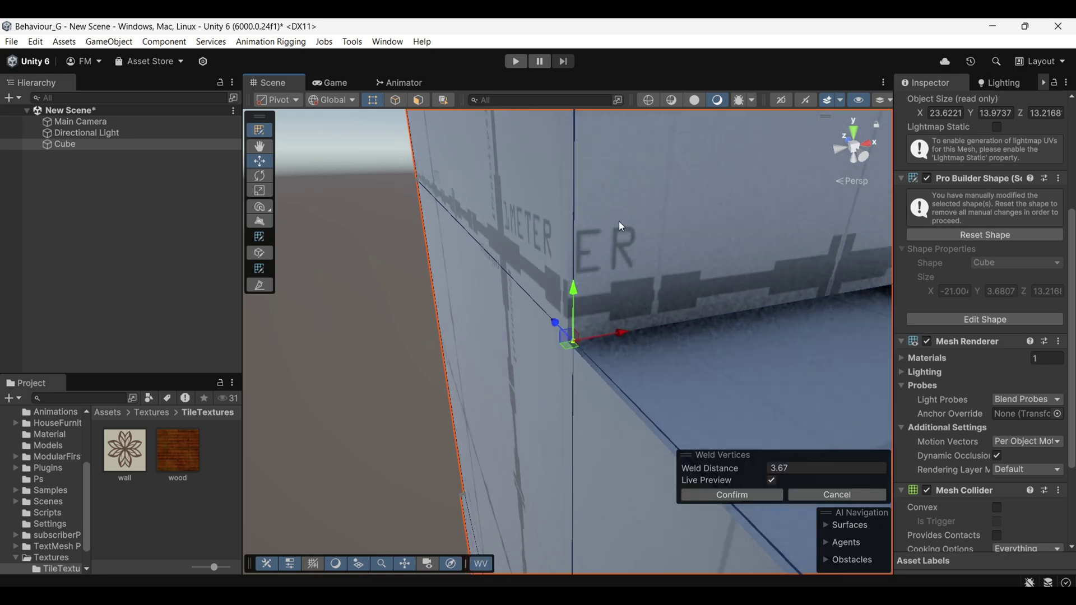
scroll(598, 219, down, 4)
scroll(564, 180, up, 1)
Step: Weld the duplicate vertices at both upper outer corners of the window opening
drag(577, 224, 607, 245)
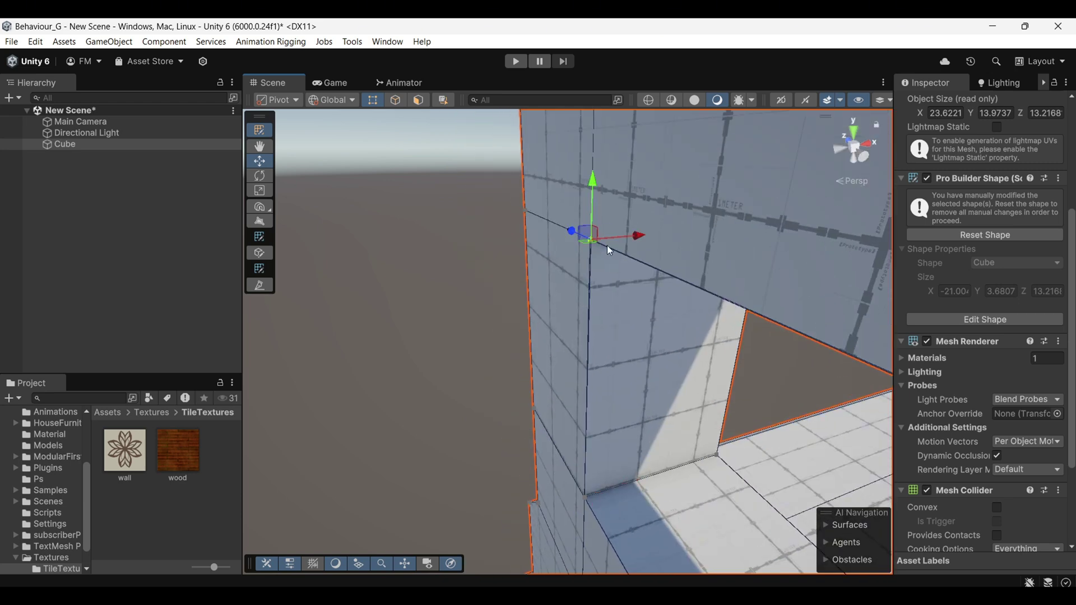
right_click(597, 243)
click(620, 336)
alt+drag(615, 409, 672, 401)
scroll(672, 401, up, 3)
click(725, 224)
key(f)
right_click(567, 337)
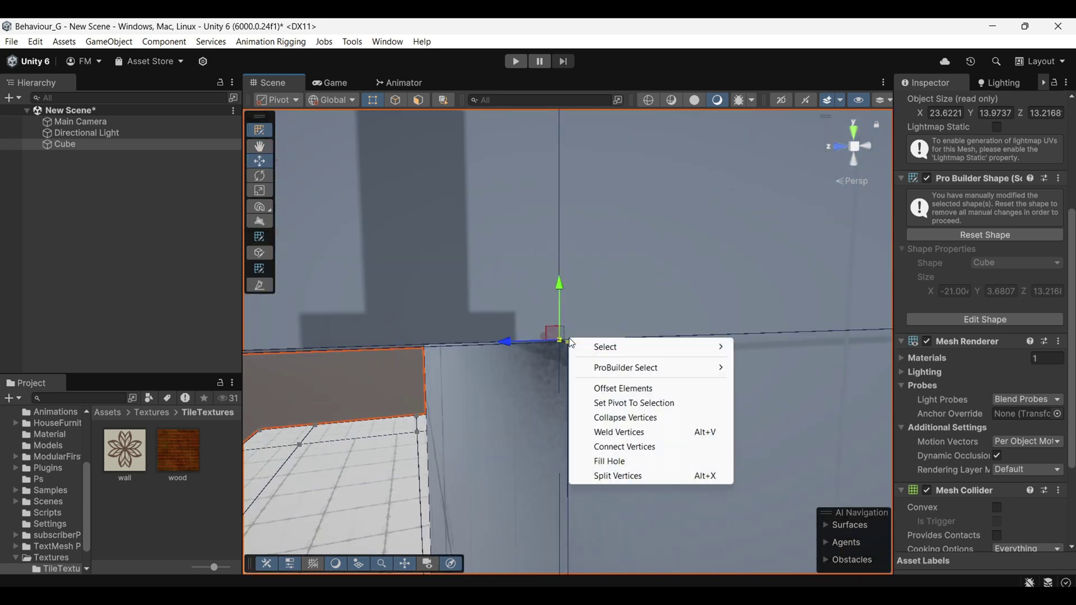
click(595, 432)
Step: Weld the duplicate vertices at the remaining lower outer corner of the window opening
middle_drag(595, 432, 575, 55)
scroll(556, 439, down, 8)
middle_drag(557, 439, 560, 254)
click(565, 474)
key(f)
drag(593, 361, 490, 250)
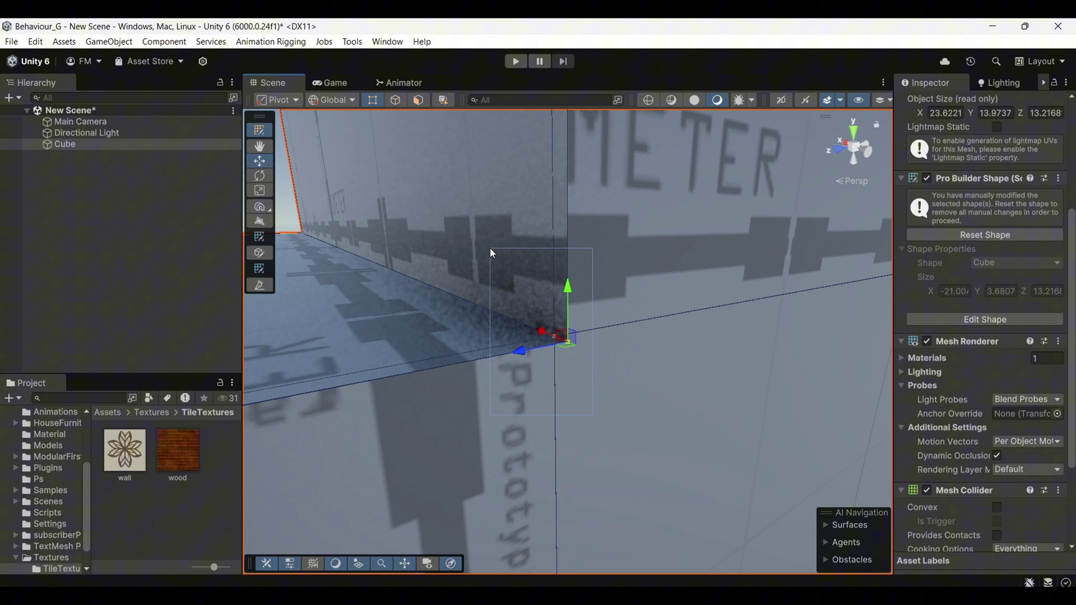
right_click(491, 250)
click(516, 343)
scroll(558, 322, down, 3)
key(Return)
scroll(543, 331, down, 7)
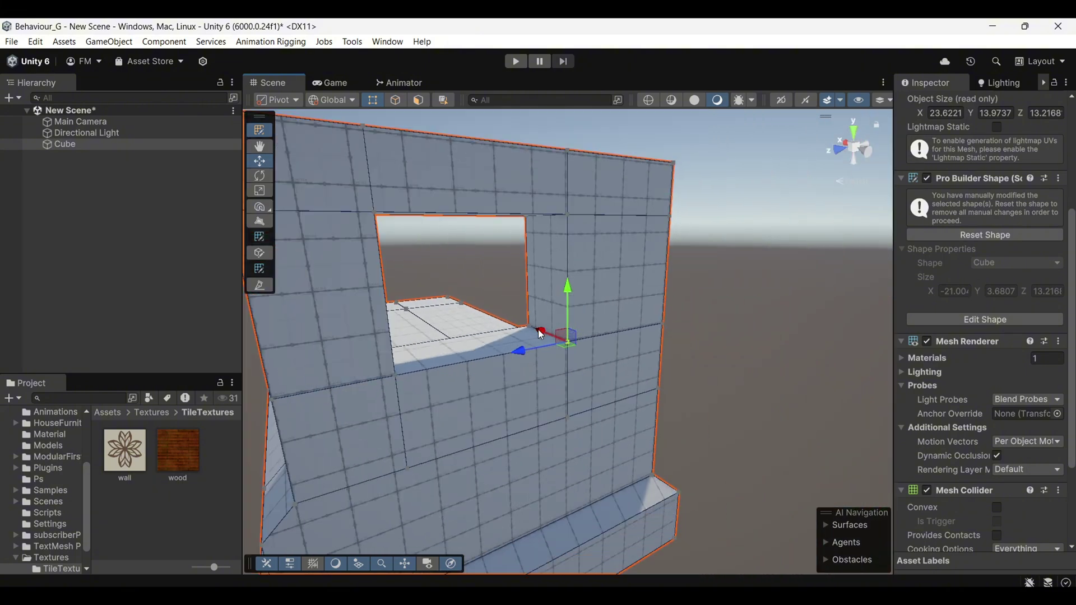
Step: Examine the finished window opening from the outer and inner sides of the wall
alt+drag(542, 330, 536, 277)
scroll(536, 276, up, 3)
middle_drag(535, 276, 586, 472)
scroll(301, 252, down, 5)
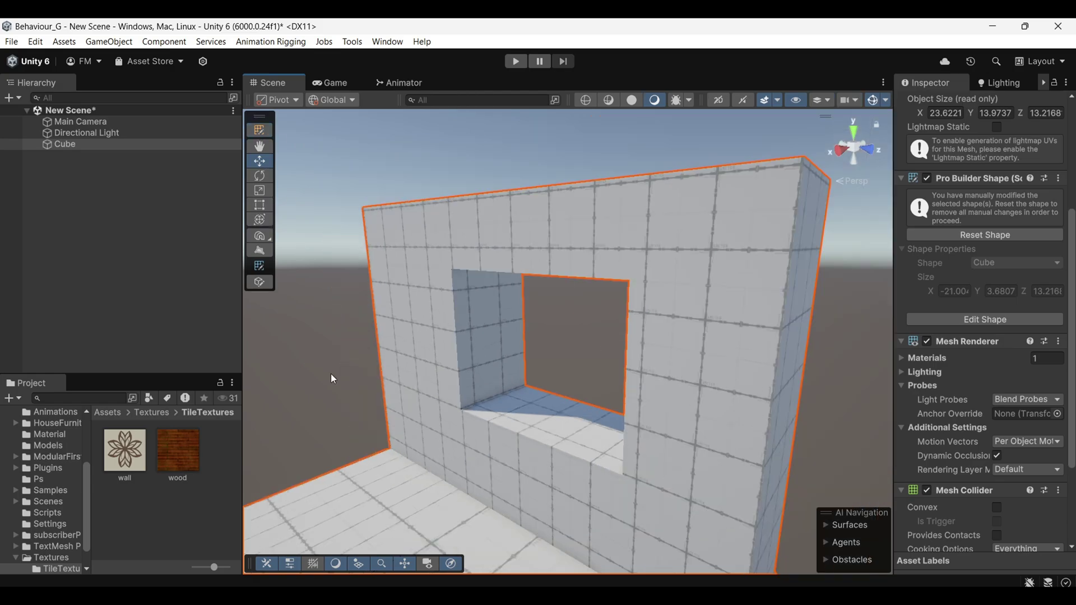
alt+drag(301, 252, 300, 320)
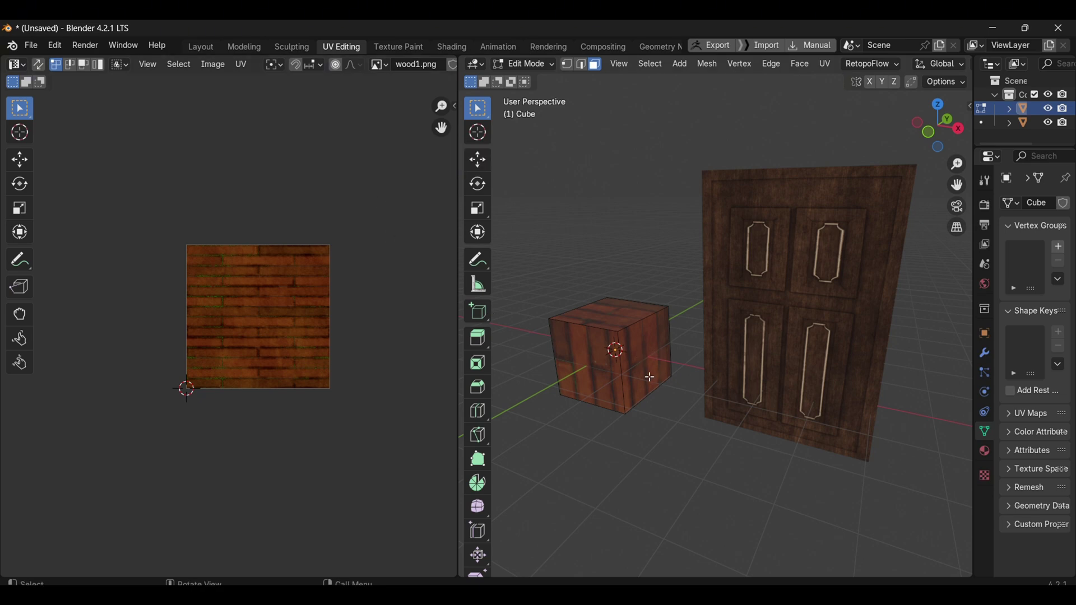
Step: Switch to Blender and scale the cube's whole UV layout up so the wood1.png texture repeats across its faces
key(a)
scroll(221, 336, up, 2)
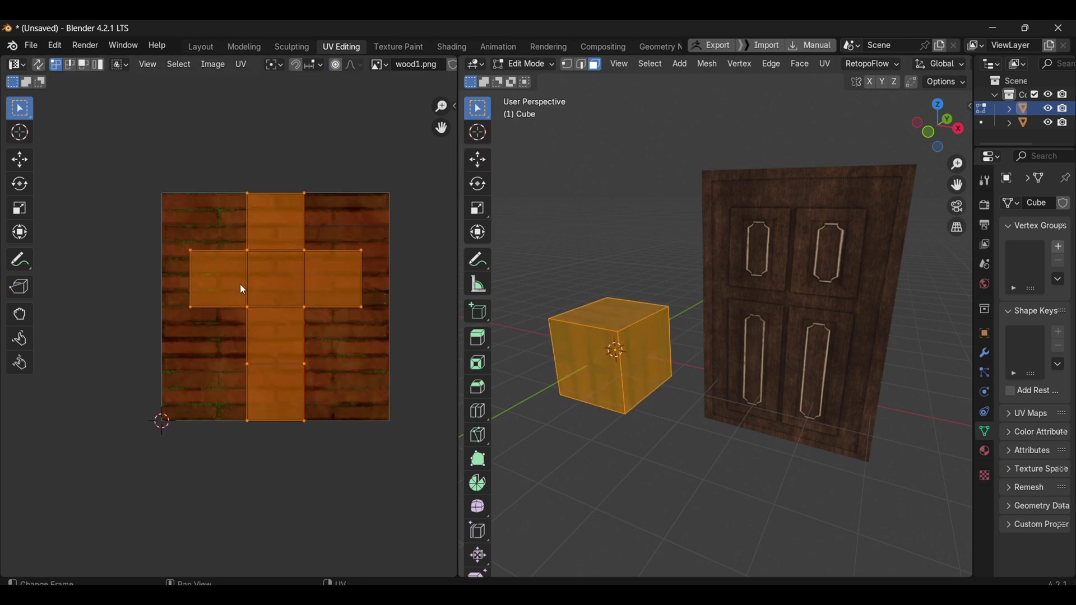
click(338, 357)
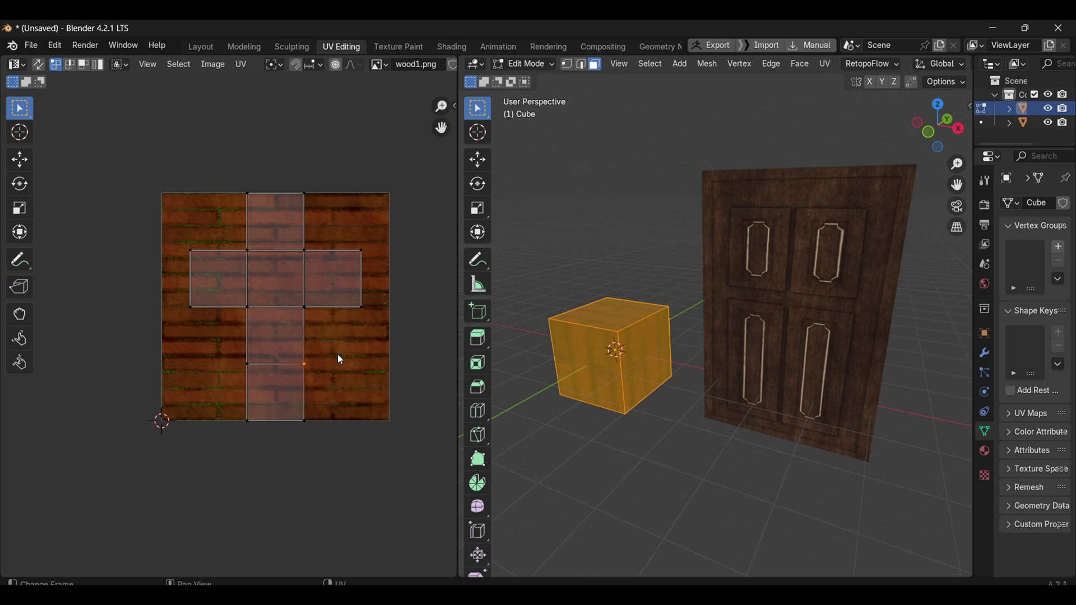
key(a)
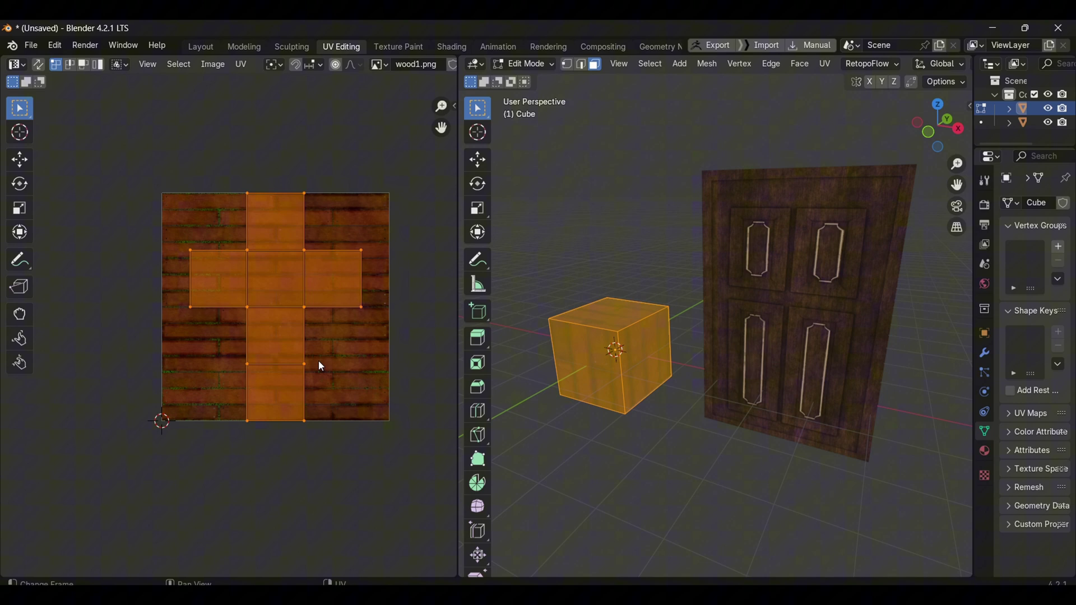
key(s)
click(405, 475)
click(685, 377)
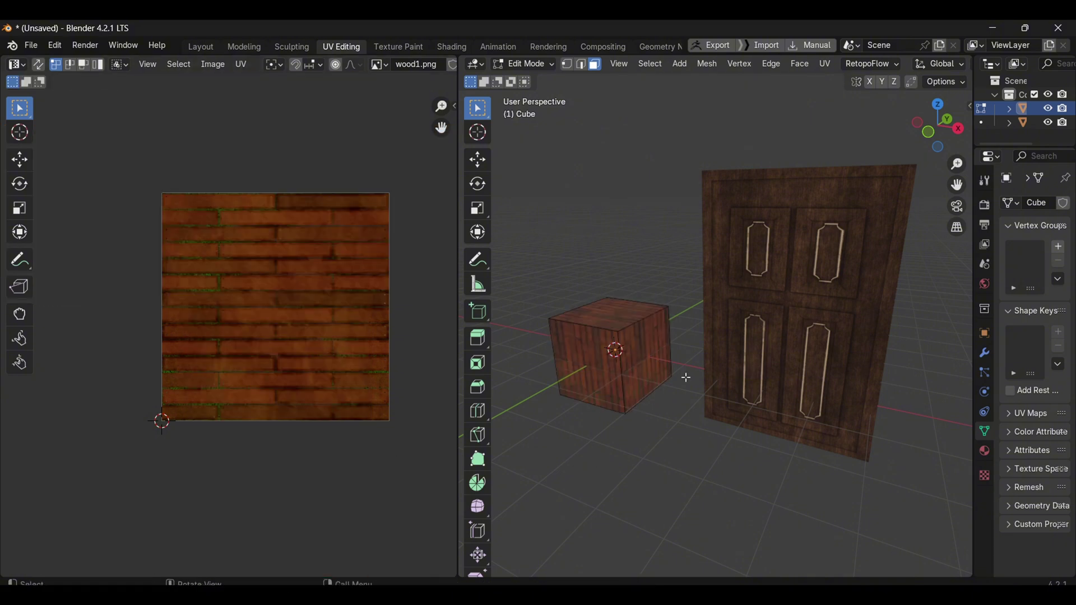
scroll(686, 377, up, 5)
middle_drag(685, 377, 765, 407)
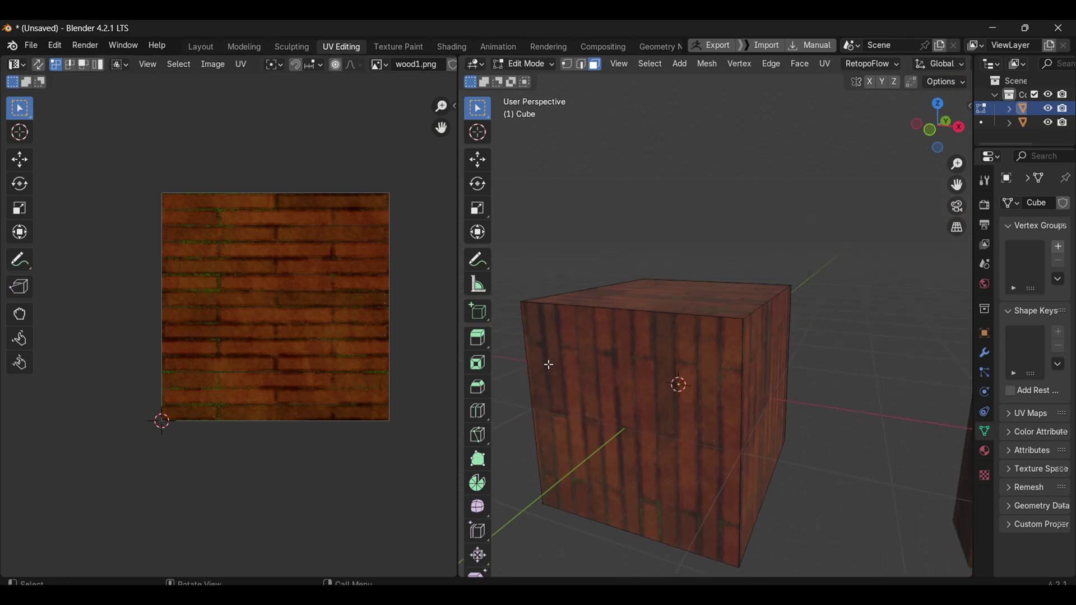
Step: Enlarge all of the cube's UVs further so the wood planks repeat more densely
key(a)
scroll(347, 391, down, 5)
key(s)
click(488, 450)
click(871, 413)
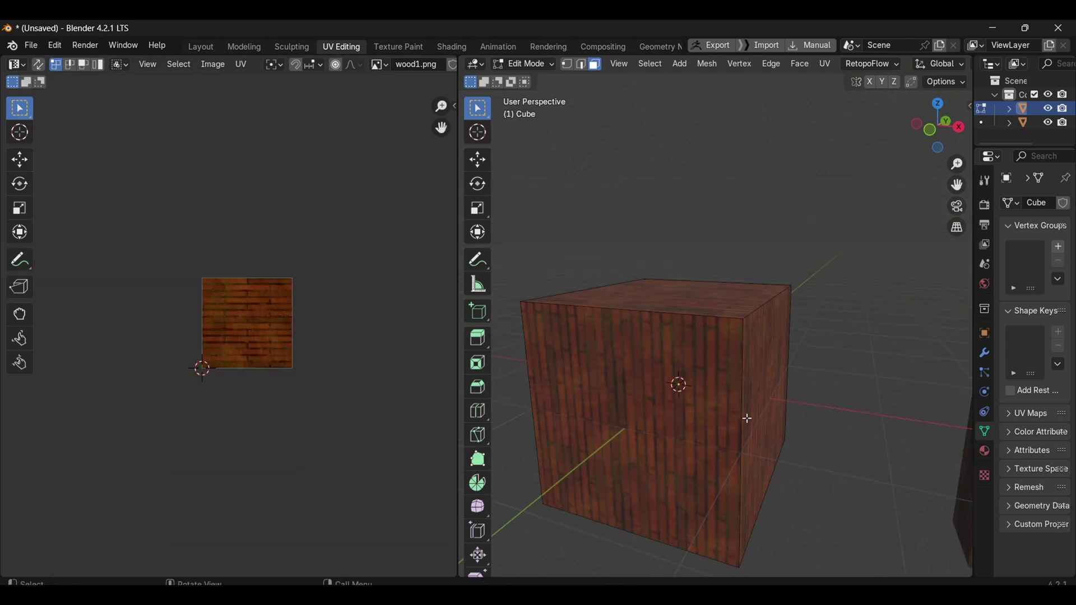
Step: Select the door's front face and display House_TextureAtlas.png behind its UVs
middle_drag(747, 419, 504, 471)
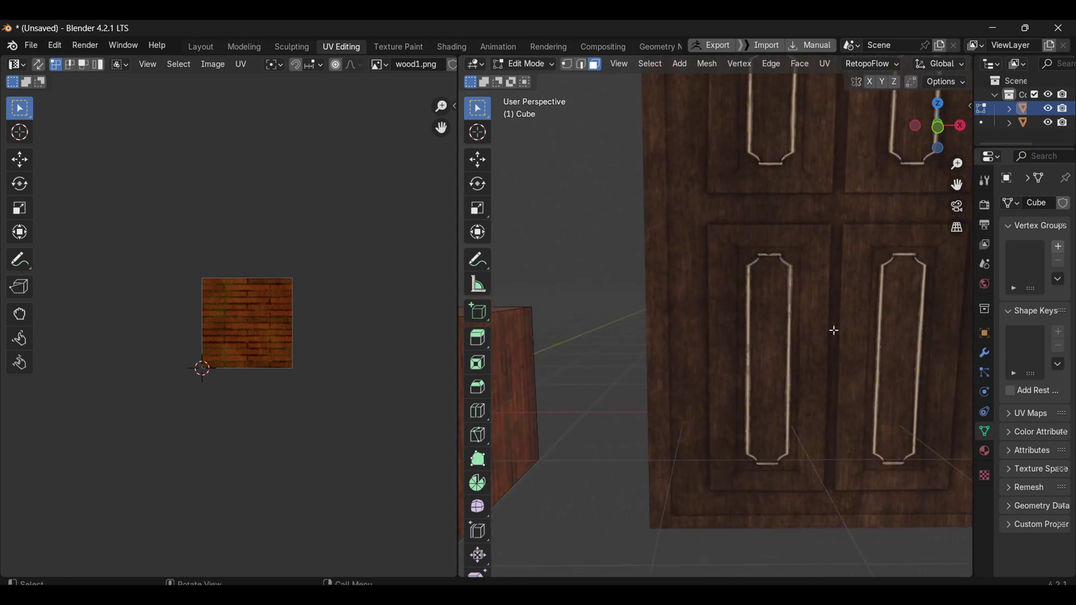
click(813, 295)
click(379, 64)
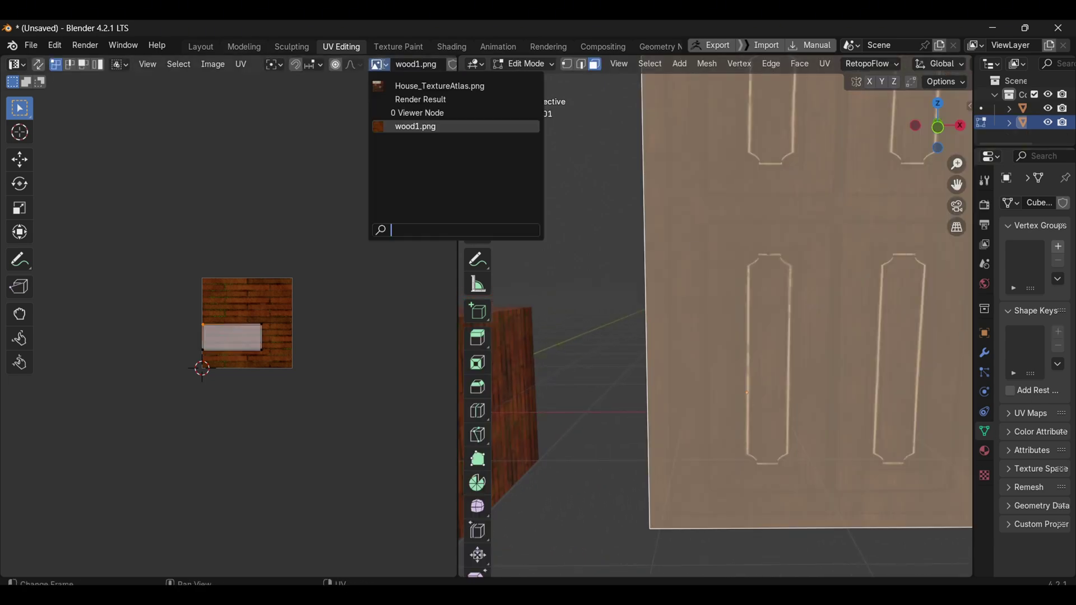
click(416, 85)
middle_drag(706, 367, 636, 389)
scroll(637, 389, down, 5)
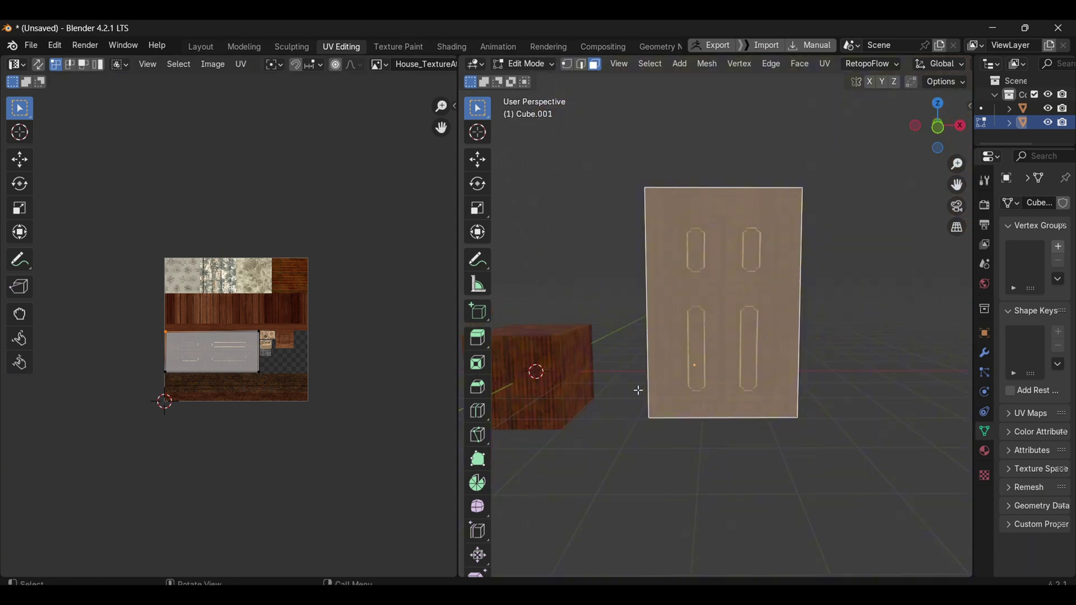
Step: Widen the UV editor and examine where the door face sits on the texture atlas
scroll(705, 335, up, 2)
click(758, 492)
click(744, 291)
scroll(149, 351, up, 3)
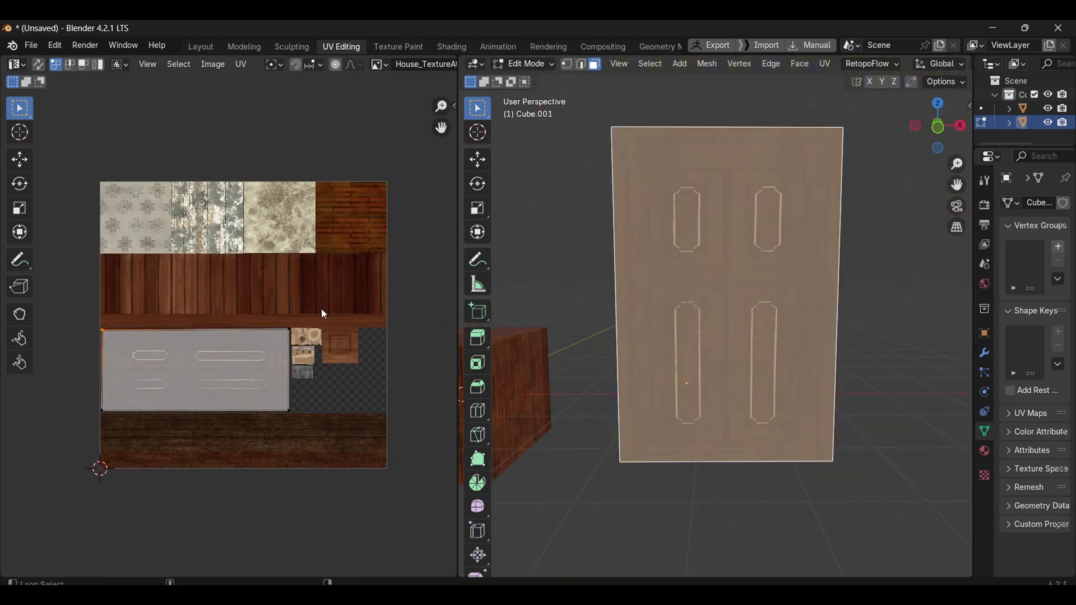
scroll(321, 399, down, 1)
scroll(399, 358, up, 4)
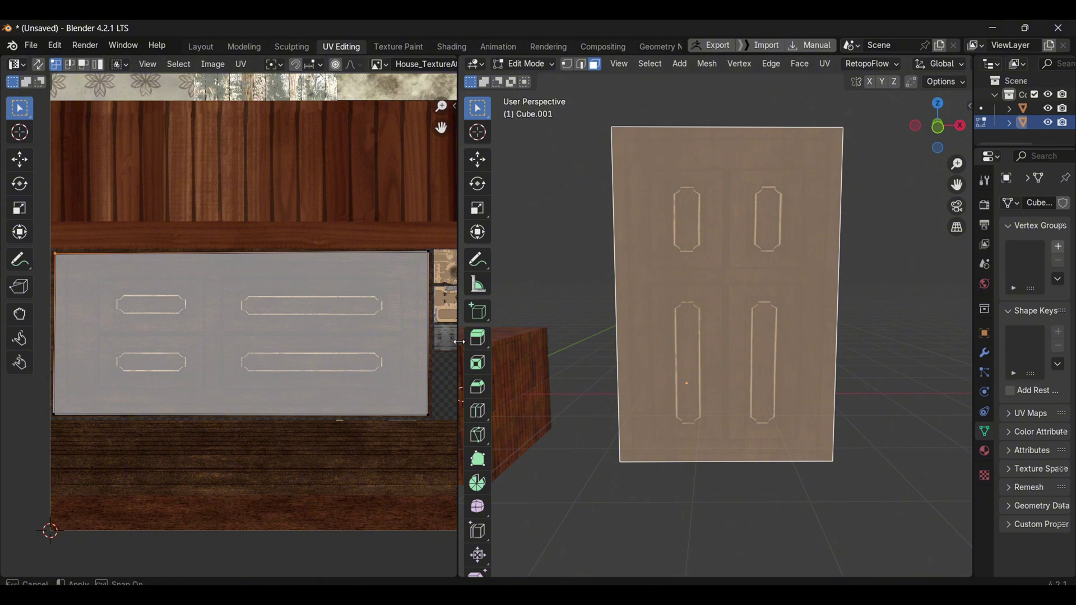
drag(458, 341, 588, 342)
scroll(411, 401, down, 1)
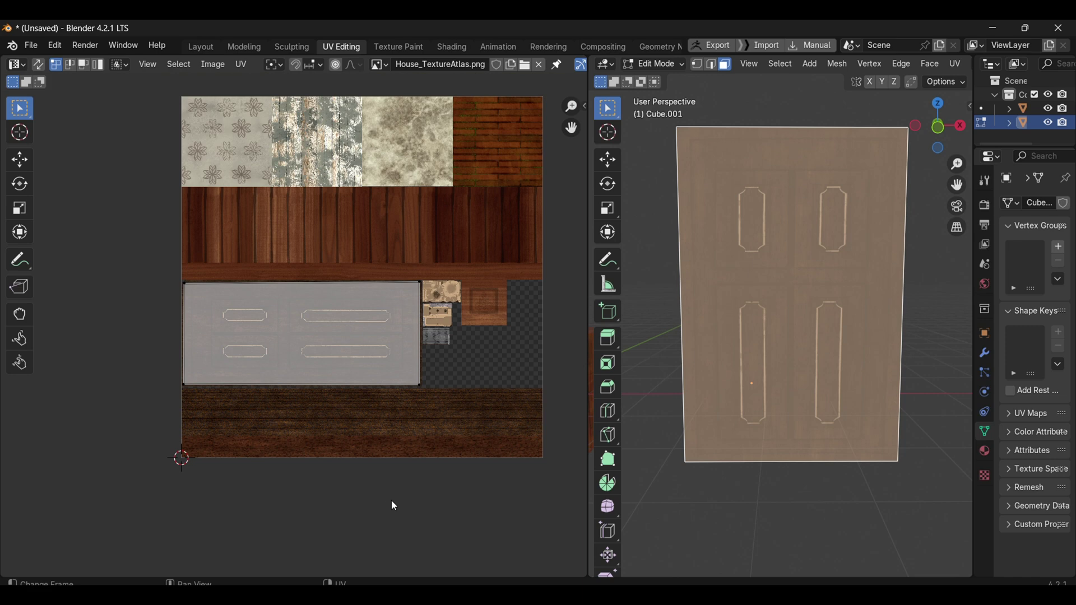
click(651, 381)
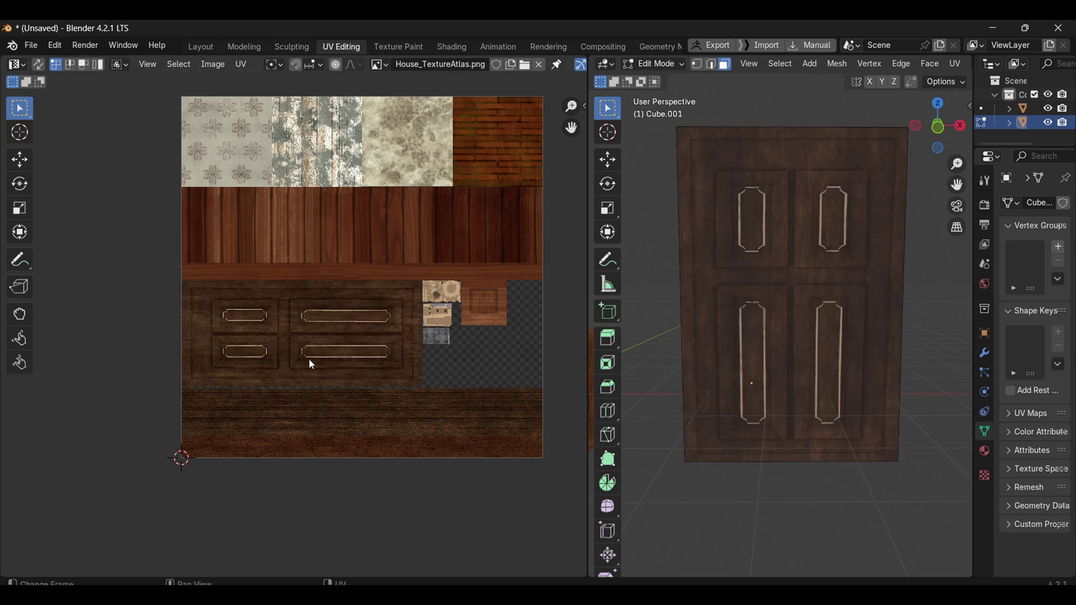
scroll(313, 332, up, 3)
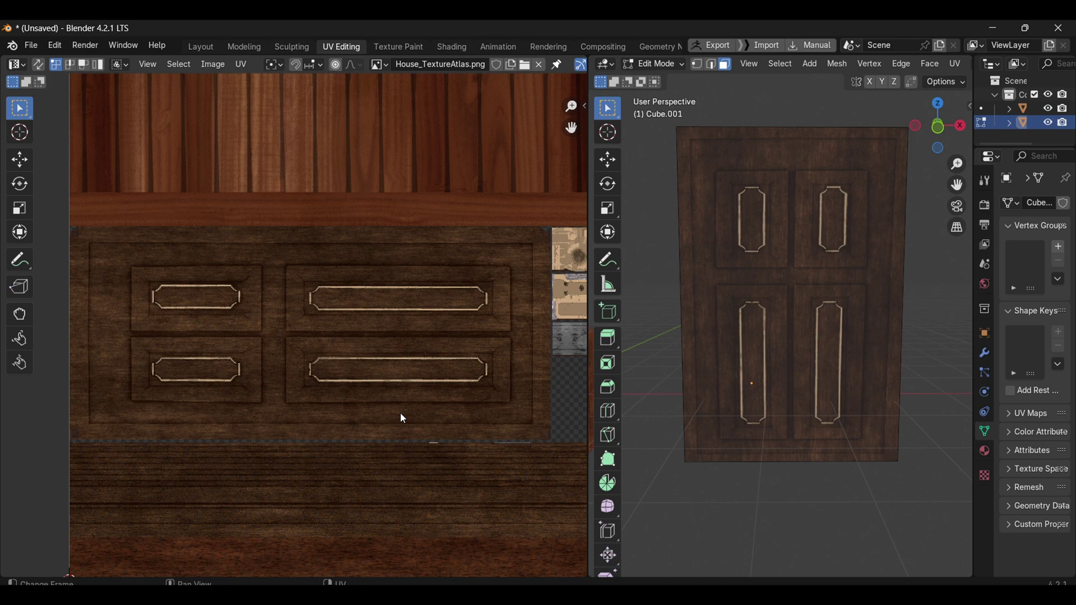
scroll(402, 418, down, 5)
Step: Try scaling the door face's UVs far beyond the bounds of the texture atlas
click(804, 354)
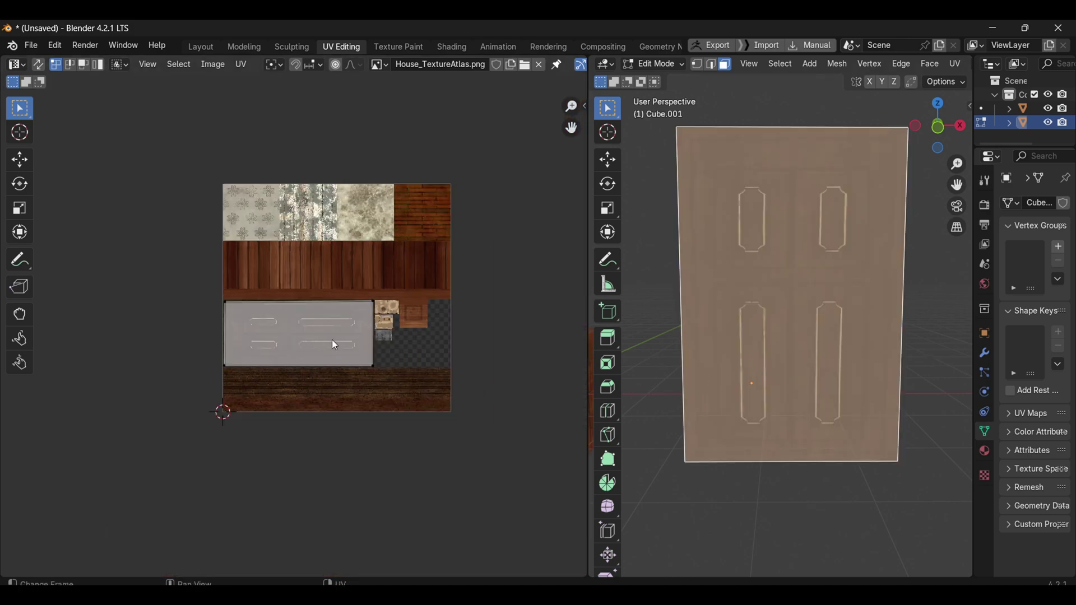
key(a)
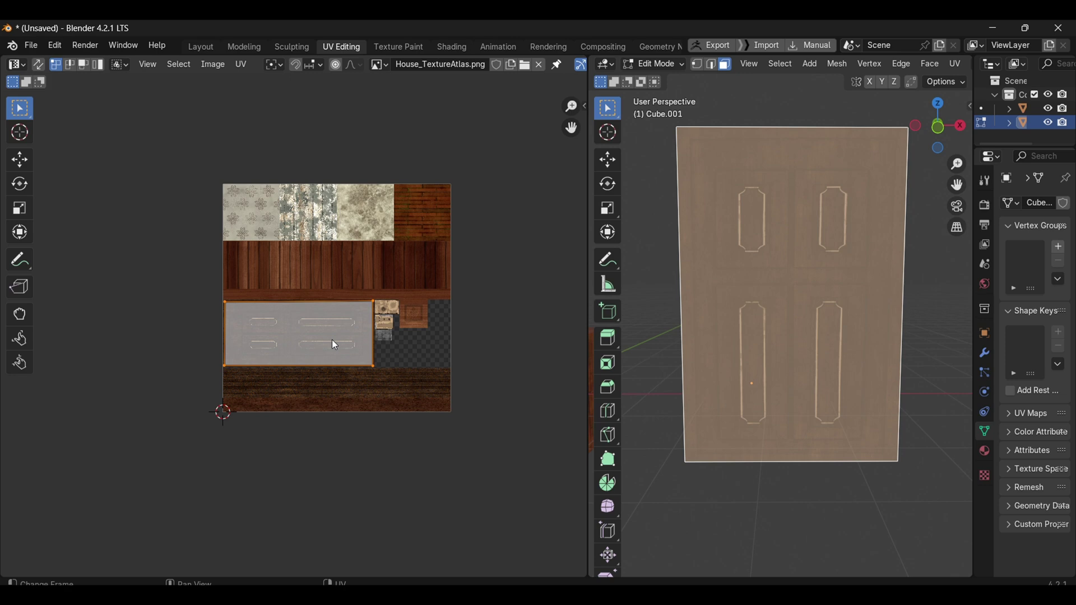
key(s)
click(430, 361)
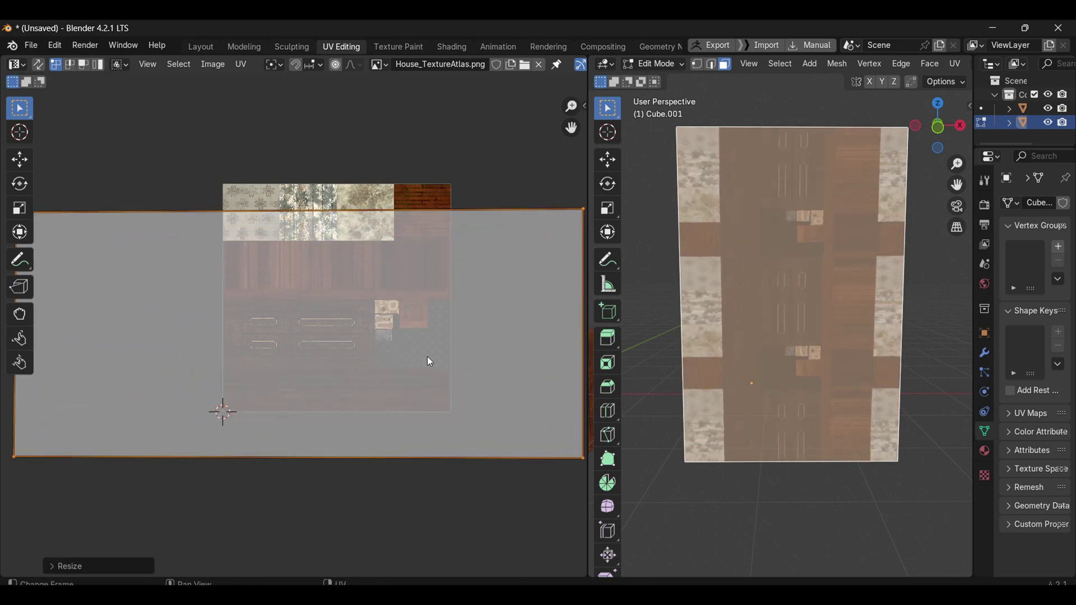
click(944, 359)
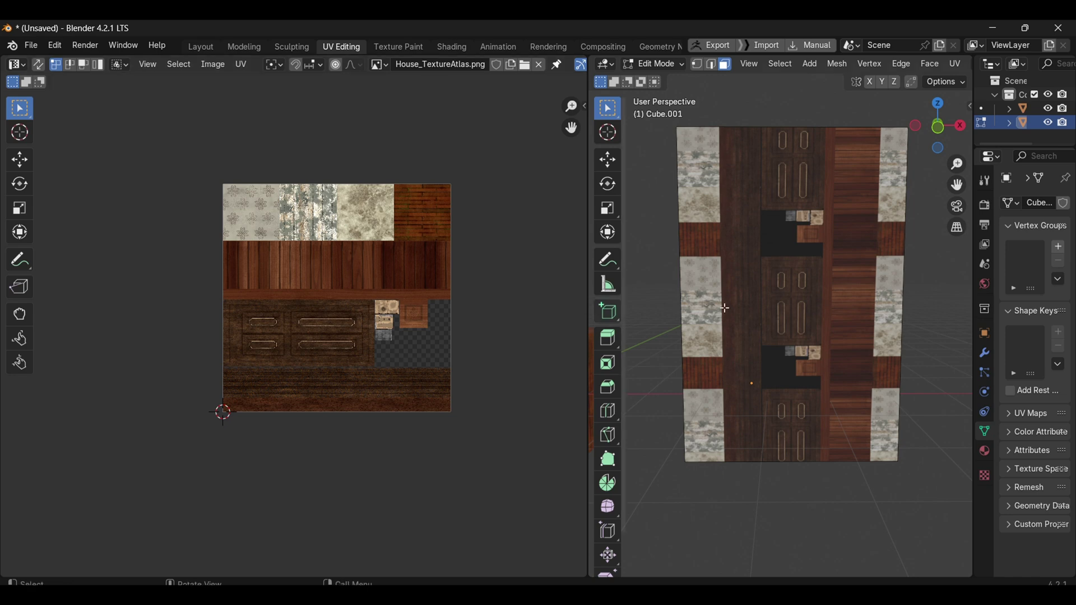
Step: Undo the enlargement of the door face's UVs
key(a)
key(ctrl+z)
click(875, 343)
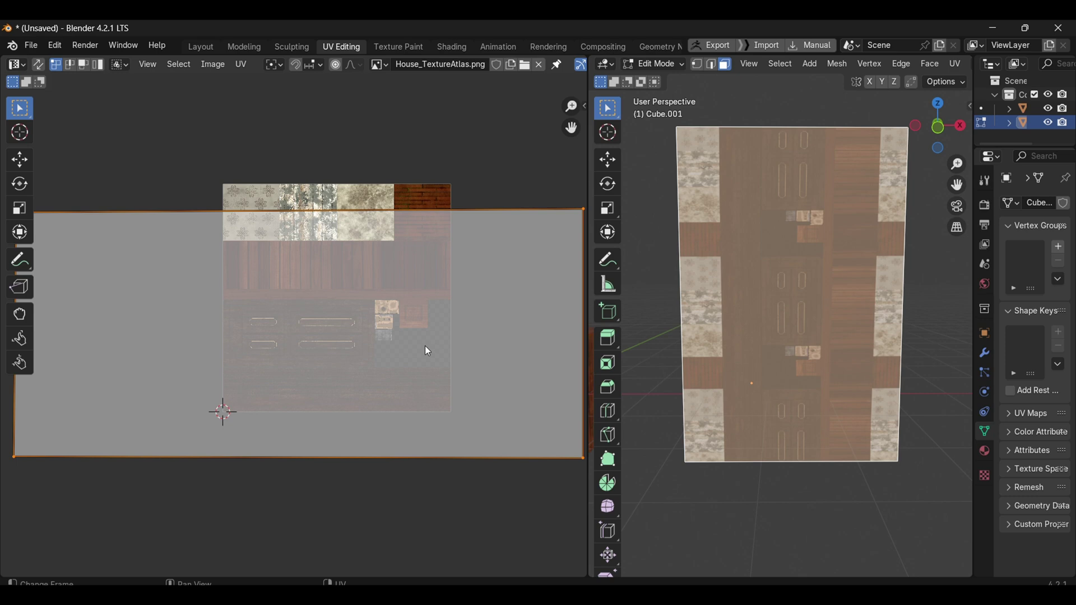
key(alt+s)
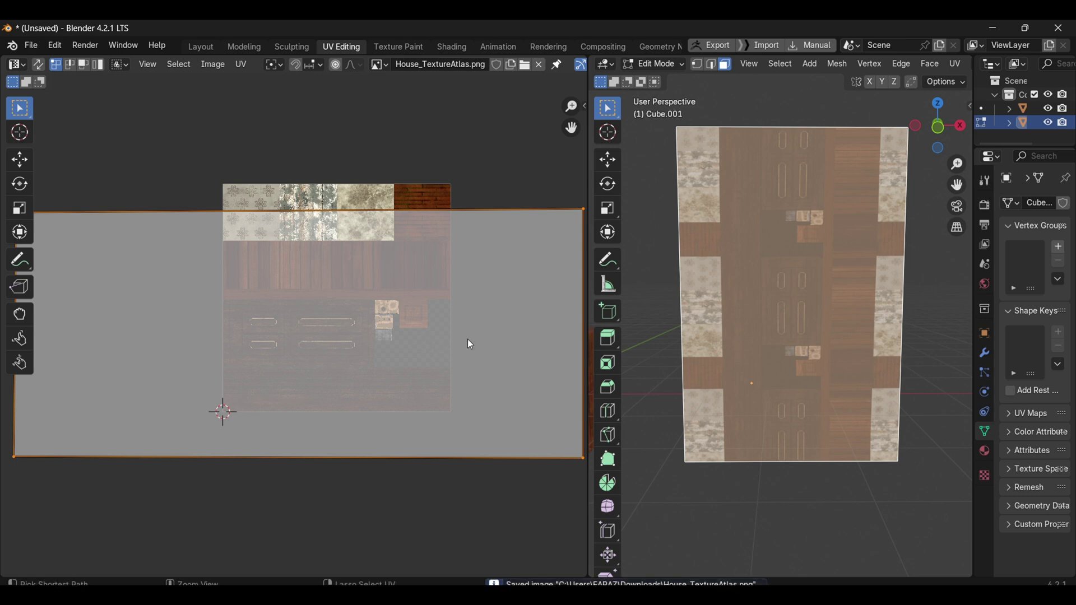
key(ctrl+z)
key(ctrl+z)
key(ctrl+z)
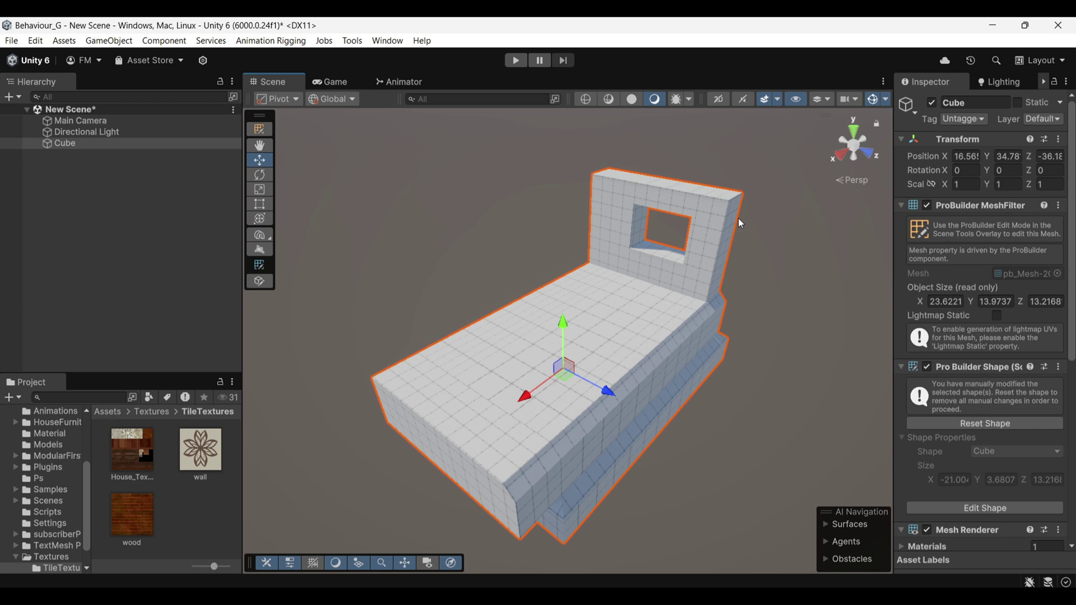
scroll(732, 278, down, 2)
scroll(729, 278, up, 6)
scroll(730, 278, down, 4)
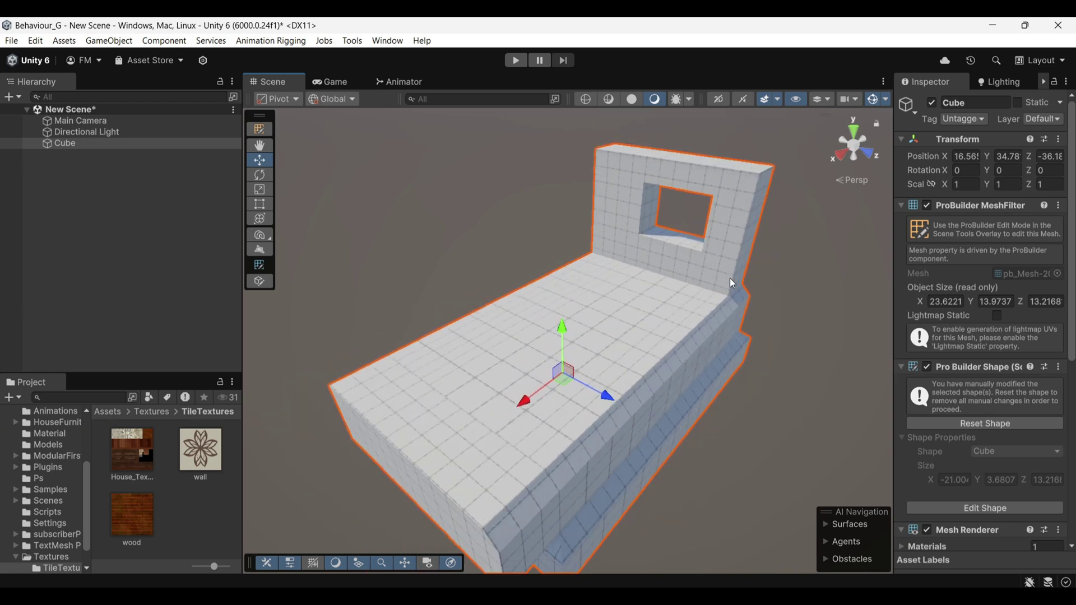
scroll(729, 278, up, 1)
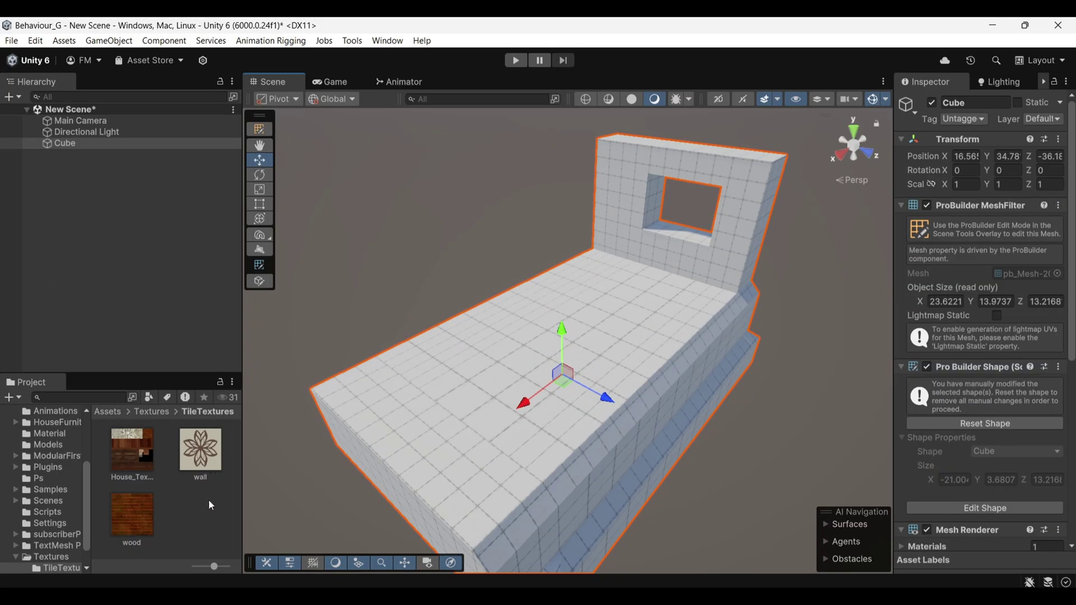
Step: Create a new material named Wall in the TileTextures folder
right_click(210, 508)
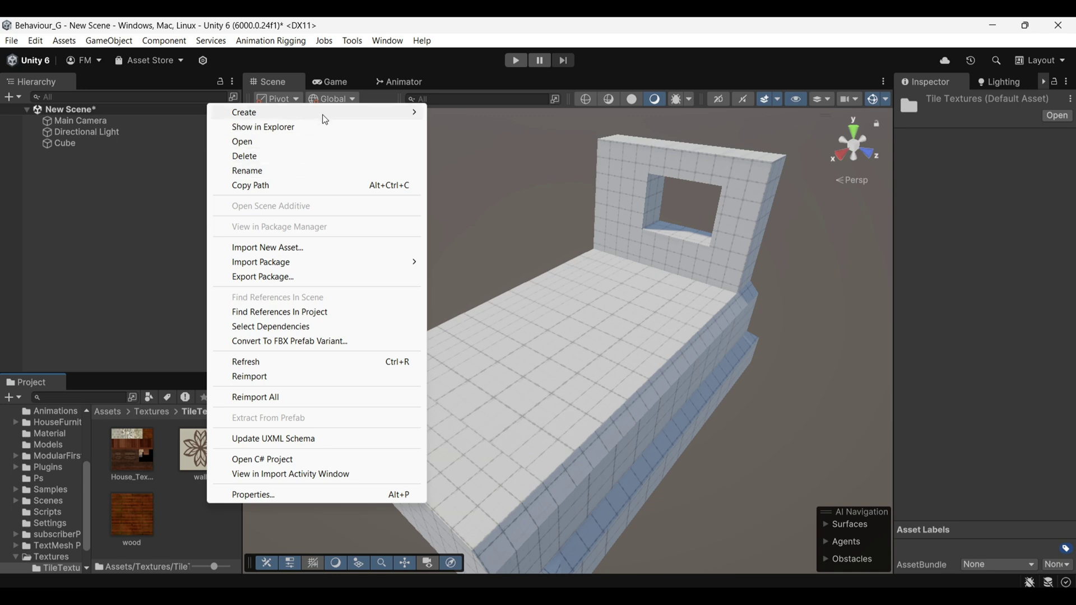
mouse_move(322, 114)
click(502, 126)
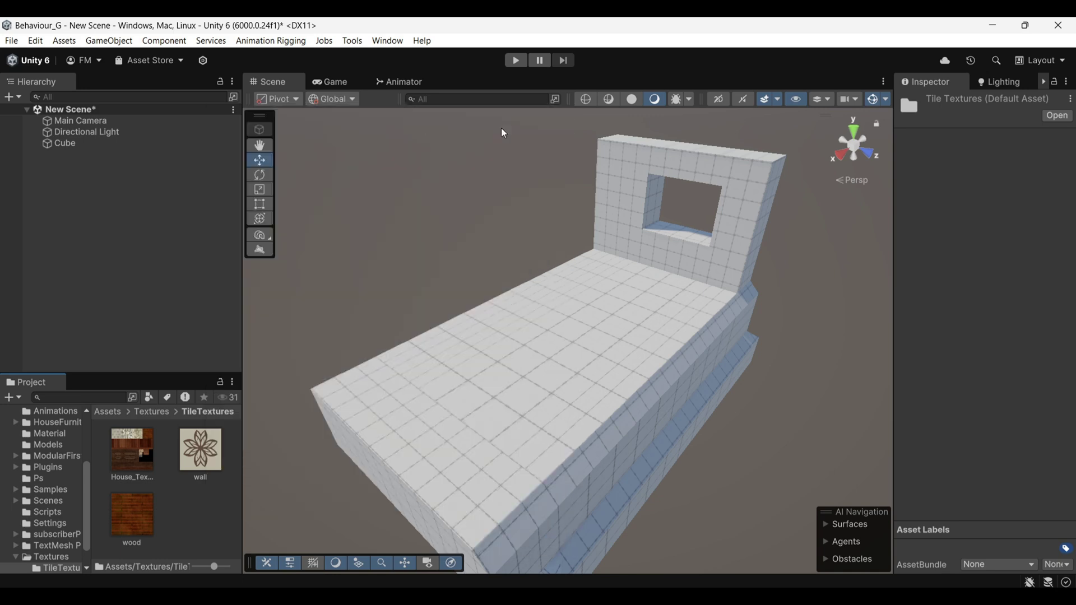
key(BackSpace)
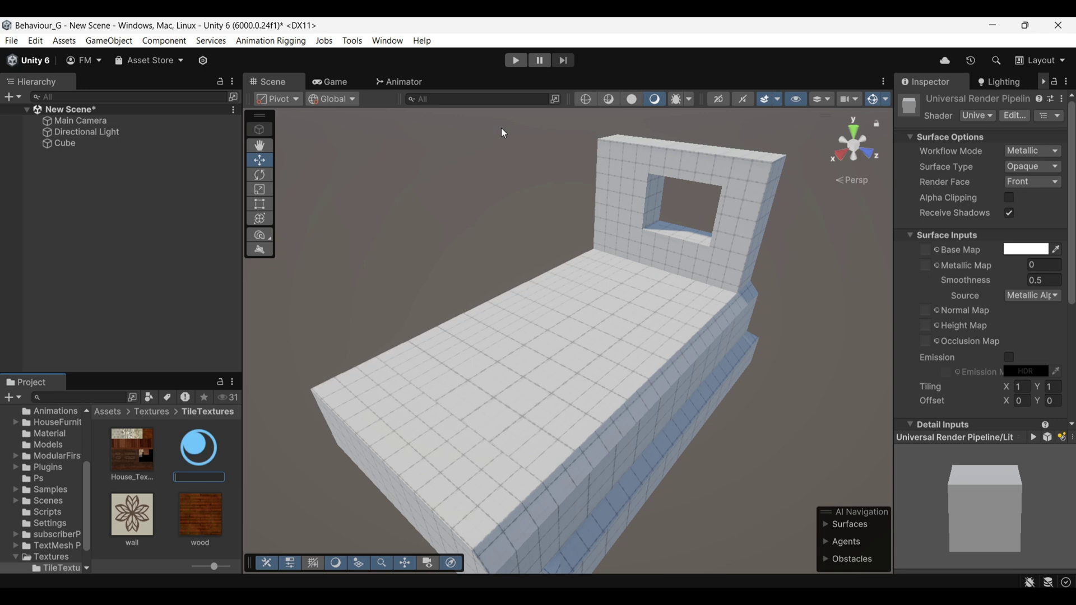
text(Wall)
key(Return)
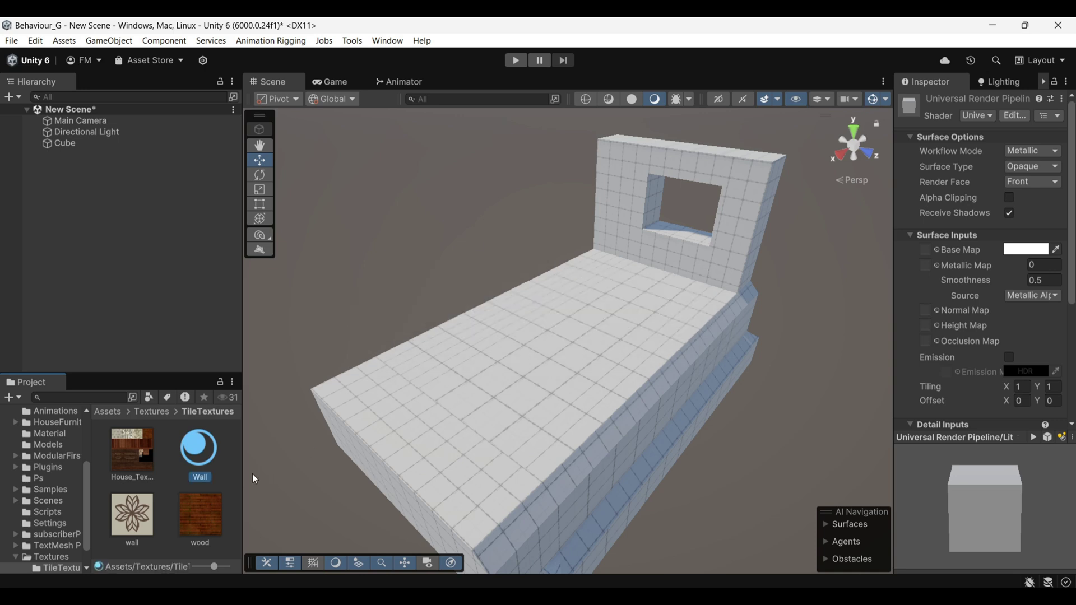
Step: Assign the wall texture as the Wall material's base map and set its smoothness to 0
drag(891, 308, 833, 307)
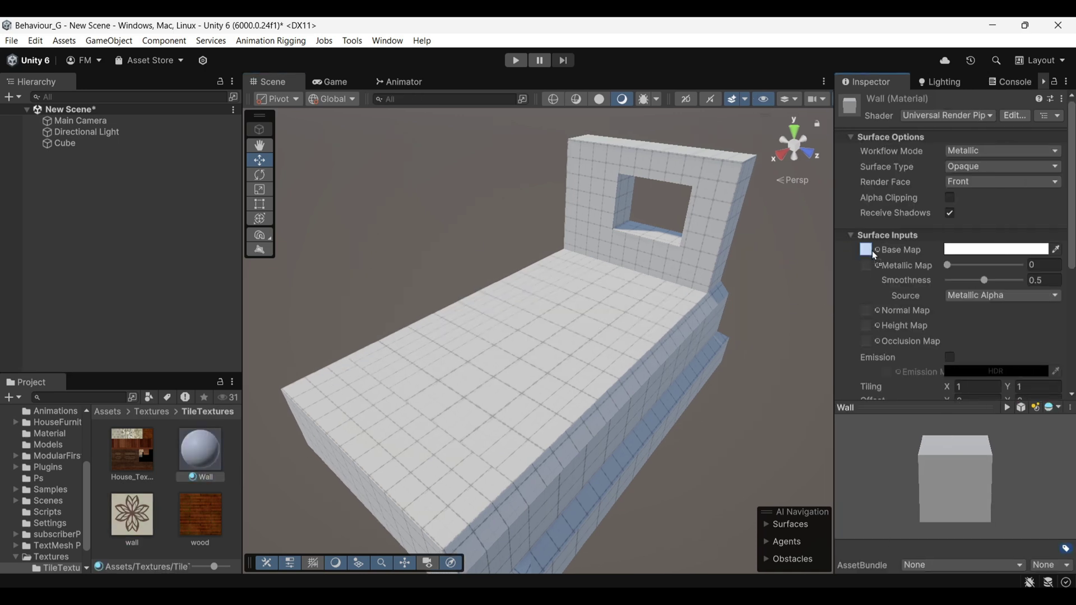
drag(874, 255, 870, 251)
drag(984, 280, 795, 306)
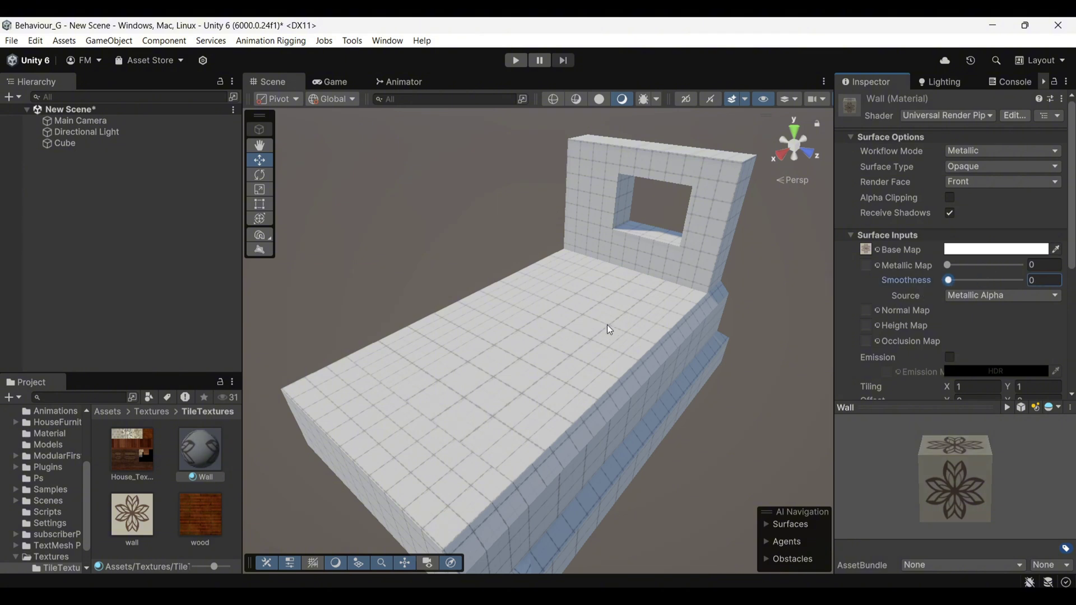
Step: Open the ProBuilder Material Editor, assign the Wall material to palette slot 1, and move the editor clear of the mesh
click(352, 40)
mouse_move(399, 58)
mouse_move(542, 58)
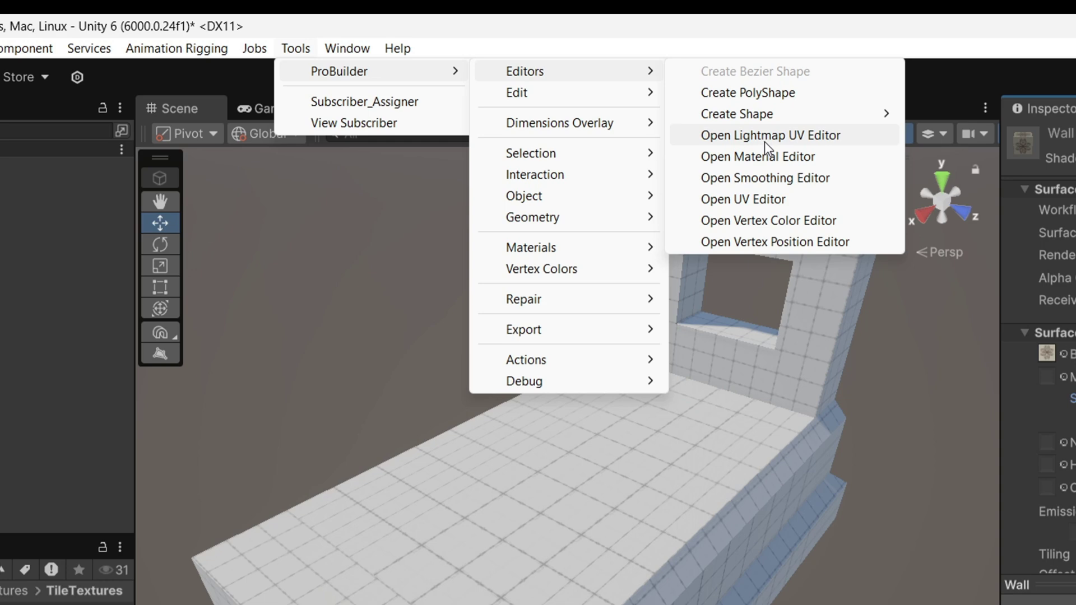
click(786, 158)
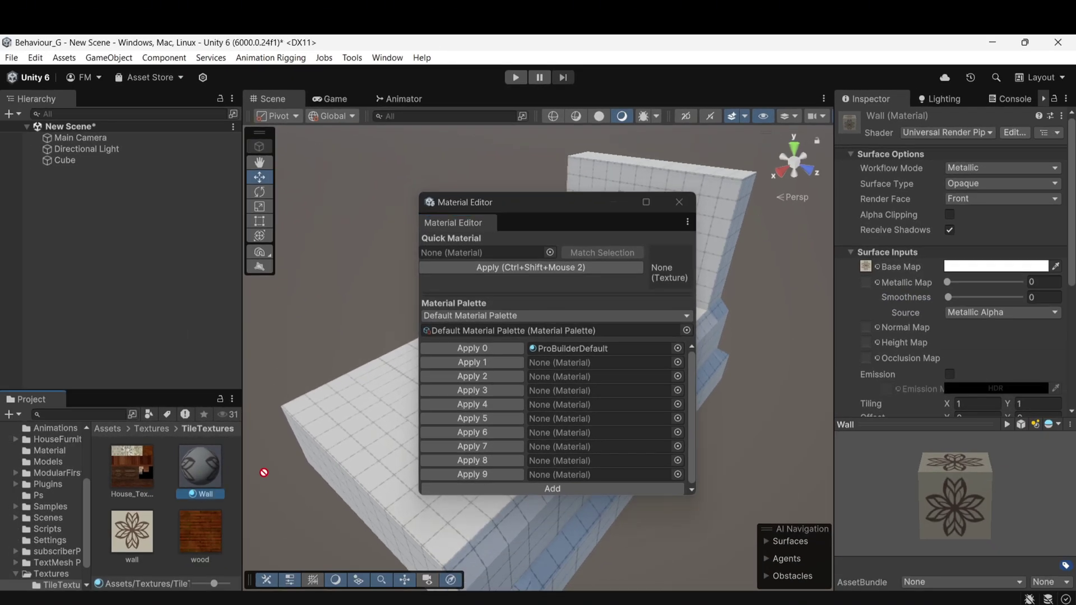
drag(264, 473, 571, 362)
drag(567, 211, 197, 177)
Step: Apply the Wall material to the face beside the window opening near the wall's outer edge and to the face directly below it
scroll(665, 187, up, 3)
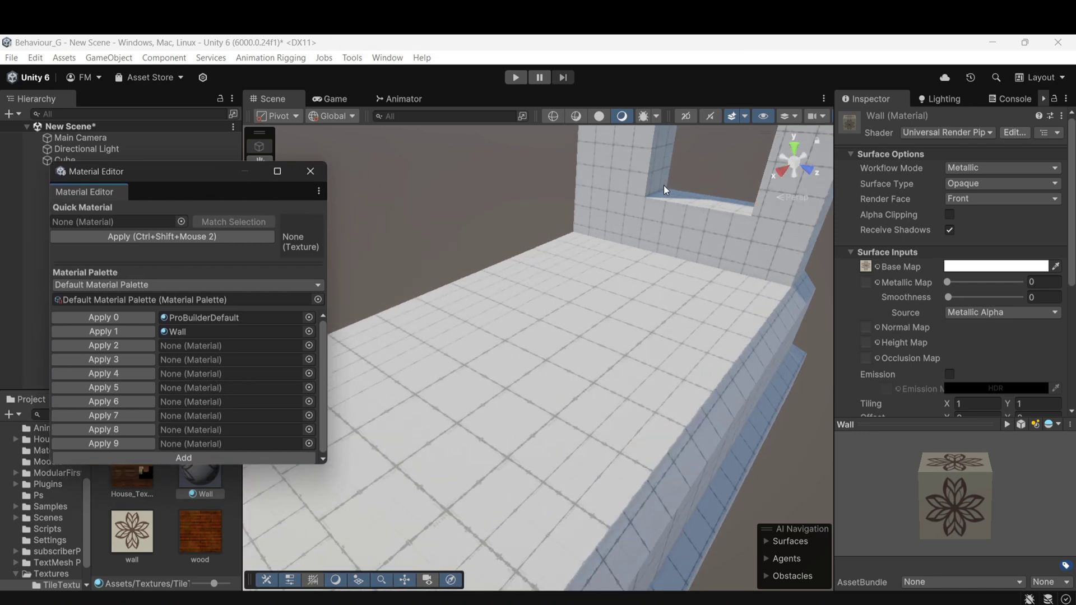
middle_drag(701, 208, 600, 360)
alt+drag(600, 360, 663, 308)
middle_drag(663, 309, 651, 355)
scroll(651, 355, up, 3)
click(680, 424)
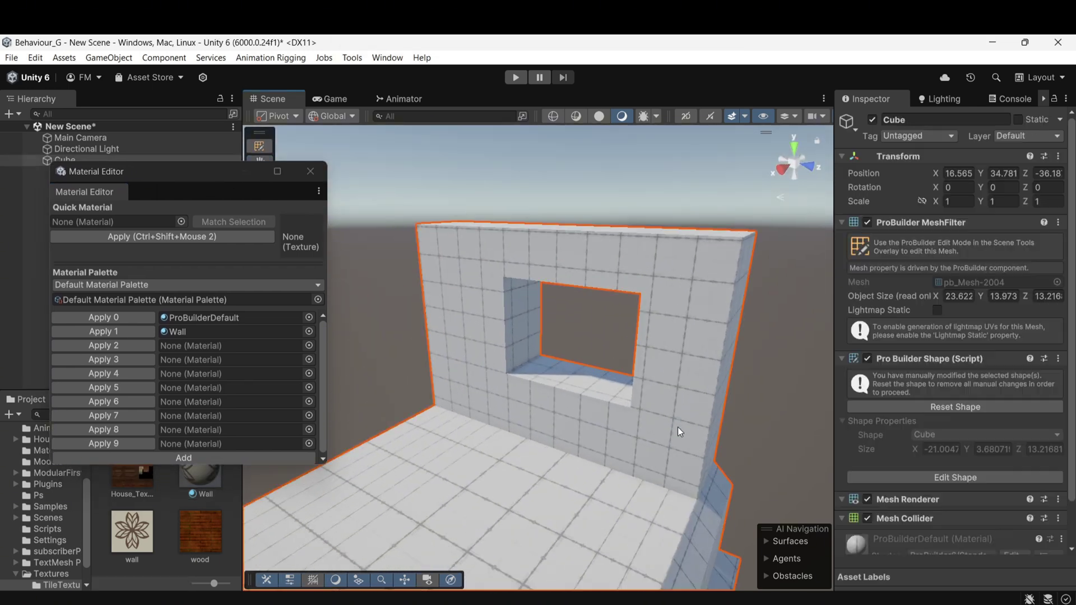
click(265, 147)
key(3)
click(676, 325)
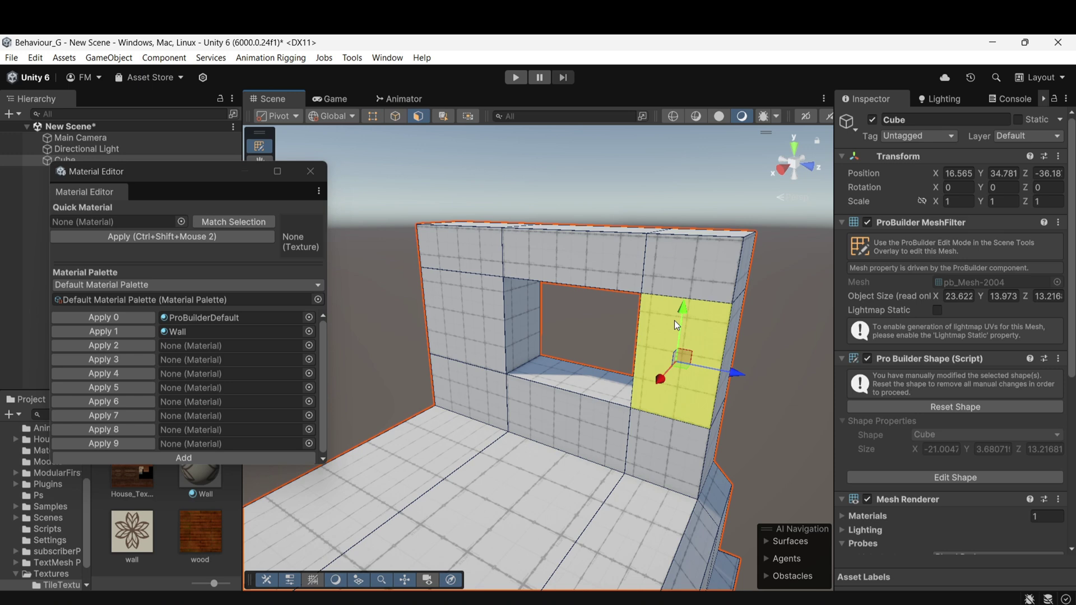
click(104, 331)
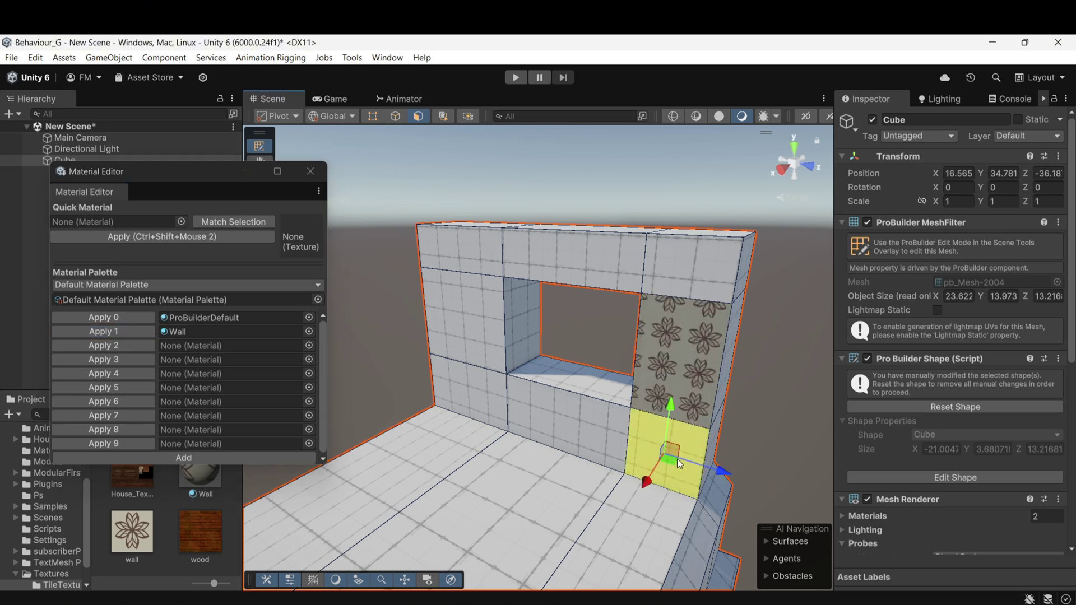
click(104, 335)
Step: Select the remaining plain faces on the front of the wall around the window and apply the Wall material to them
click(695, 252)
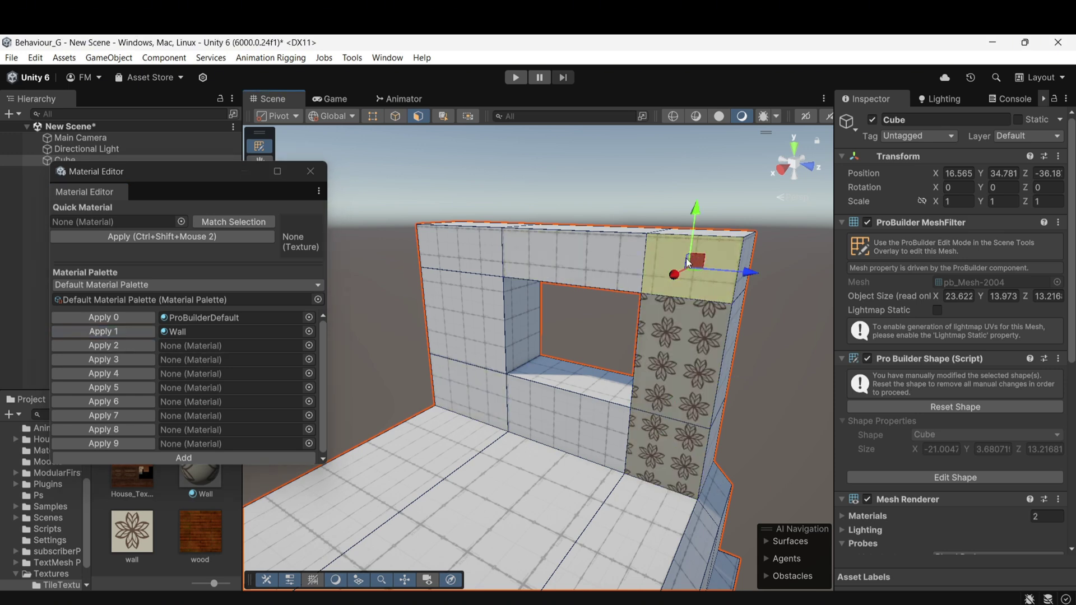
shift+click(573, 261)
shift+click(469, 264)
shift+click(465, 314)
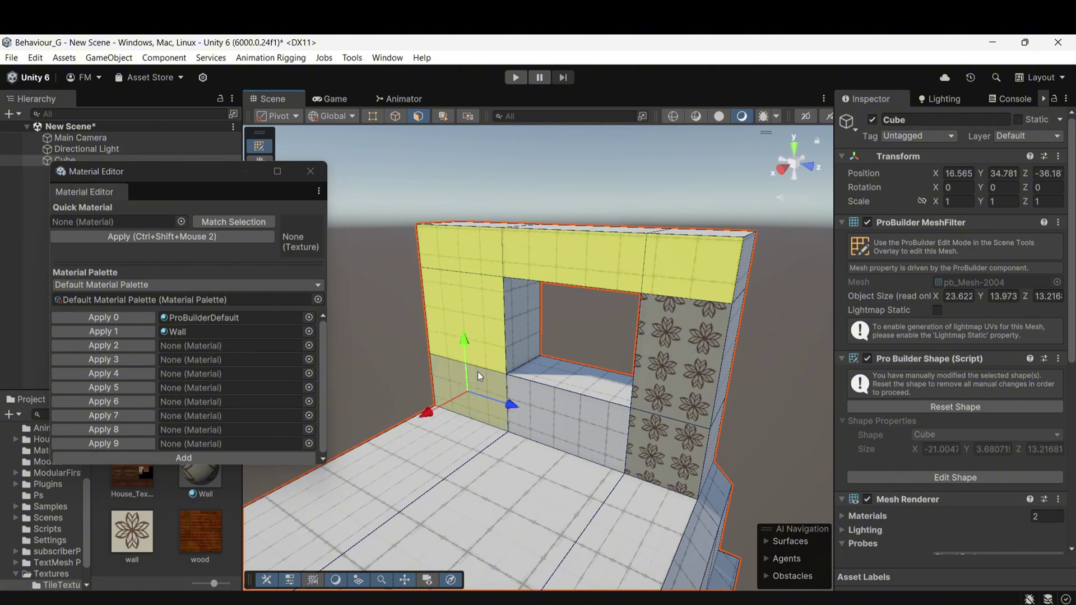
shift+click(477, 372)
shift+click(566, 426)
click(103, 332)
Step: Open the UV Editor for the patterned face beside the window and move it clear of that face
click(700, 382)
alt+drag(701, 382, 692, 274)
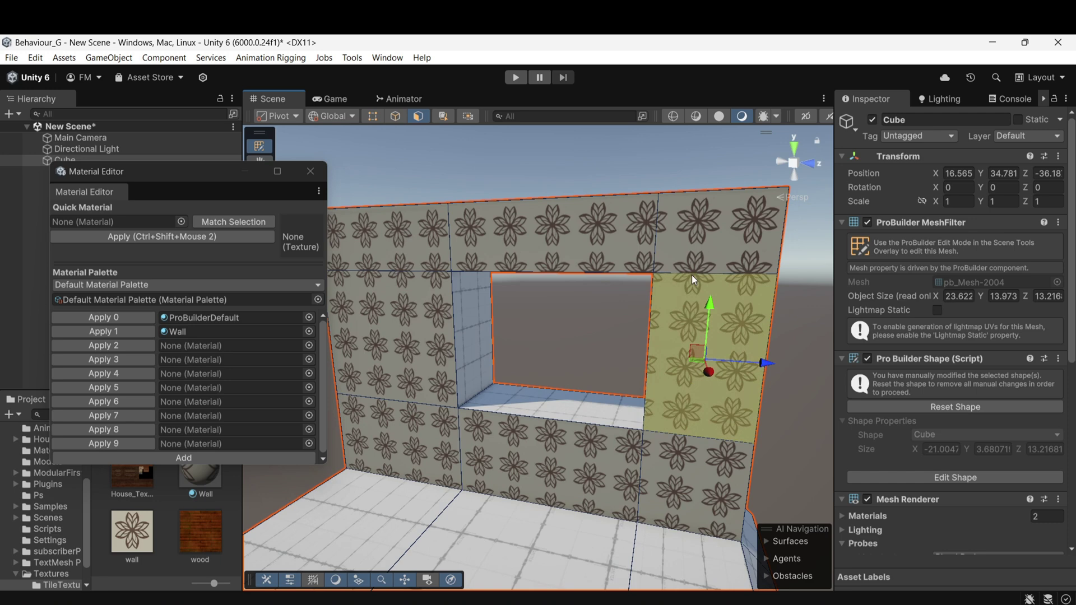
click(353, 58)
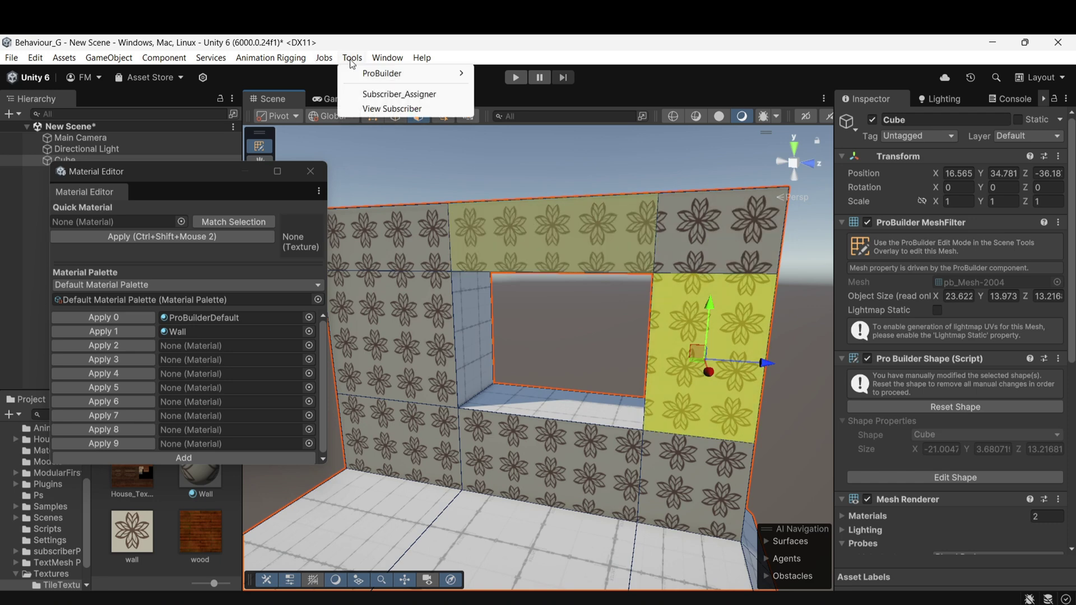
mouse_move(377, 73)
mouse_move(500, 74)
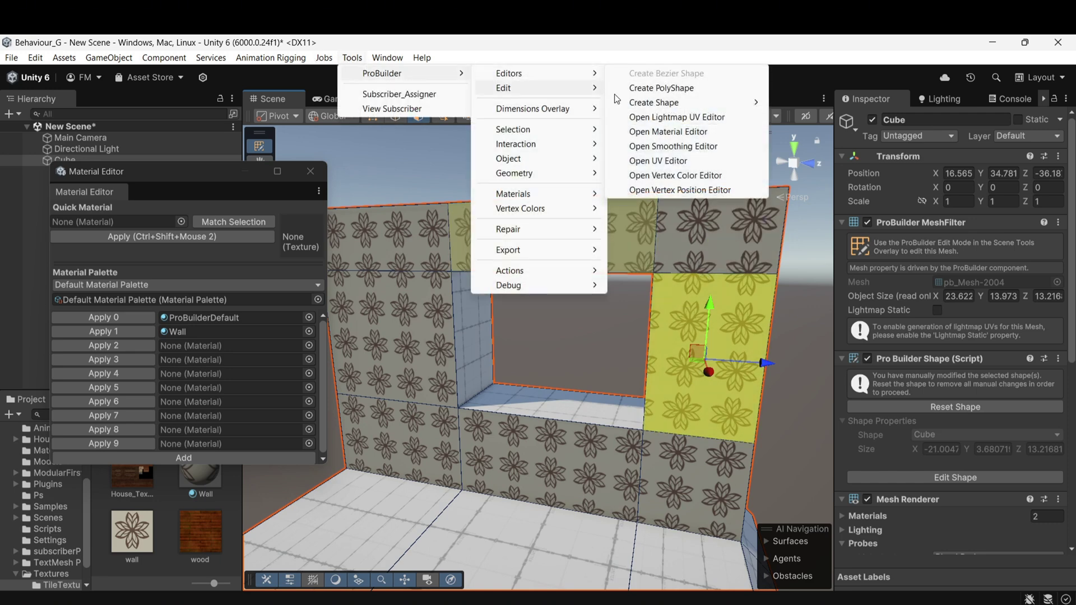
click(691, 162)
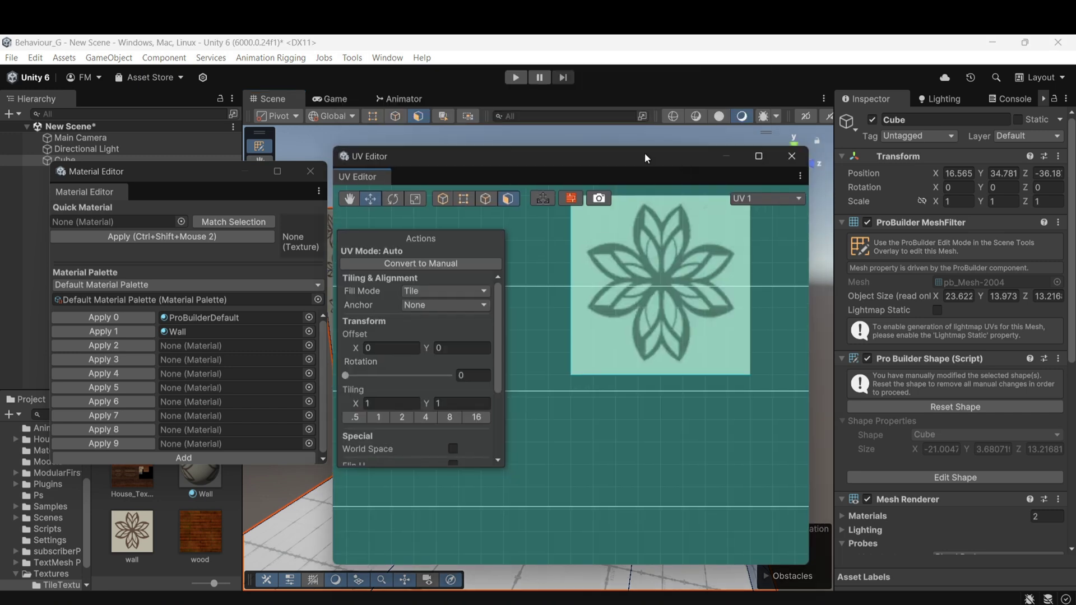
drag(644, 156, 332, 157)
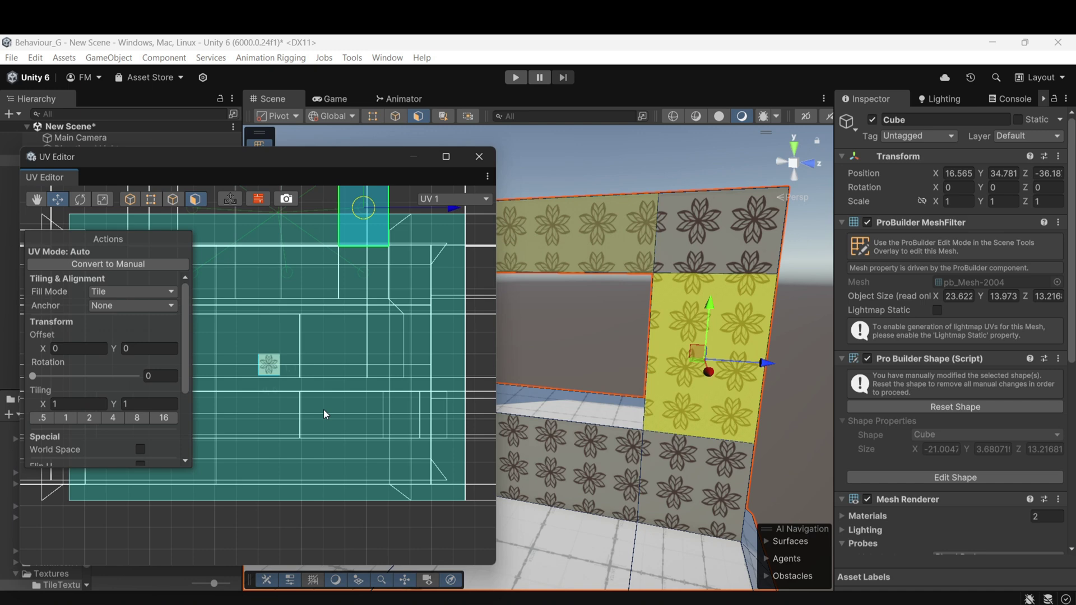
middle_drag(341, 288, 414, 298)
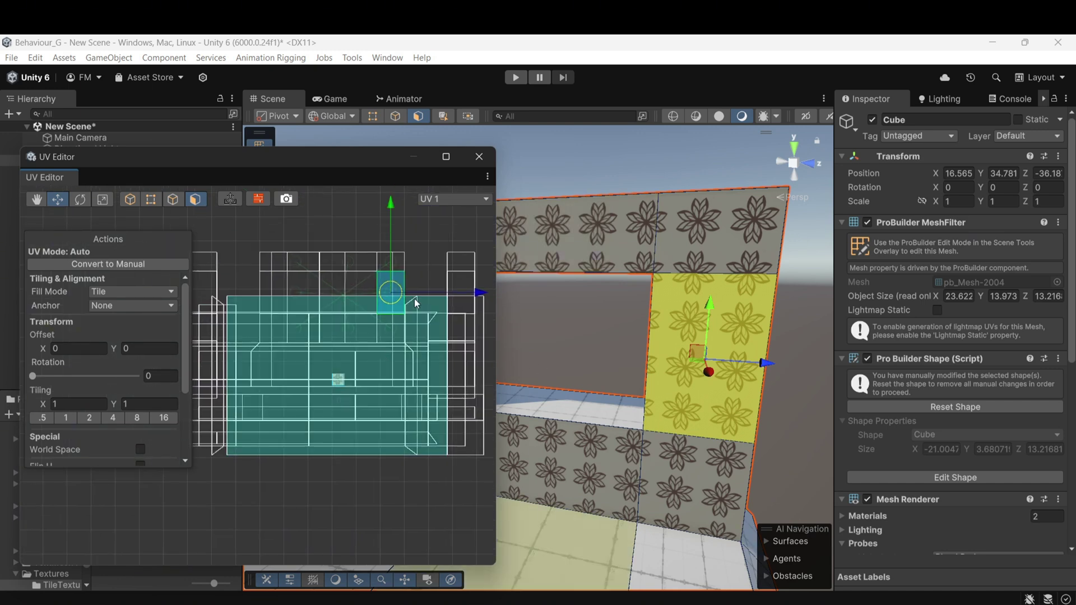
click(692, 492)
click(697, 356)
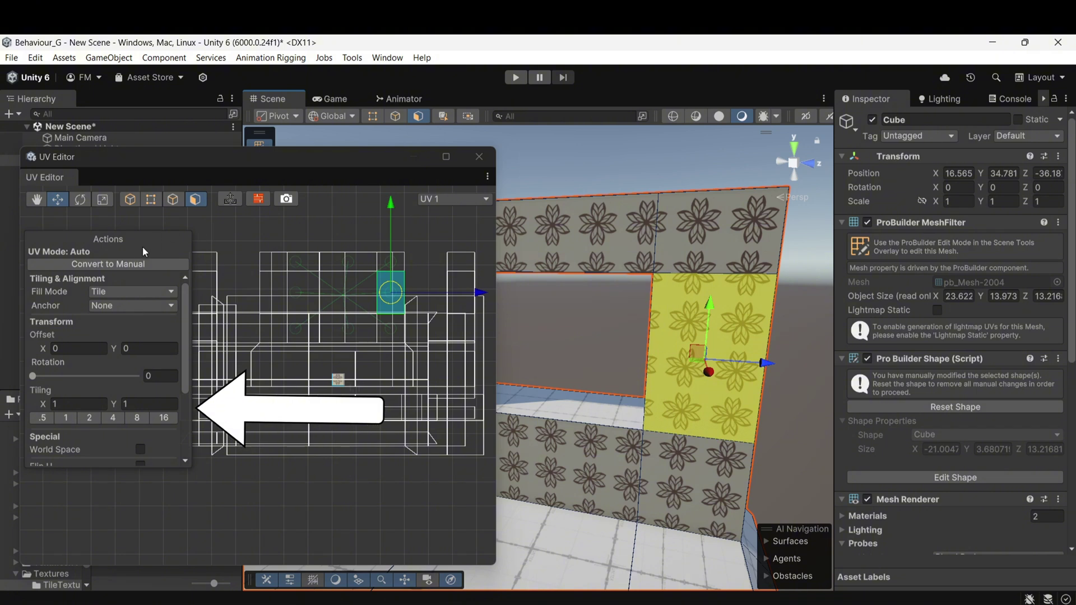
mouse_move(142, 247)
mouse_down()
mouse_move(180, 237)
mouse_move(143, 253)
mouse_up()
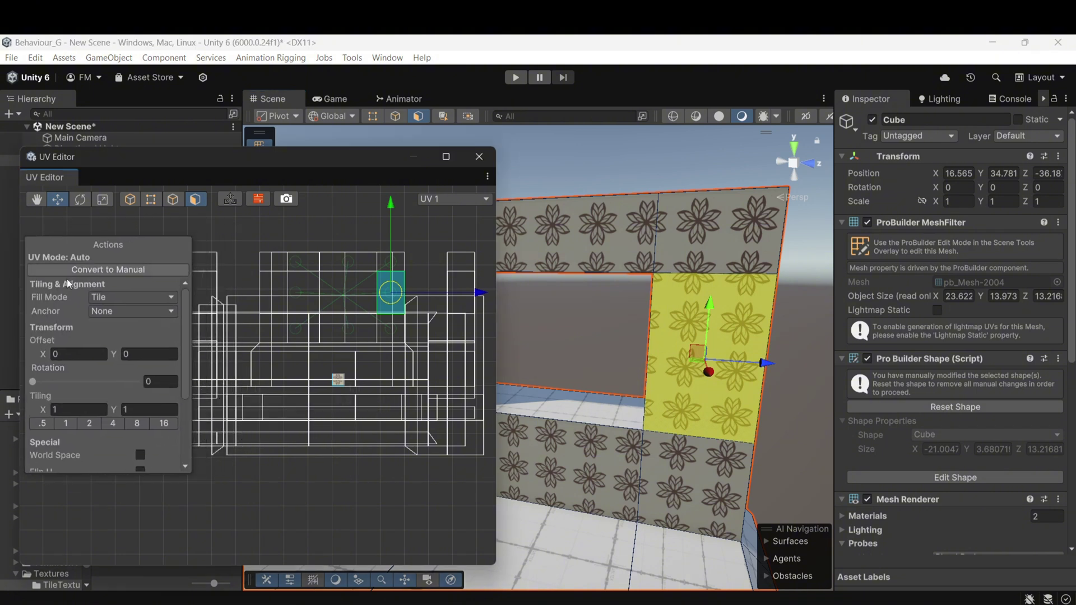
Step: Set the wall pattern's UV tiling to 2 on both axes and its rotation to 45
scroll(106, 325, down, 3)
click(141, 355)
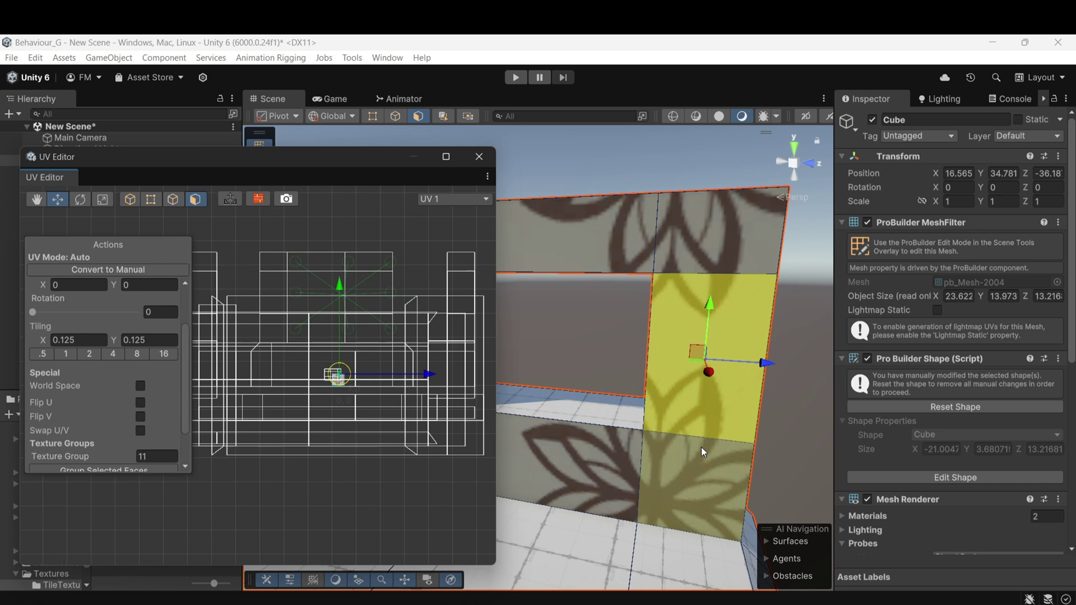
click(42, 355)
scroll(686, 319, down, 8)
right_drag(687, 319, 669, 390)
alt+drag(670, 390, 565, 375)
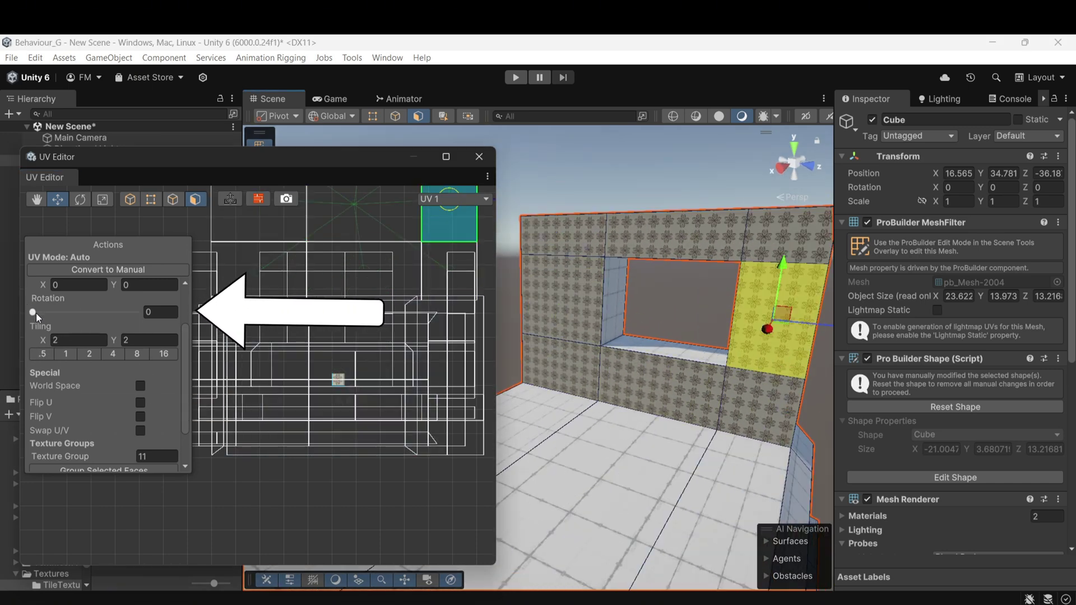
drag(36, 314, 46, 315)
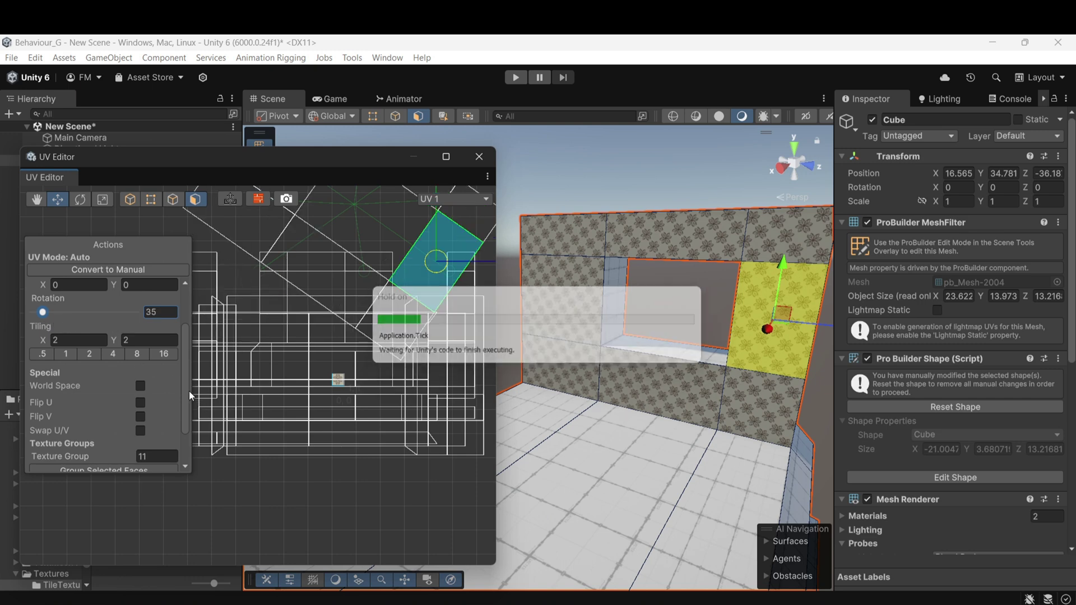
drag(186, 368, 186, 363)
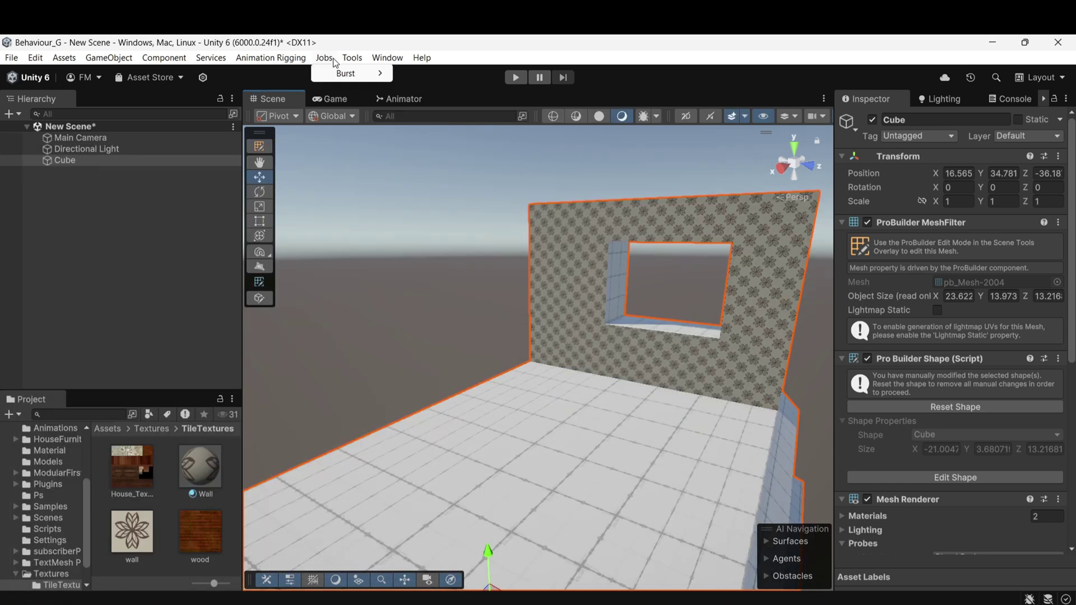
Step: Assign M as the shortcut for ProBuilder's Open Material Editor command and open the editor with it
click(351, 58)
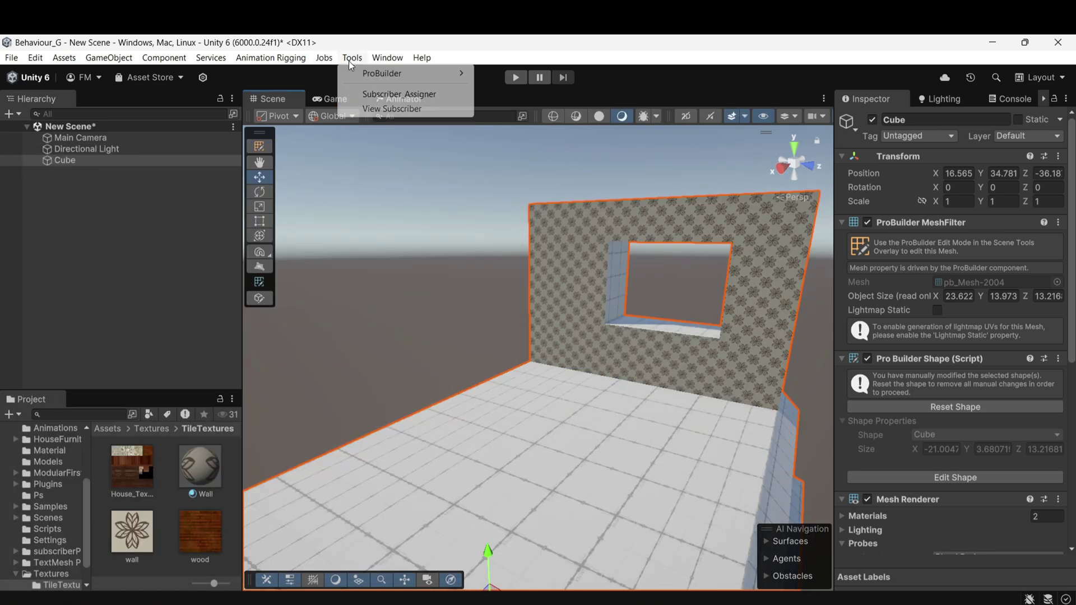
mouse_move(404, 73)
mouse_move(509, 73)
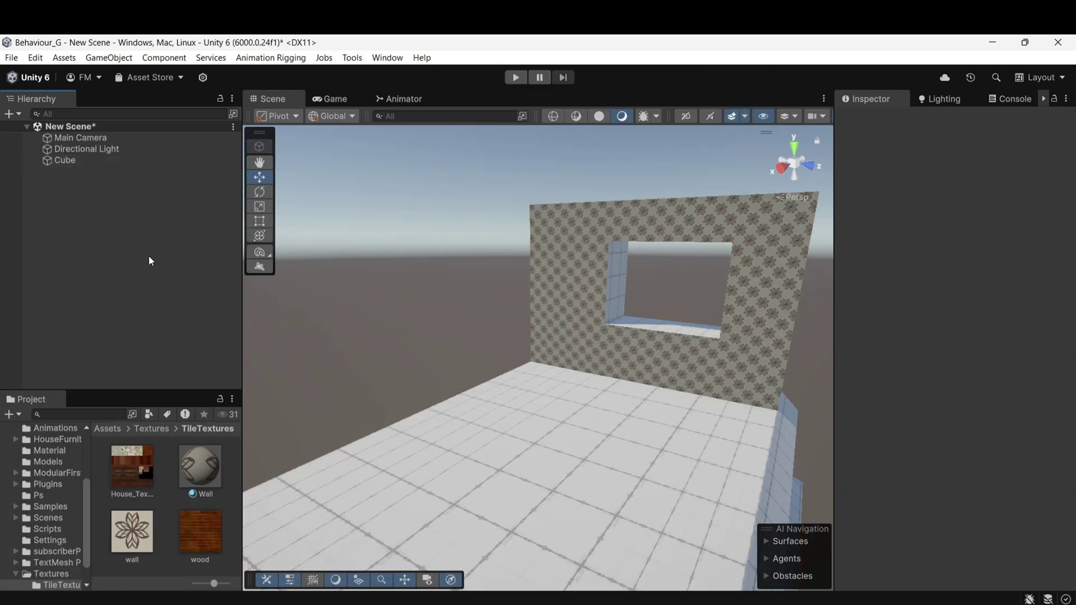
click(351, 58)
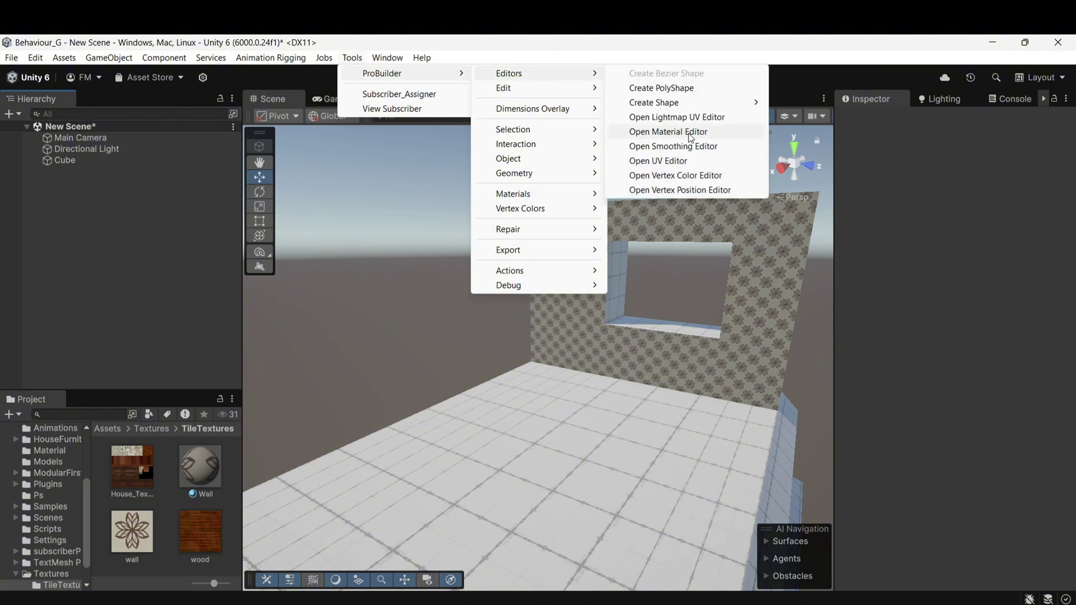
click(35, 58)
click(78, 475)
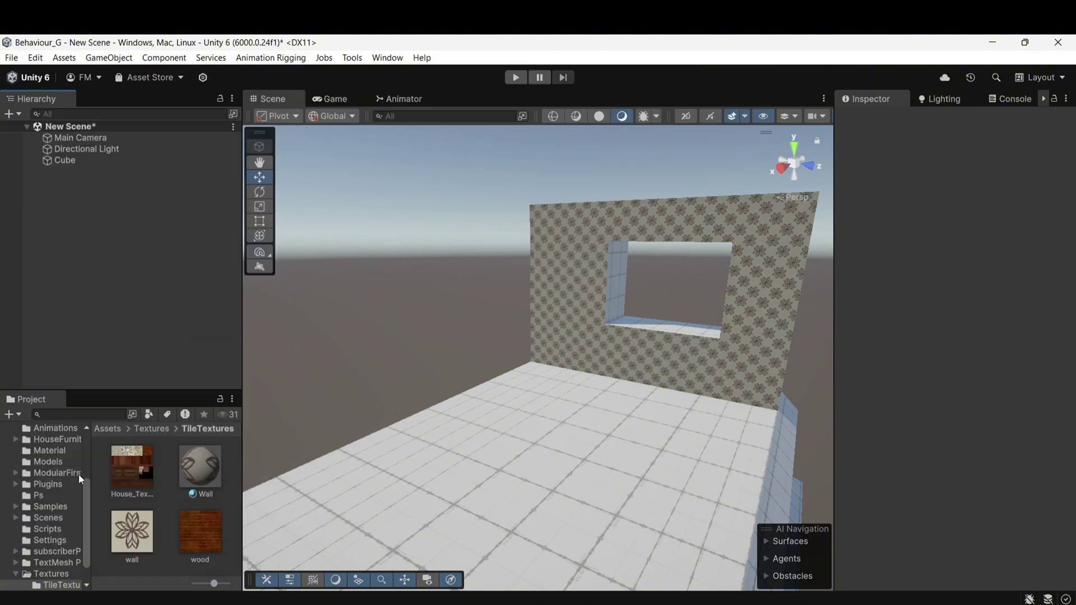
text(open mater)
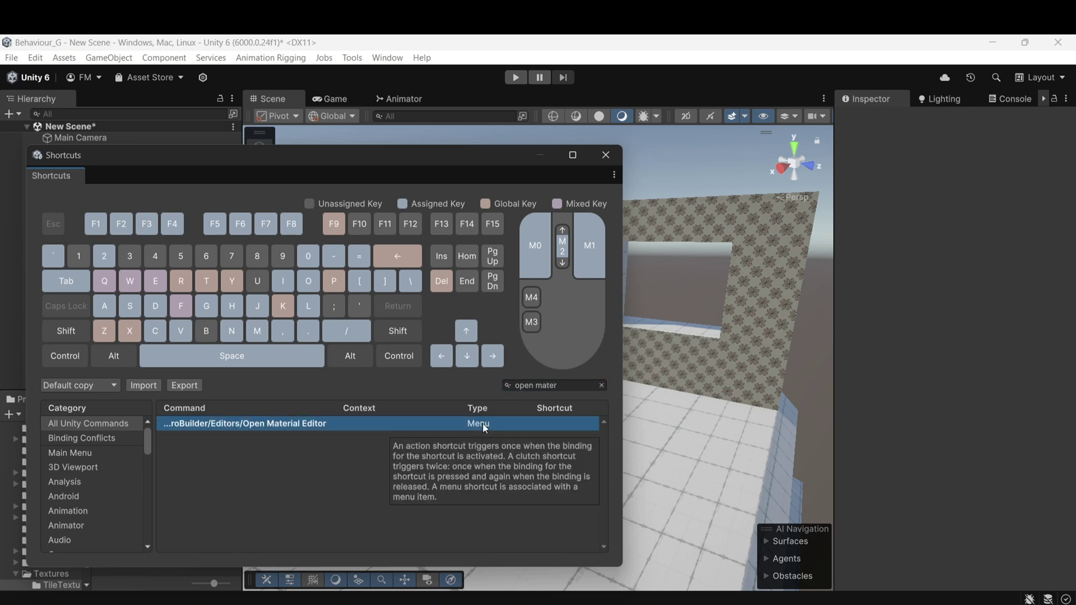
double_click(531, 425)
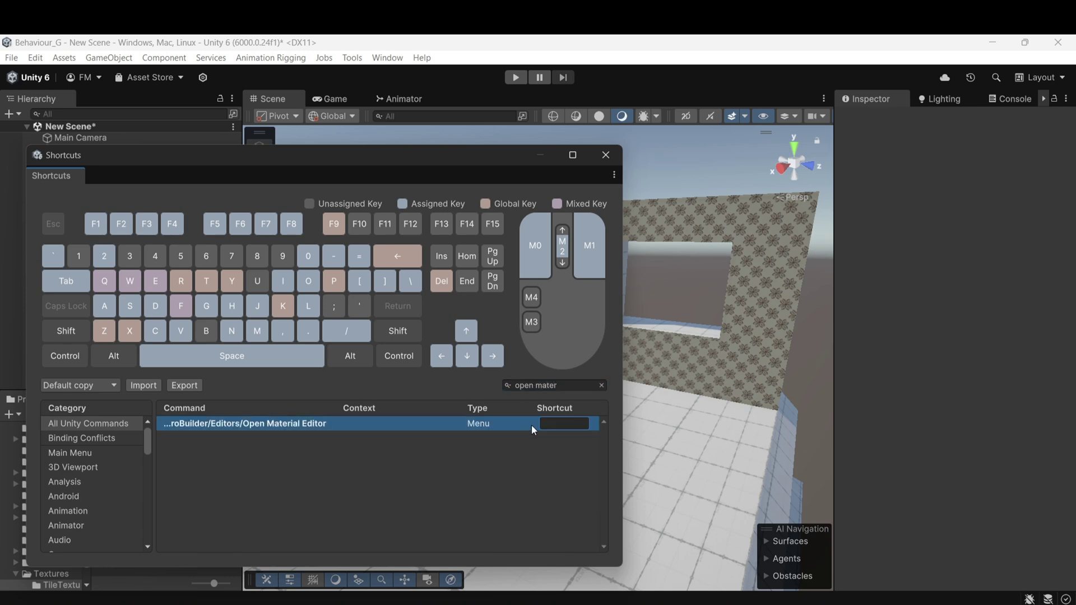
key(m)
click(607, 150)
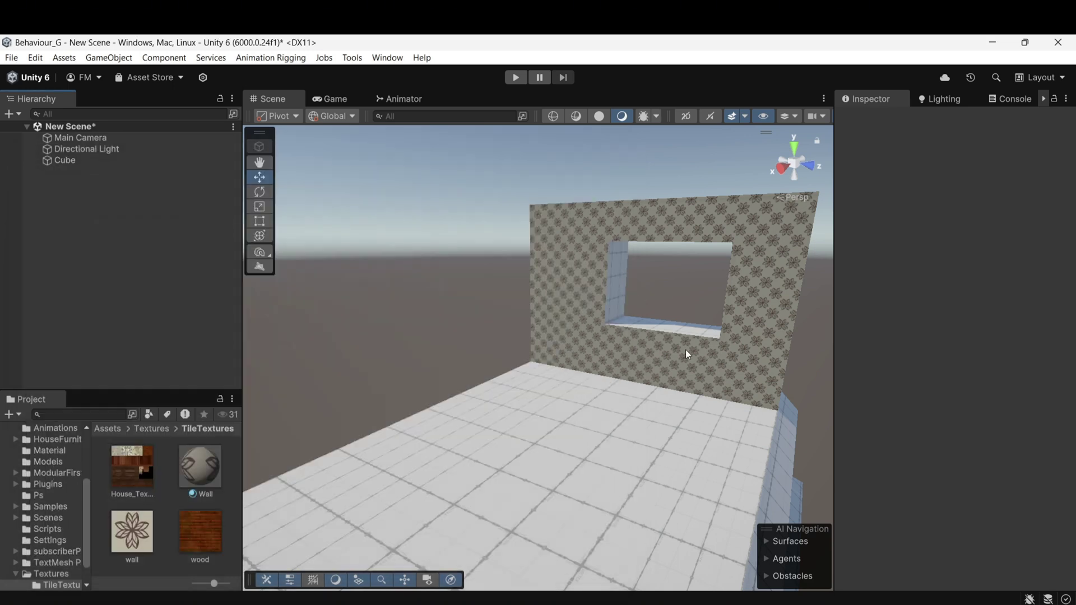
key(m)
drag(179, 173, 476, 180)
Step: Assign U as the shortcut for ProBuilder's Open UV Editor command
click(37, 57)
click(45, 471)
click(533, 385)
text(op)
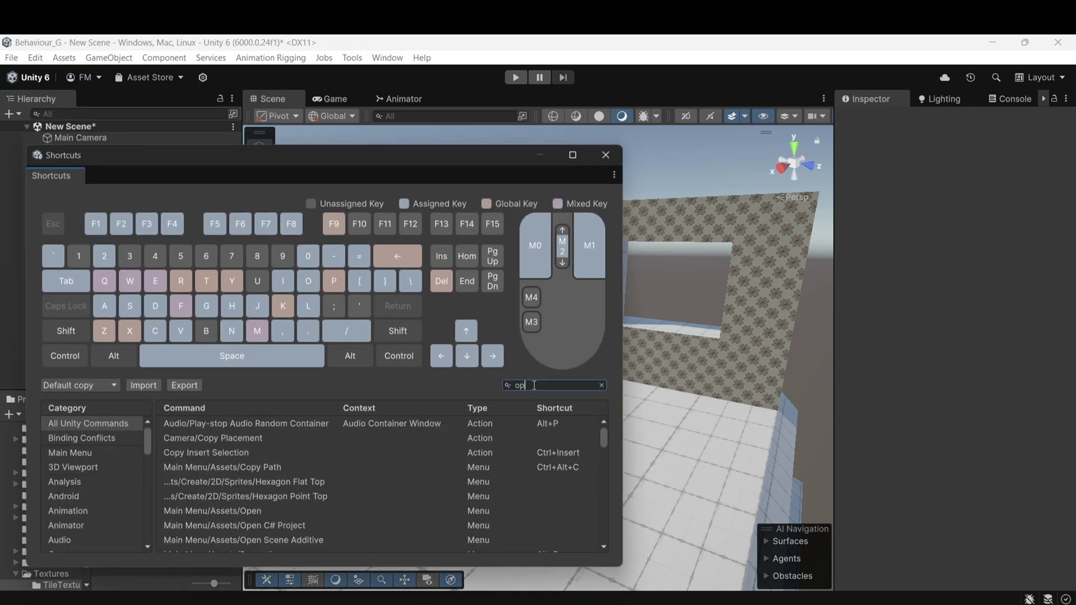
text(enu)
double_click(470, 424)
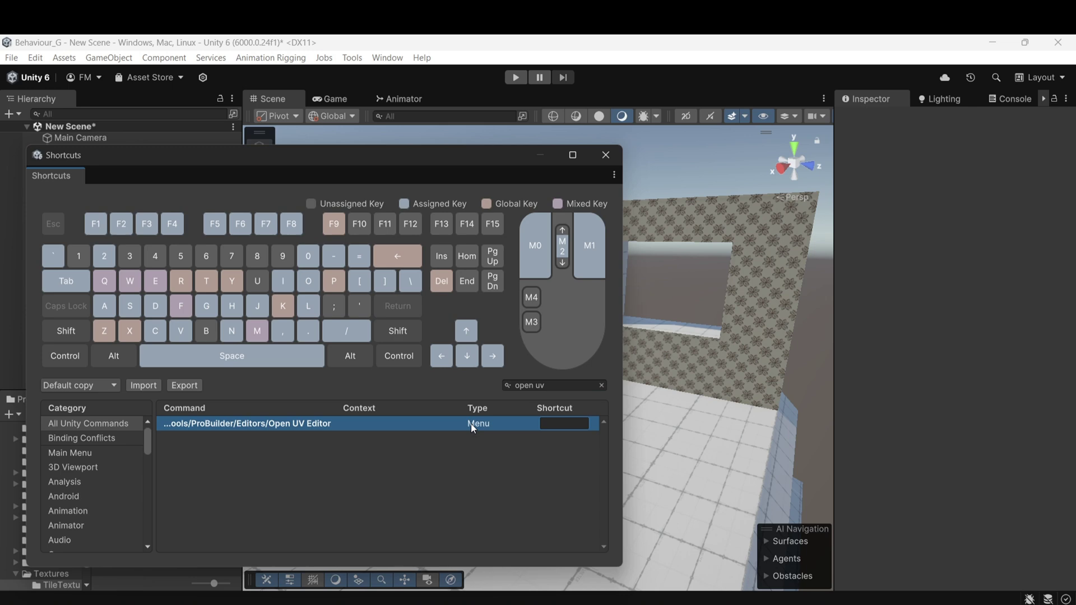
key(u)
click(605, 155)
Step: Test the new shortcuts by opening and closing the UV Editor and the Material Editor
scroll(677, 392, up, 1)
key(u)
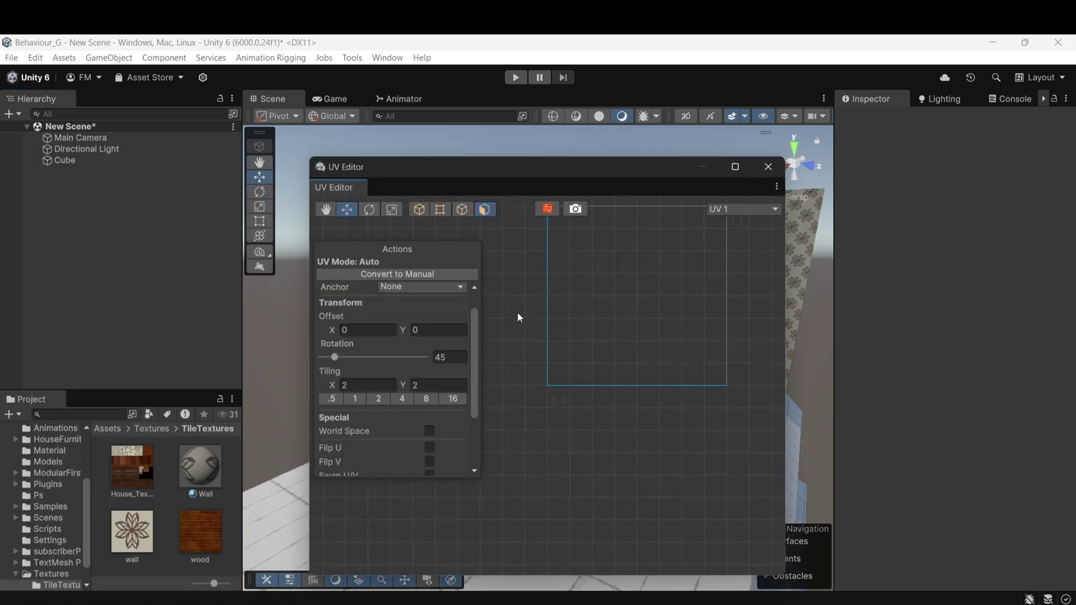
click(768, 166)
key(m)
click(599, 185)
scroll(582, 422, down, 1)
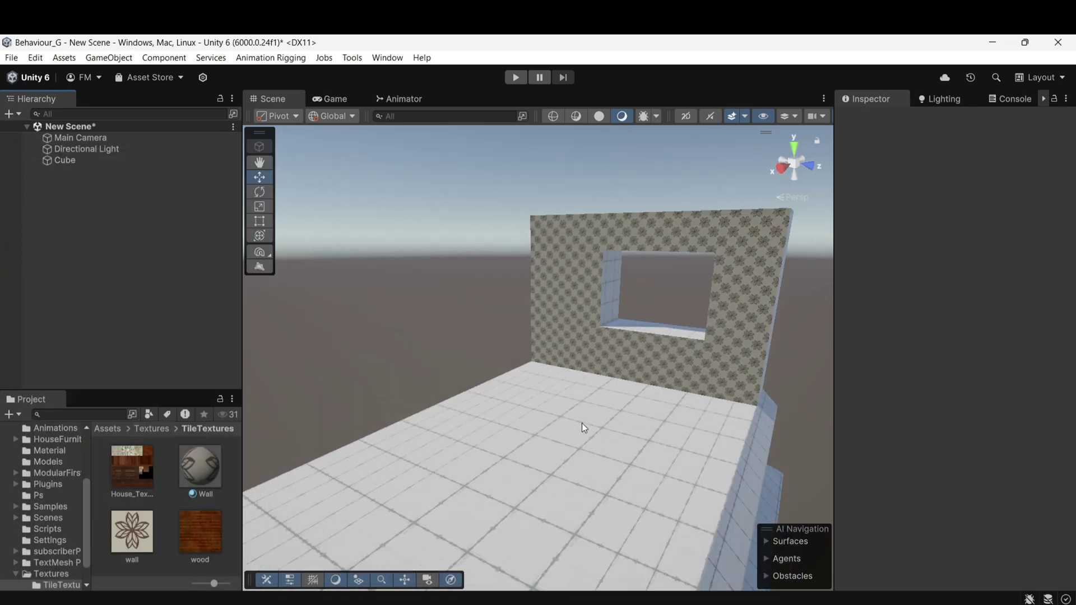
Step: Create a material named Wood in the TileTextures folder, with the wood texture as its base map and smoothness 0
alt+drag(582, 422, 526, 451)
middle_drag(526, 451, 641, 368)
click(641, 367)
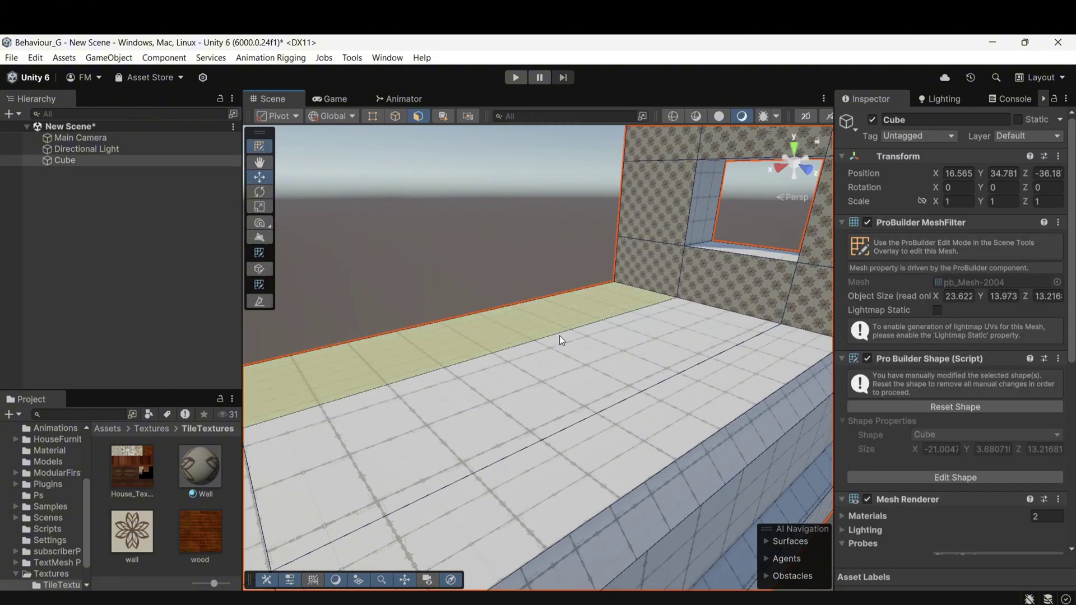
key(f)
key(ctrl+shift+m)
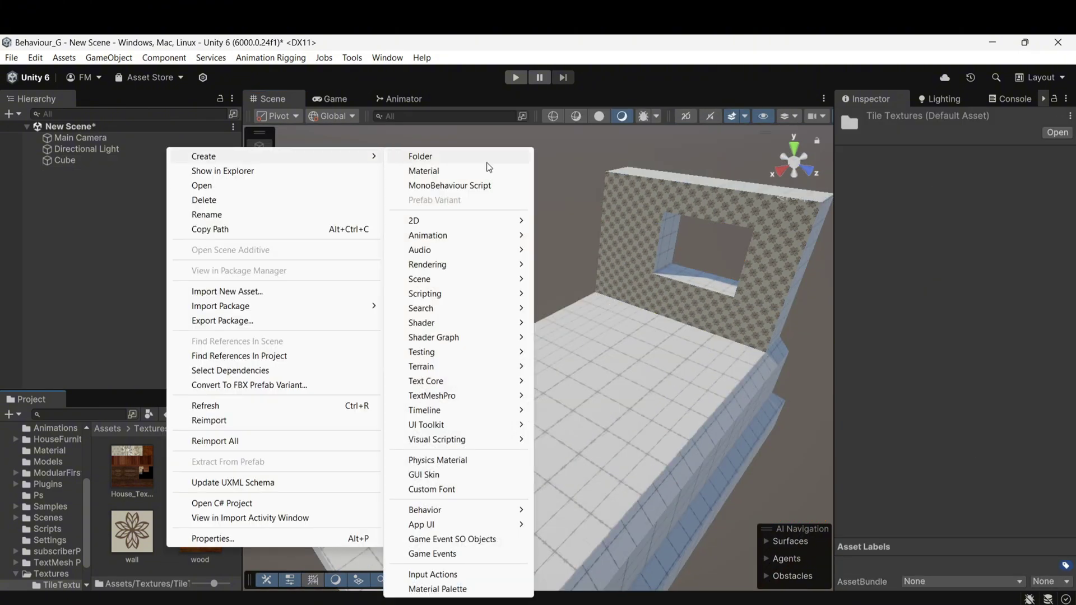
click(488, 168)
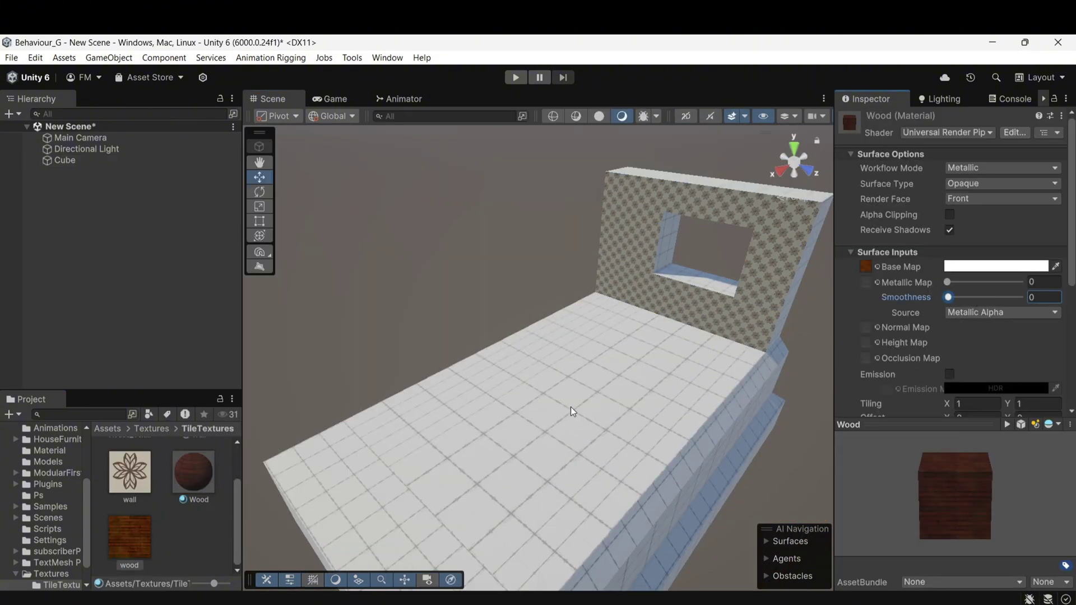
Step: Assign the Wood material to palette slot 2 in the Material Editor and apply it to the floor faces
click(571, 412)
key(ctrl+shift+m)
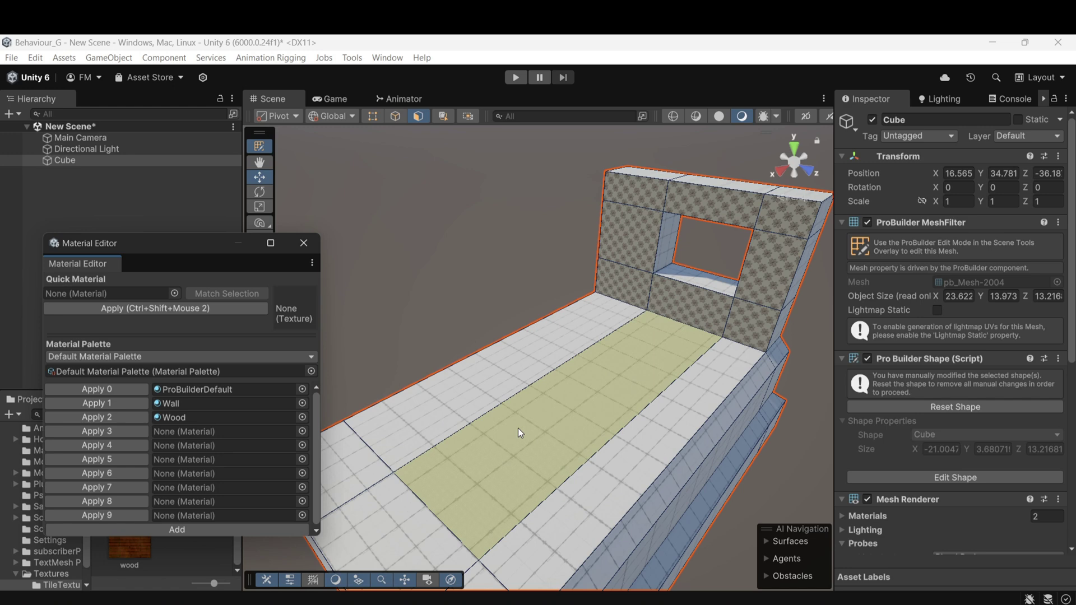
key(alt+3)
click(546, 395)
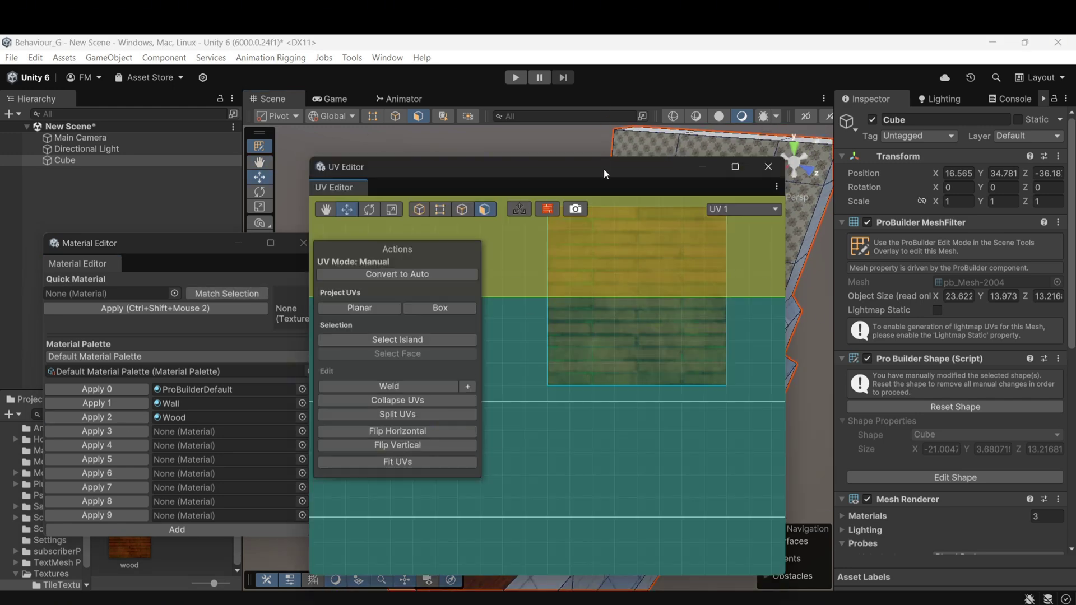
Step: Open the UV Editor for the floor faces and move it clear of the floor
drag(604, 174, 338, 146)
click(602, 383)
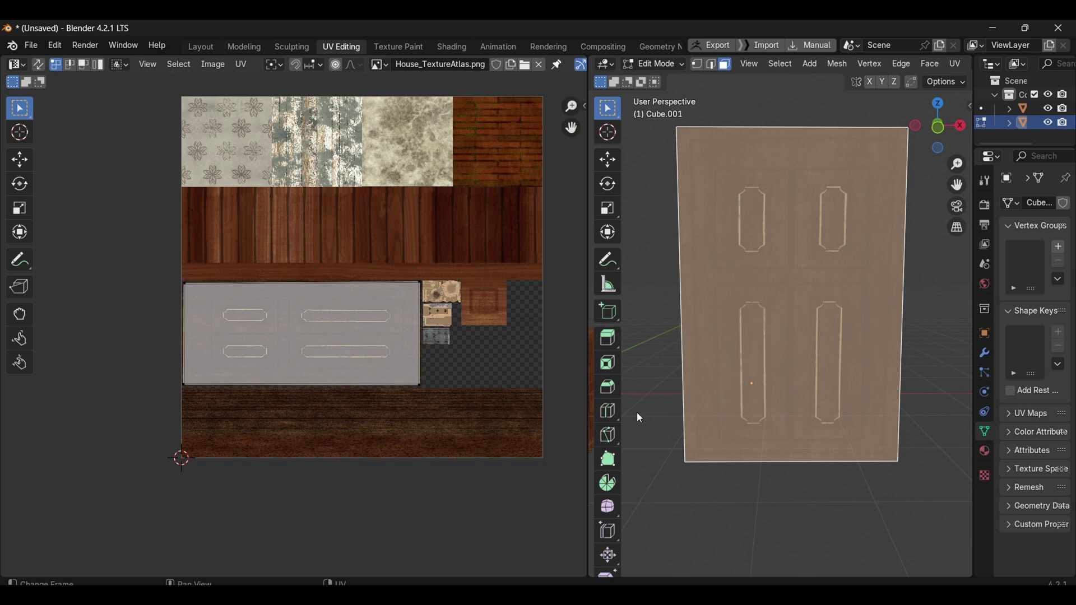
Step: Switch to Blender and examine how the door face's UVs sit on the House_TextureAtlas.png texture
click(650, 380)
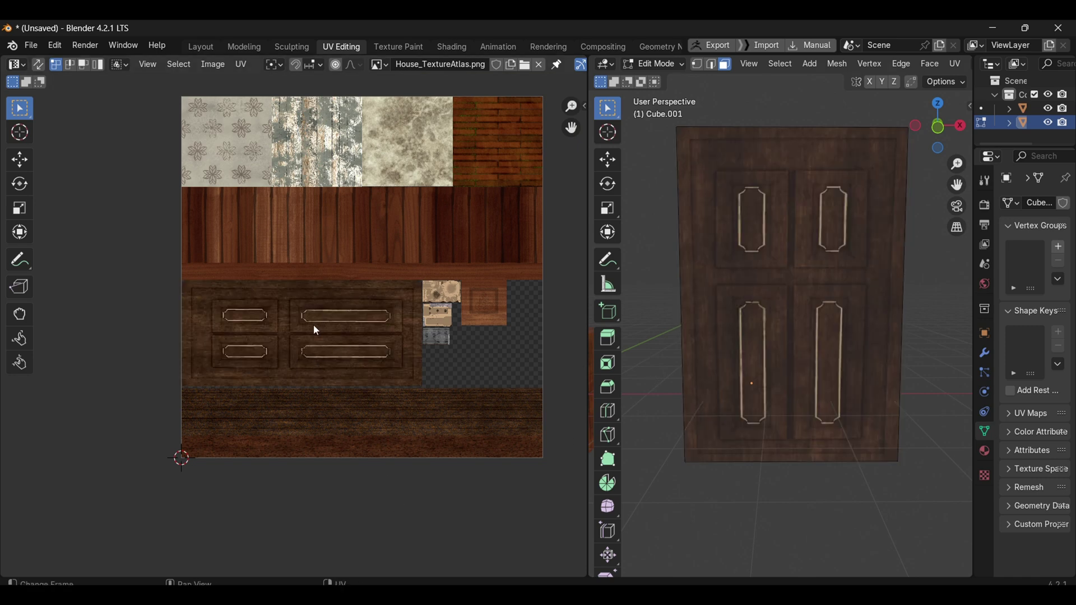
scroll(315, 329, up, 3)
scroll(400, 413, down, 4)
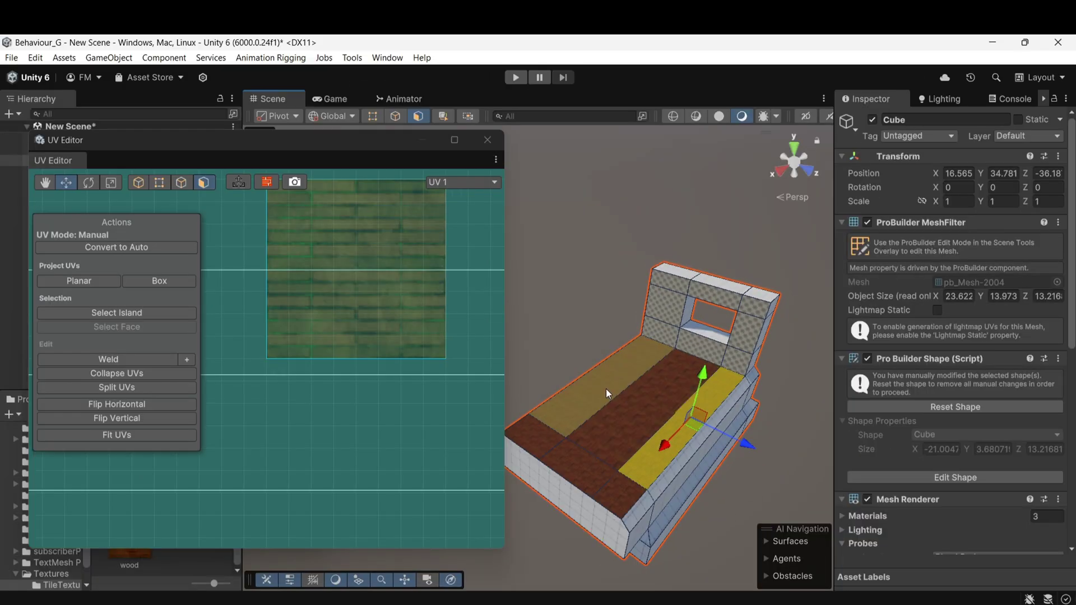
Step: Select all the floor faces and convert their UVs to Auto mode
shift+click(606, 391)
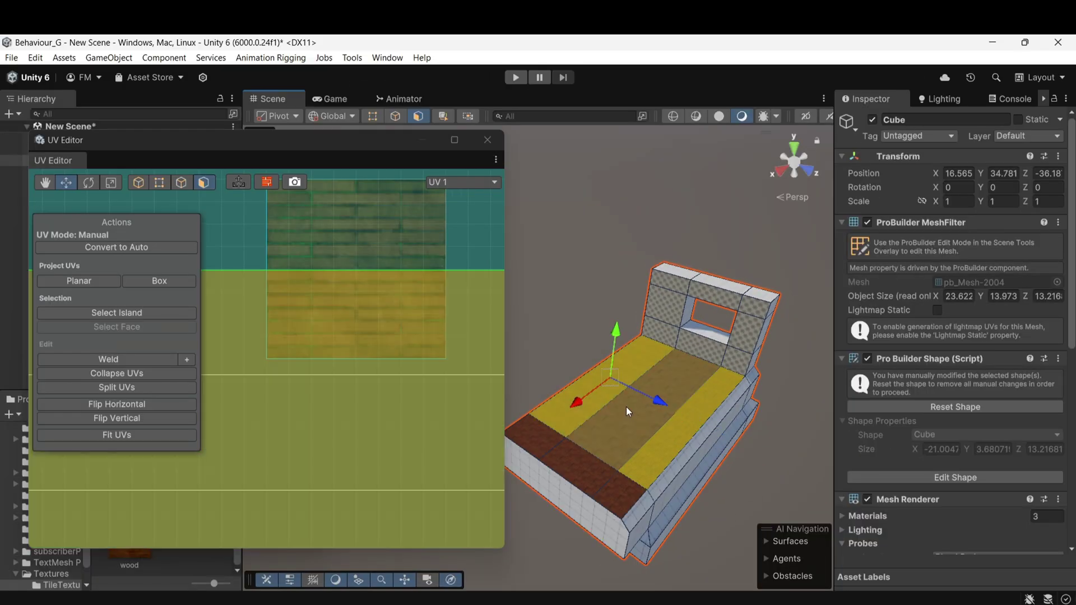
shift+click(639, 414)
shift+click(657, 449)
shift+click(628, 492)
shift+click(568, 452)
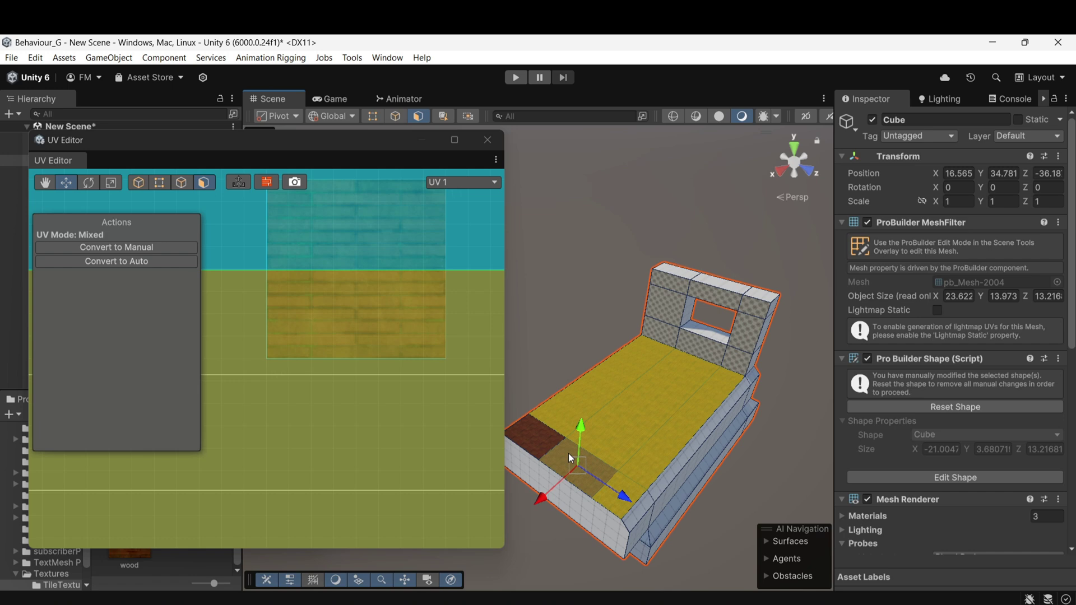
shift+click(545, 439)
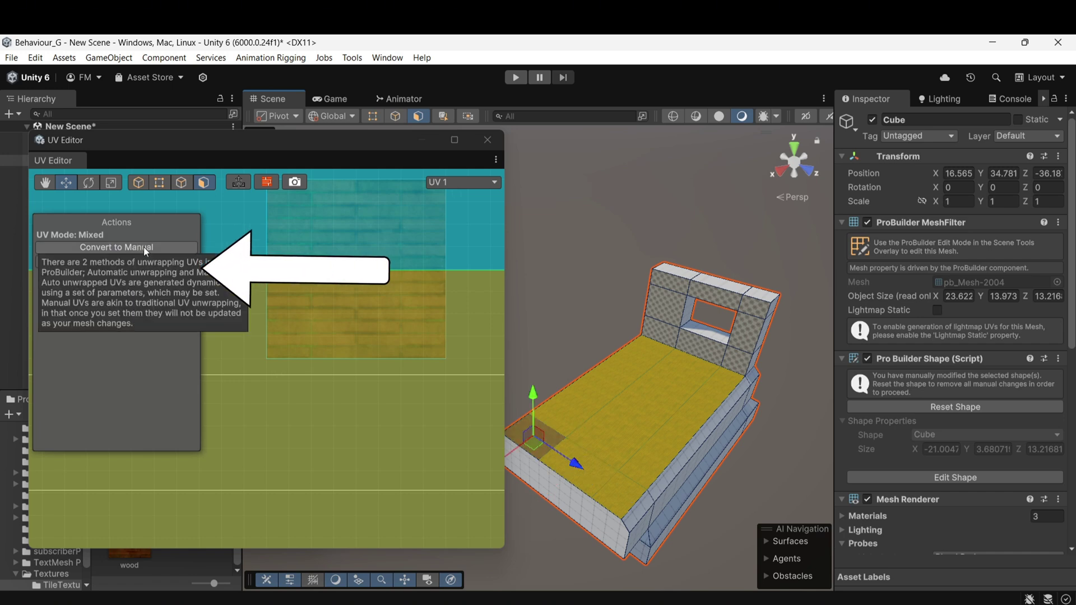
click(150, 261)
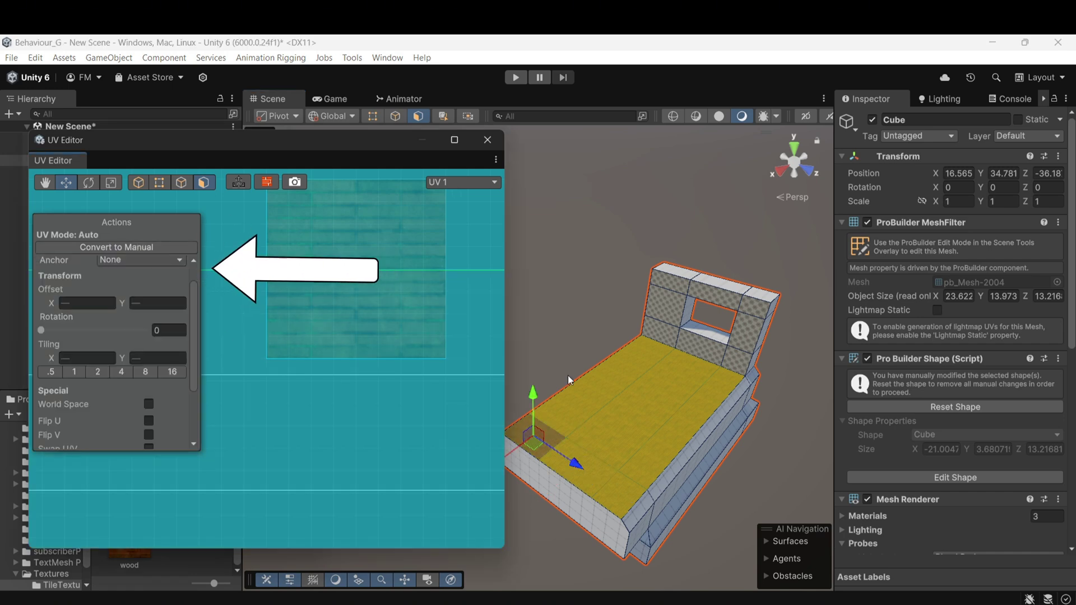
Step: Select only the large middle floor face and set its UV tiling preset to 4
click(781, 473)
click(654, 414)
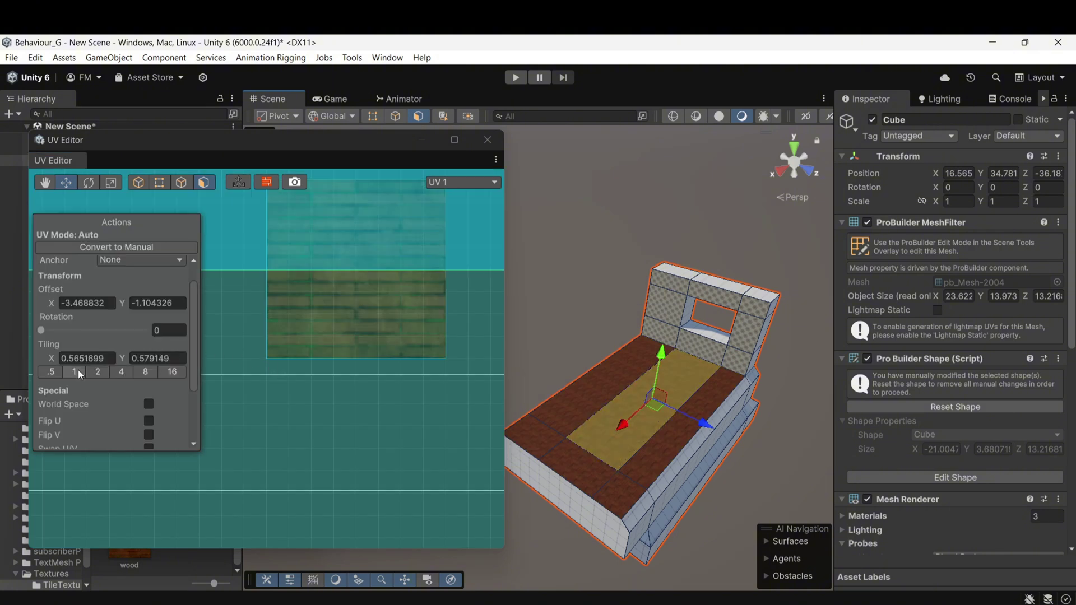
click(102, 370)
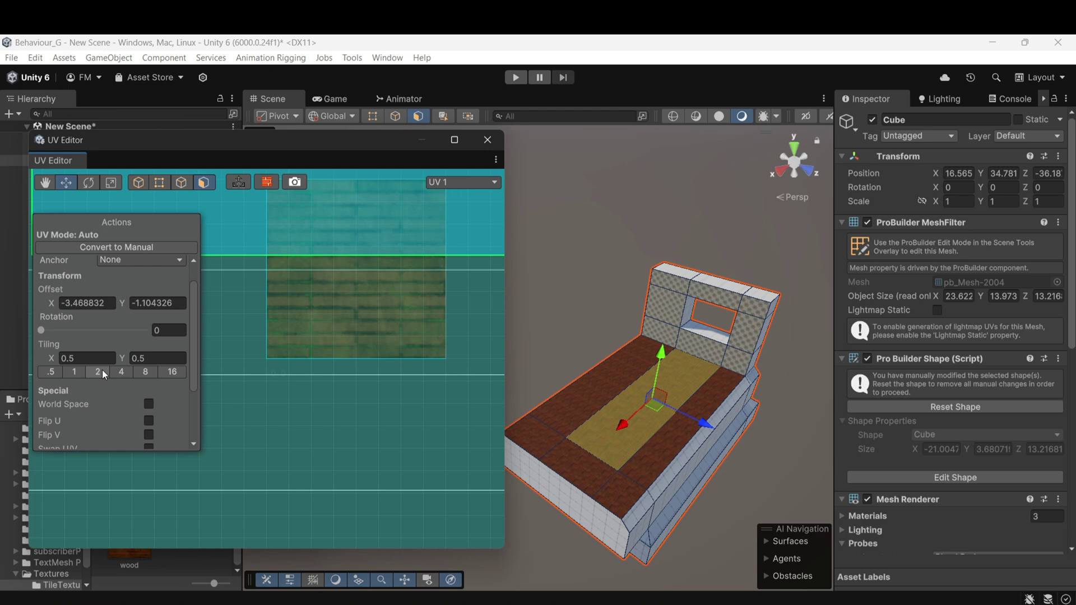
click(131, 372)
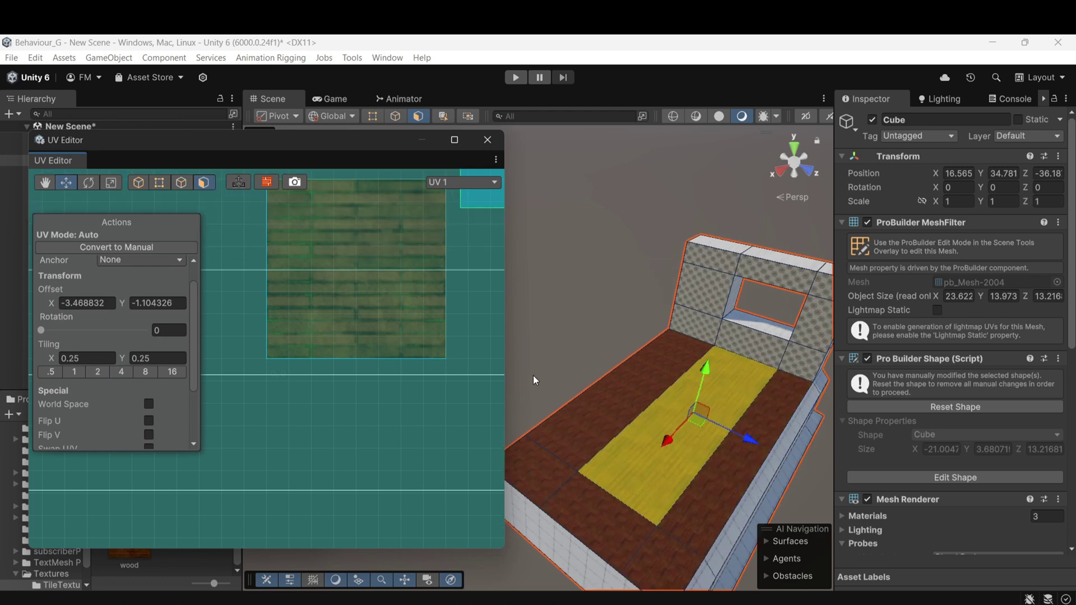
click(529, 363)
Step: Group the middle floor strip and the adjacent left strip into one texture group
scroll(688, 429, up, 4)
scroll(686, 424, up, 1)
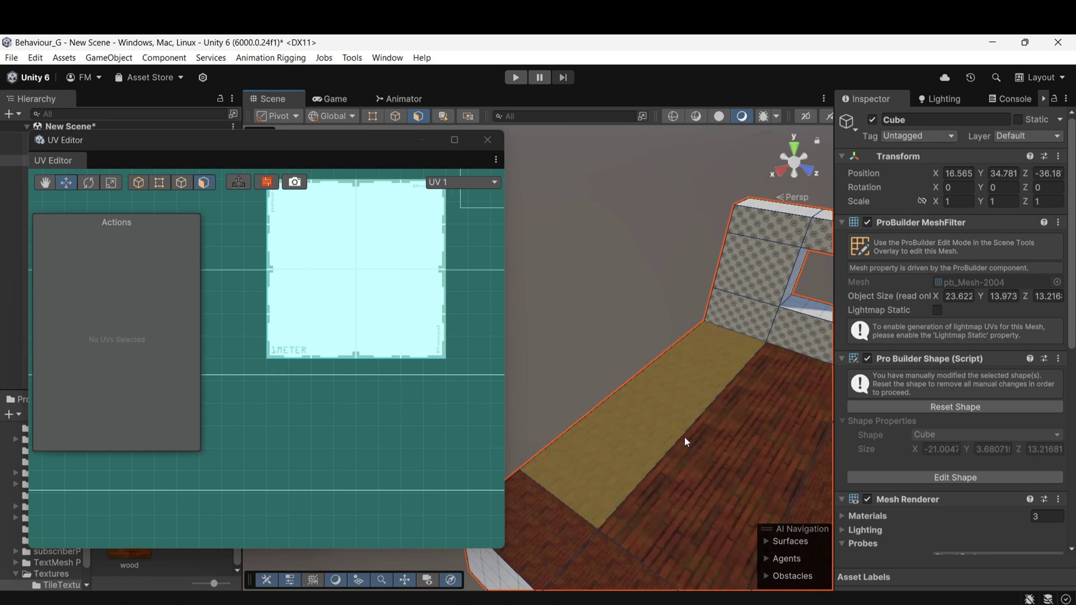
alt+drag(713, 448, 653, 415)
click(654, 368)
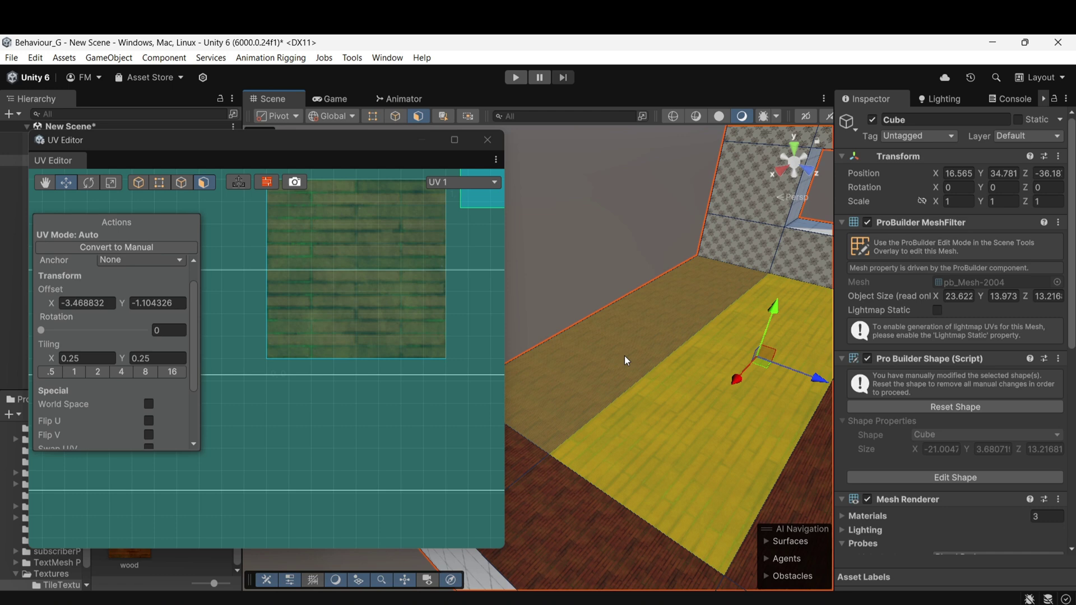
shift+click(625, 357)
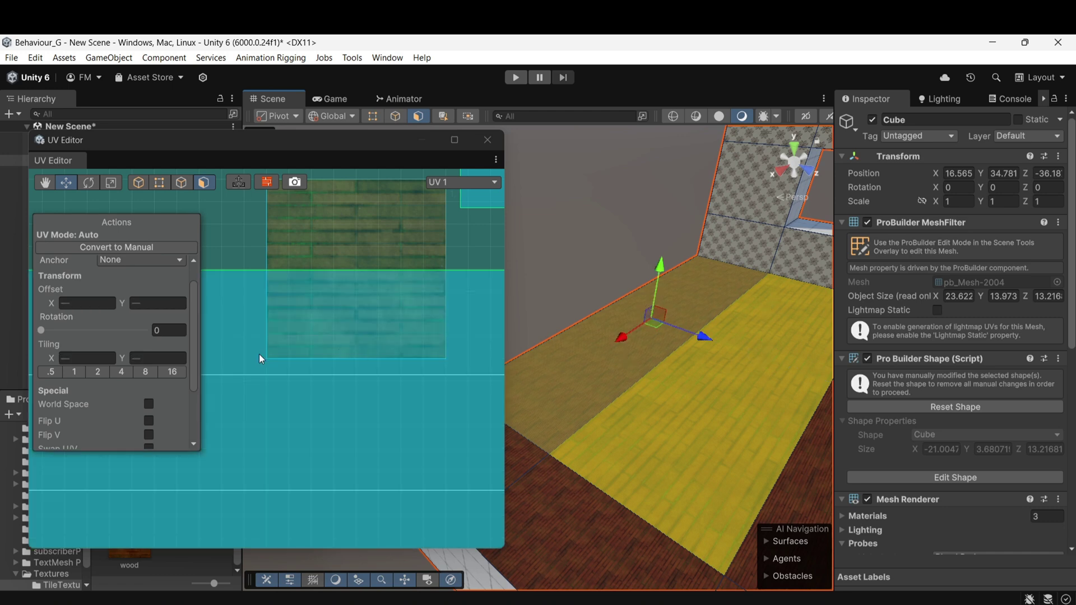
drag(196, 346, 196, 427)
click(155, 397)
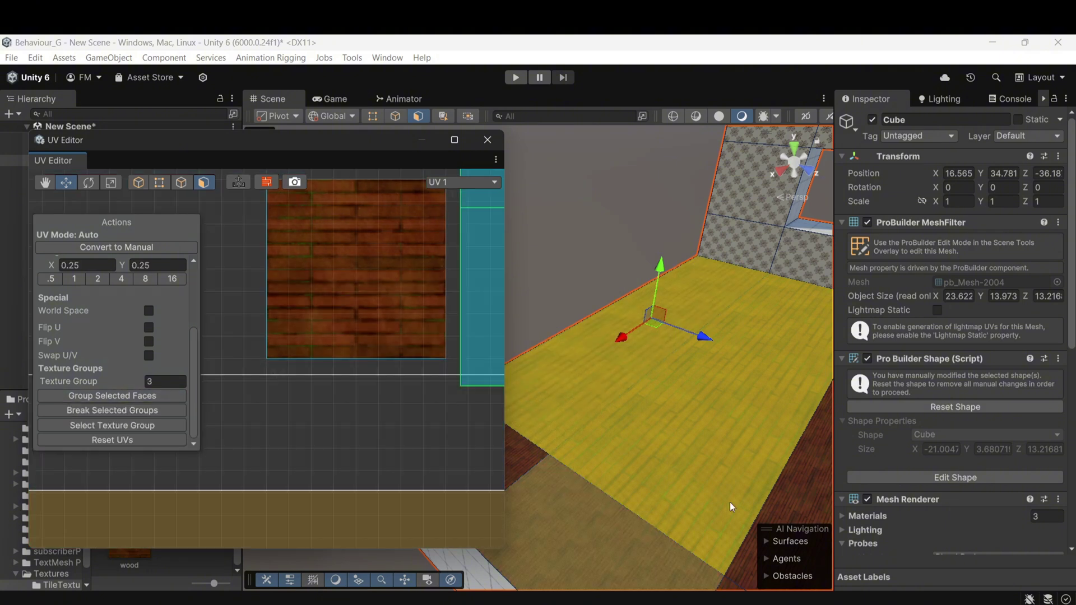
Step: Group the middle floor strip with the right strip, and the right strip with its small front face, as texture groups
click(668, 525)
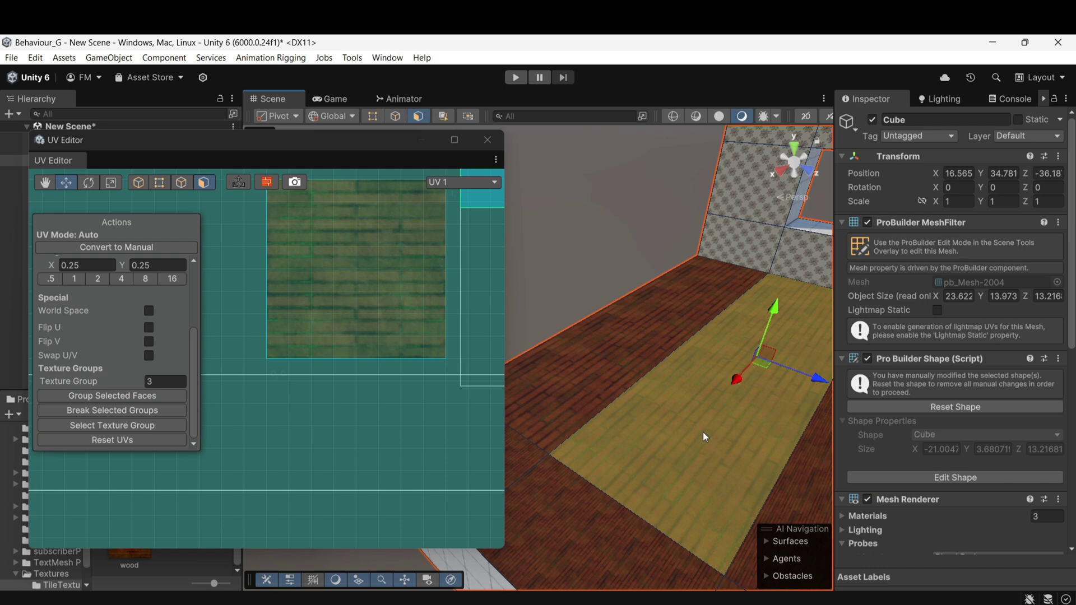
middle_drag(775, 468, 700, 411)
shift+click(688, 441)
click(155, 396)
scroll(633, 426, down, 2)
click(729, 403)
shift+click(673, 512)
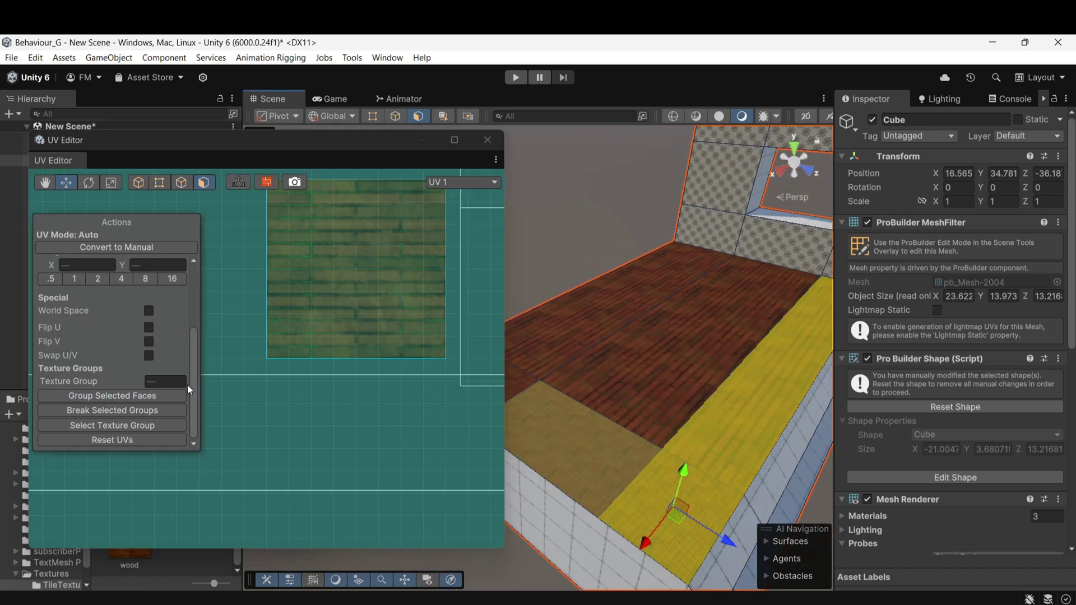
click(168, 395)
Step: Group the middle and left floor strips with their small front faces in texture groups
click(632, 428)
shift+click(577, 442)
click(176, 397)
click(588, 359)
shift+click(538, 415)
scroll(670, 415, down, 2)
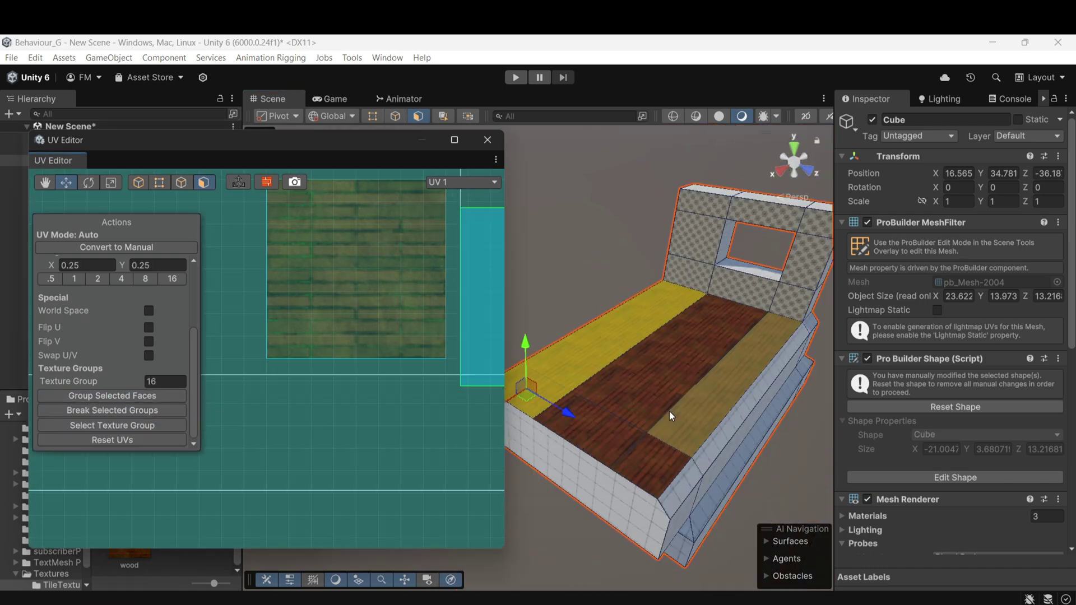
Step: Try a tiling preset of 8 on the floor and inspect the middle strip's UV layout
click(737, 465)
alt+drag(723, 420, 691, 457)
click(694, 429)
click(144, 278)
click(734, 426)
click(664, 432)
scroll(392, 198, down, 5)
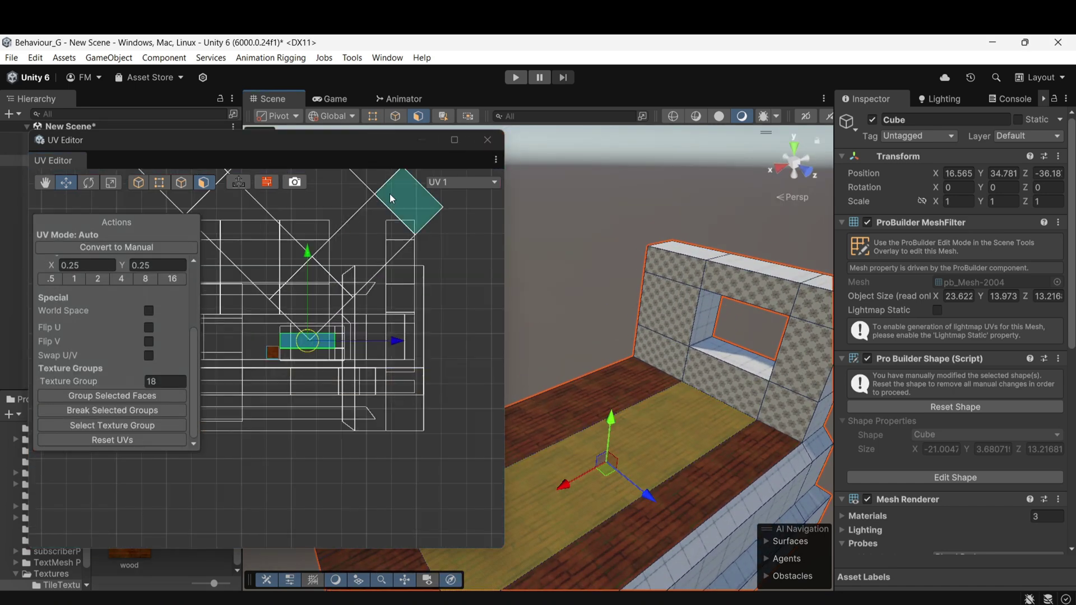
drag(196, 344, 127, 253)
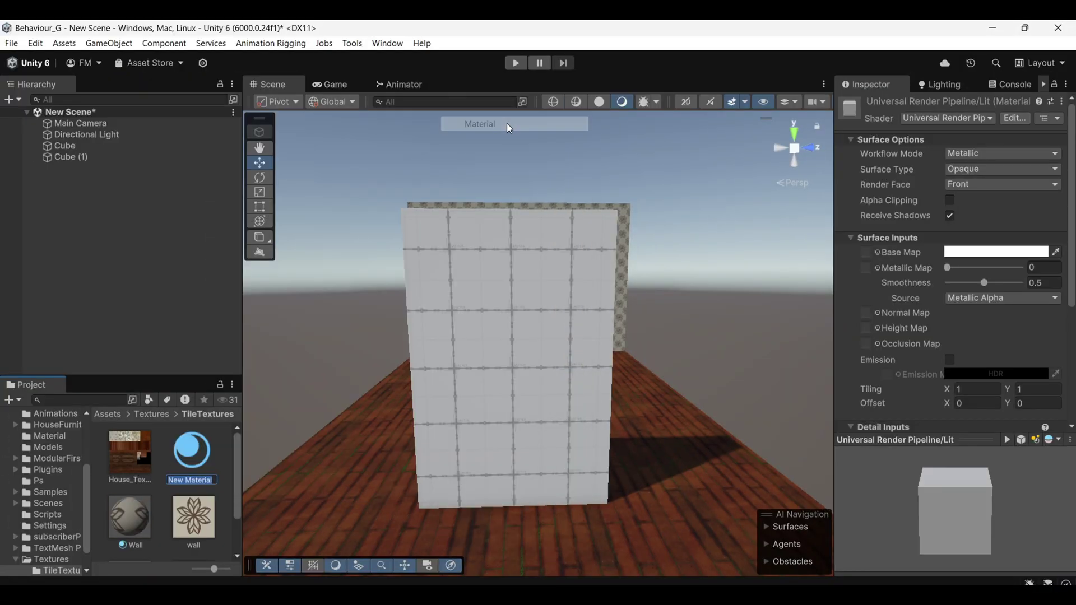
Step: Create a material named Door with the house texture atlas as its base map and smoothness 0
key(Return)
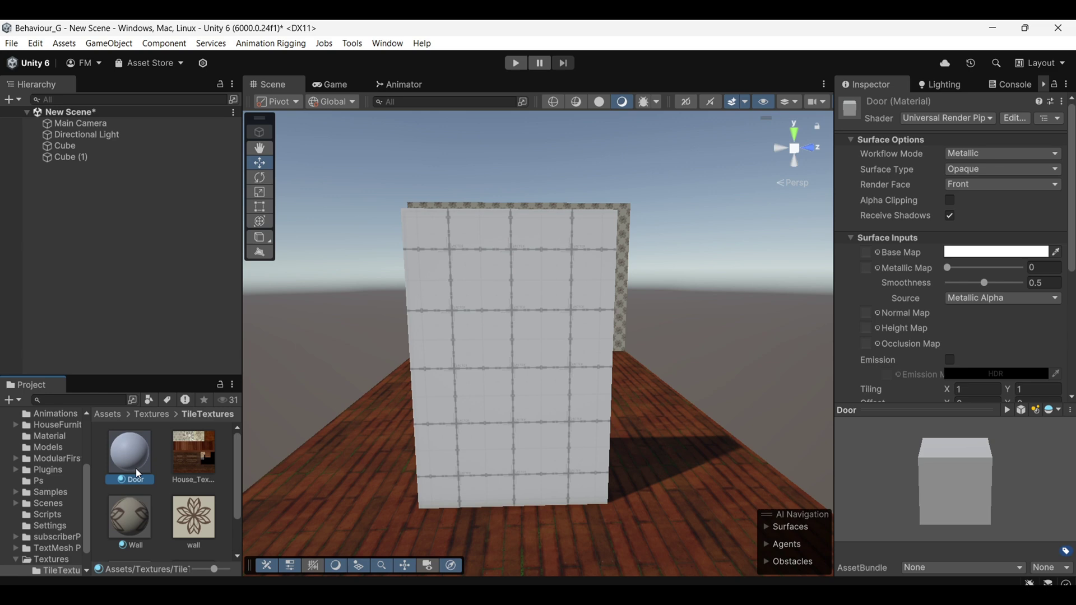
drag(860, 236, 865, 253)
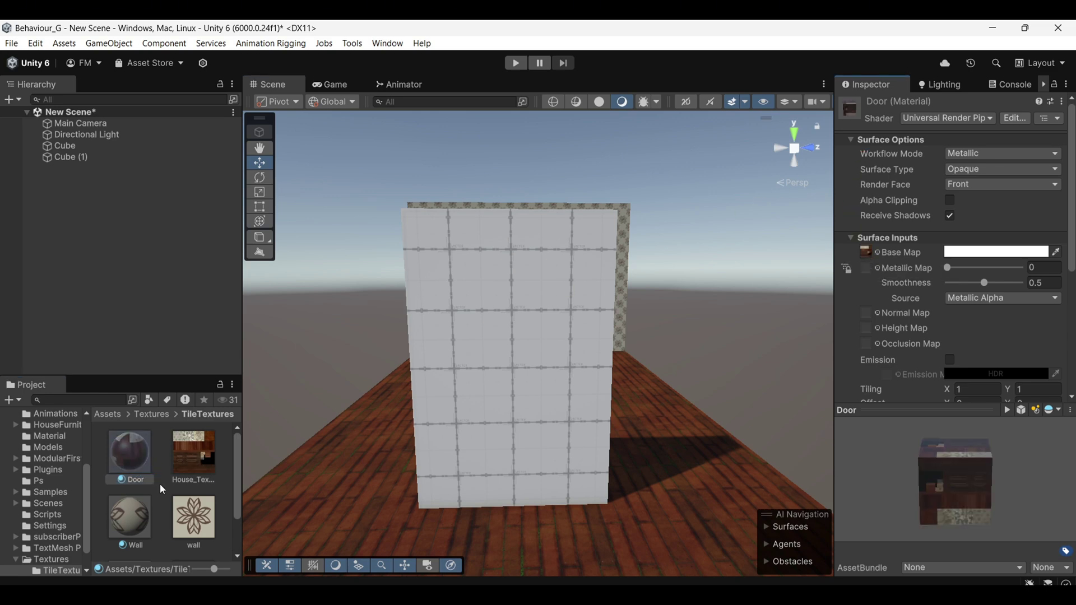
drag(983, 283, 918, 302)
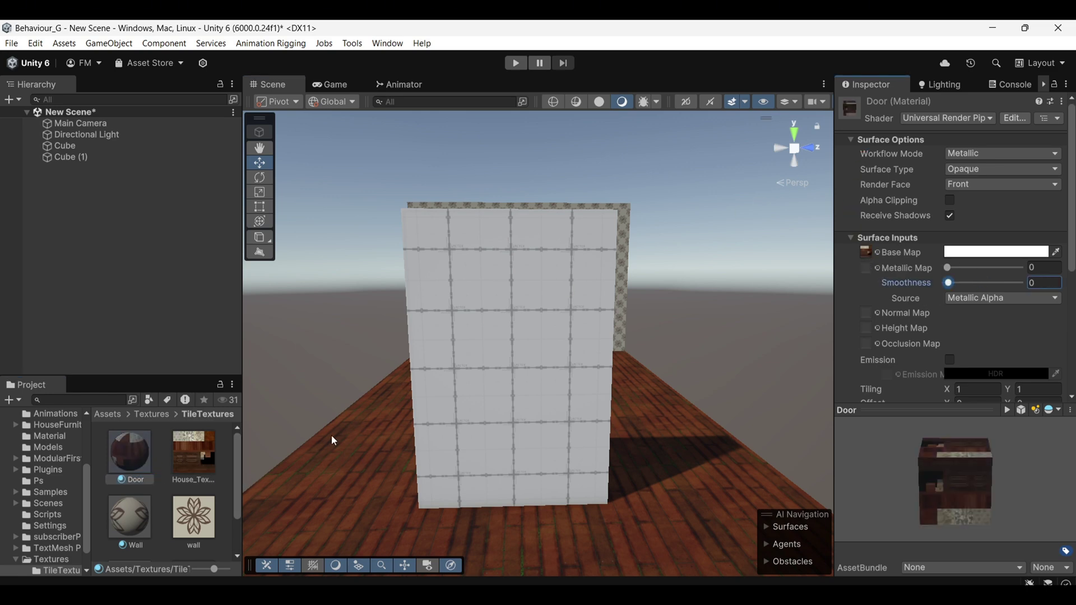
Step: Assign the Door material to palette slot 3 in the Material Editor and apply it to the door object
key(alt+Tab)
drag(184, 237, 549, 207)
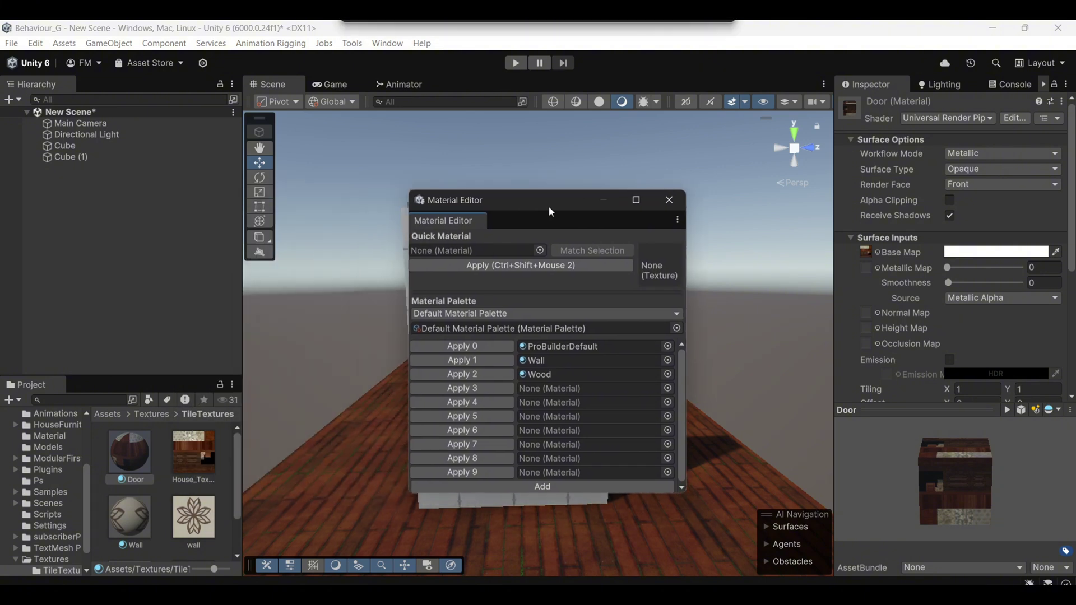
drag(130, 451, 588, 388)
drag(572, 210, 250, 178)
click(532, 383)
click(158, 359)
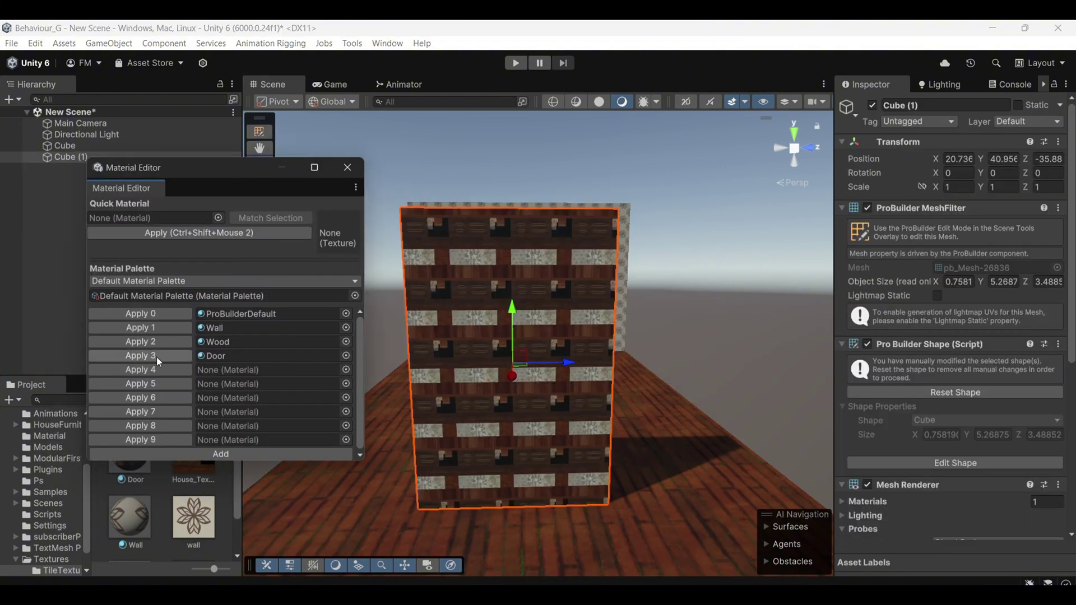
click(346, 171)
Step: Open the UV Editor for the door, move it clear of the model and switch to face selection
key(alt+Tab)
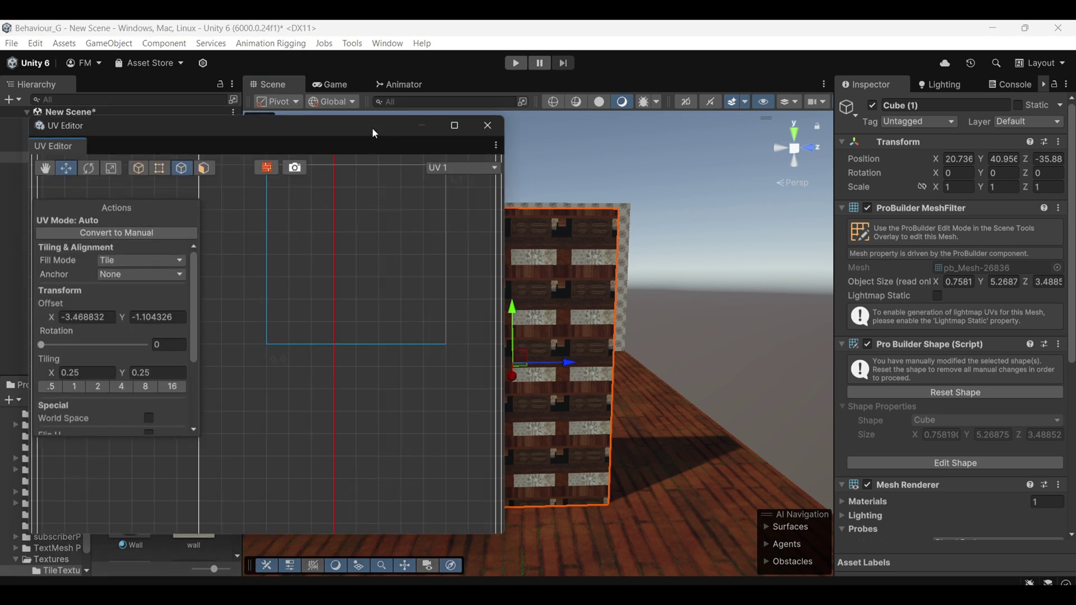
drag(372, 127, 924, 116)
middle_drag(480, 380, 397, 374)
click(749, 155)
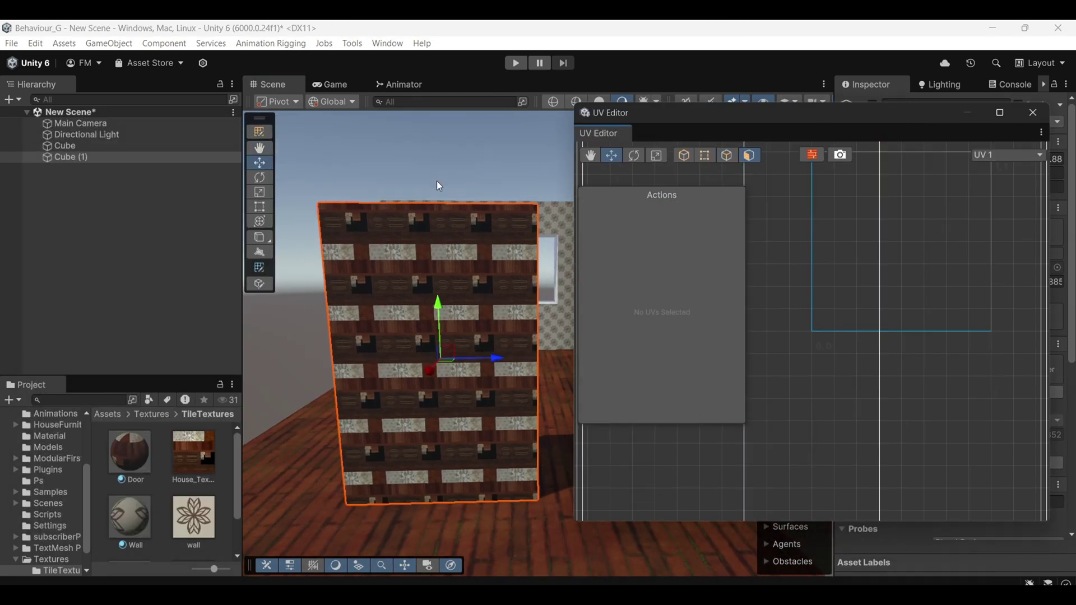
Step: Select all the door's faces and convert their UVs to Manual mode
click(486, 286)
key(ctrl+a)
click(695, 221)
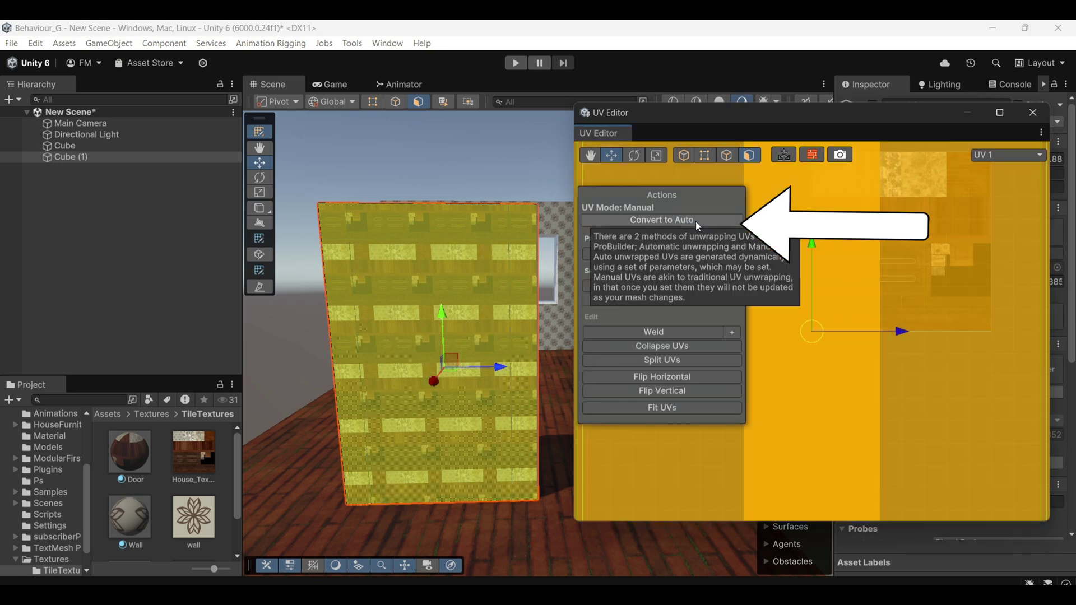
scroll(512, 388, up, 3)
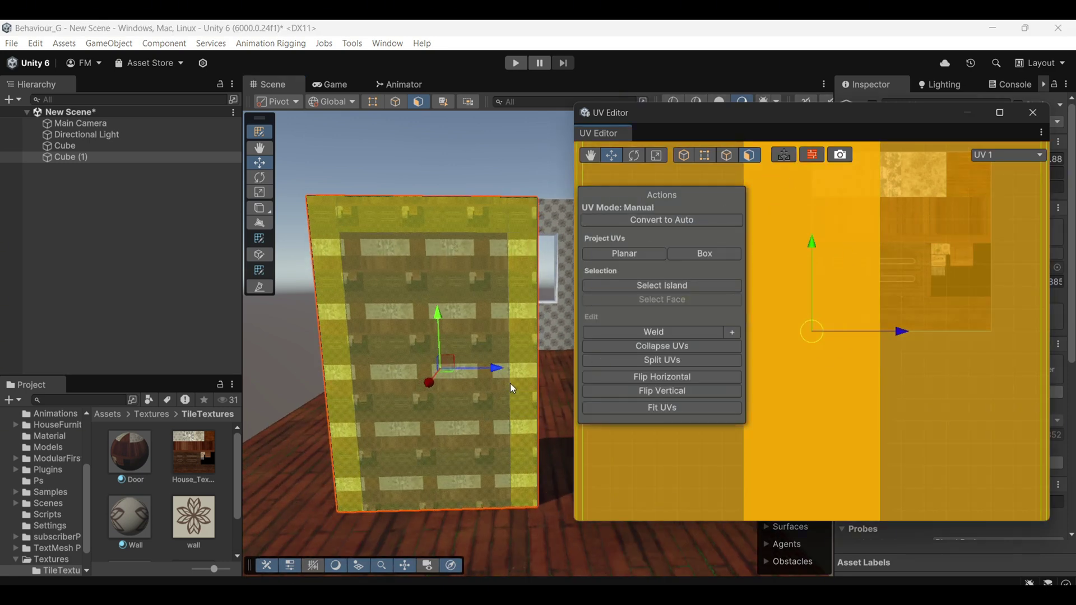
Step: Test hiding and showing the texture preview in the UV Editor with the door's left frame face selected
click(334, 404)
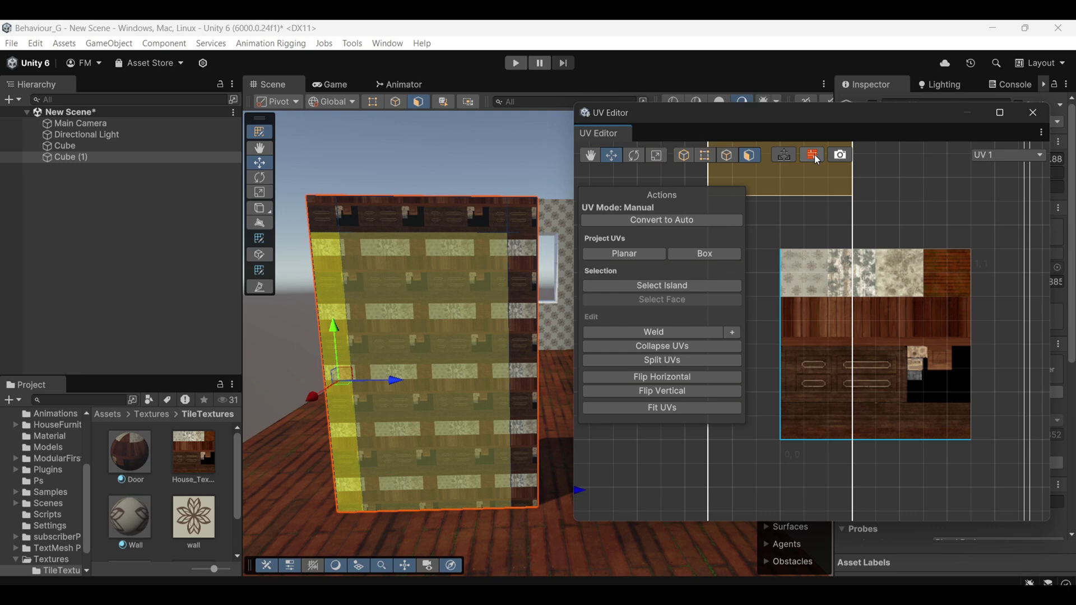
click(814, 156)
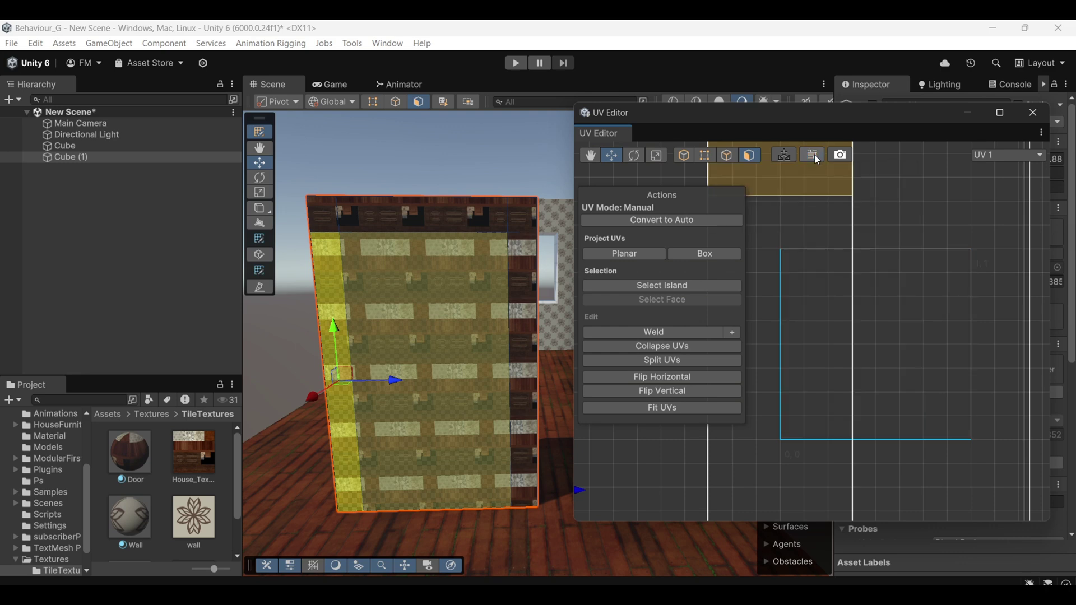
click(814, 156)
click(928, 402)
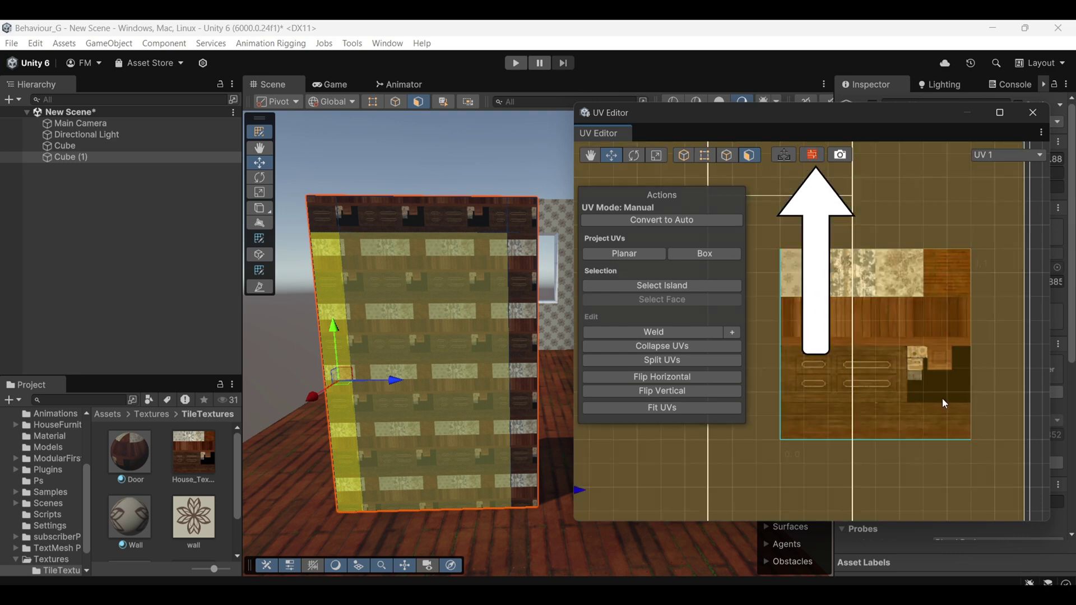
scroll(942, 399, down, 2)
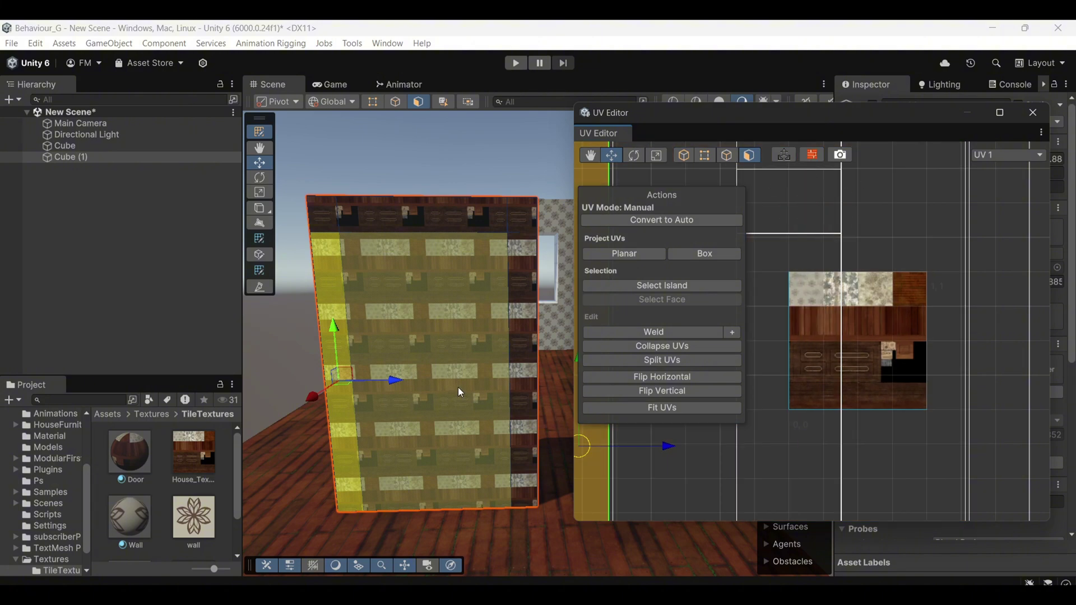
Step: Select all the door's faces and apply a Box projection to their UVs
click(500, 276)
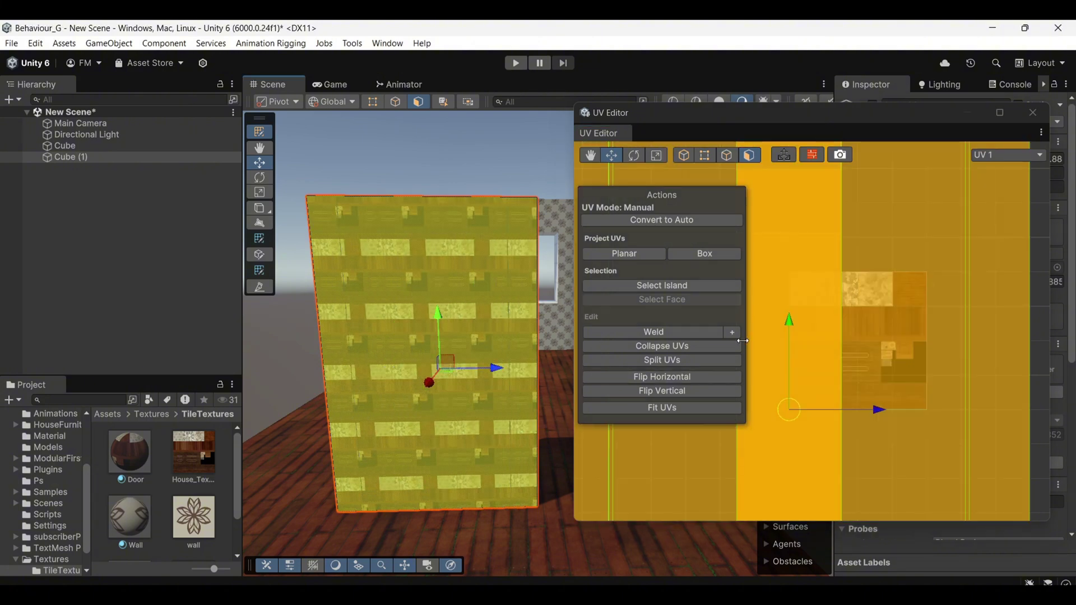
click(711, 250)
click(852, 444)
scroll(824, 352, up, 3)
Step: Select the door's left, right, top and upper corner frame faces and apply Fit UVs
click(335, 345)
shift+click(323, 214)
shift+click(421, 215)
shift+click(521, 215)
shift+click(532, 293)
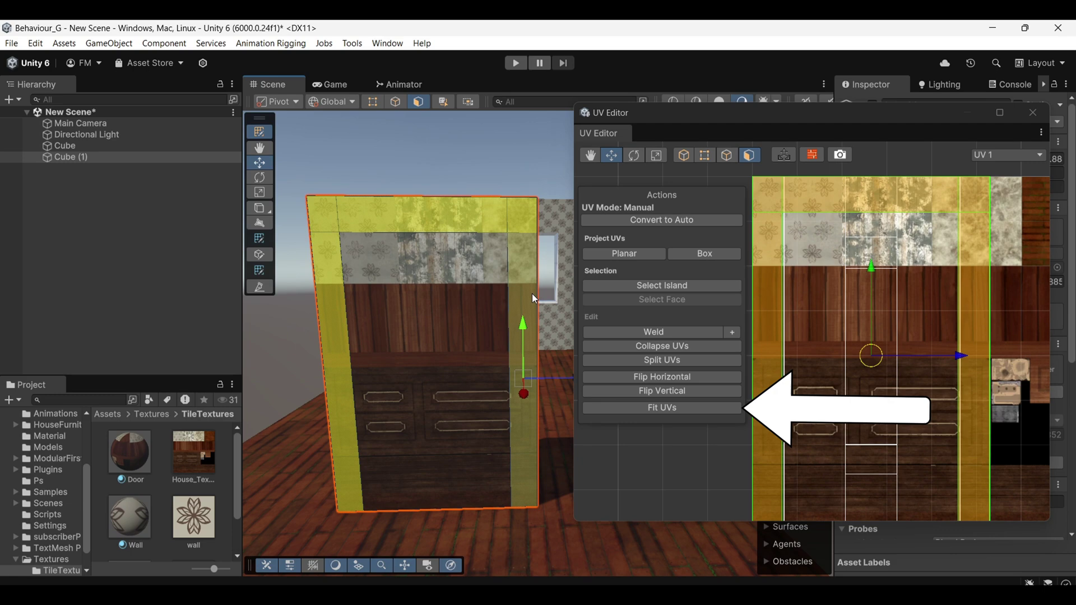
click(532, 294)
Step: Rotate the frame faces' UVs about 90° and move them down onto the door area of the atlas
key(e)
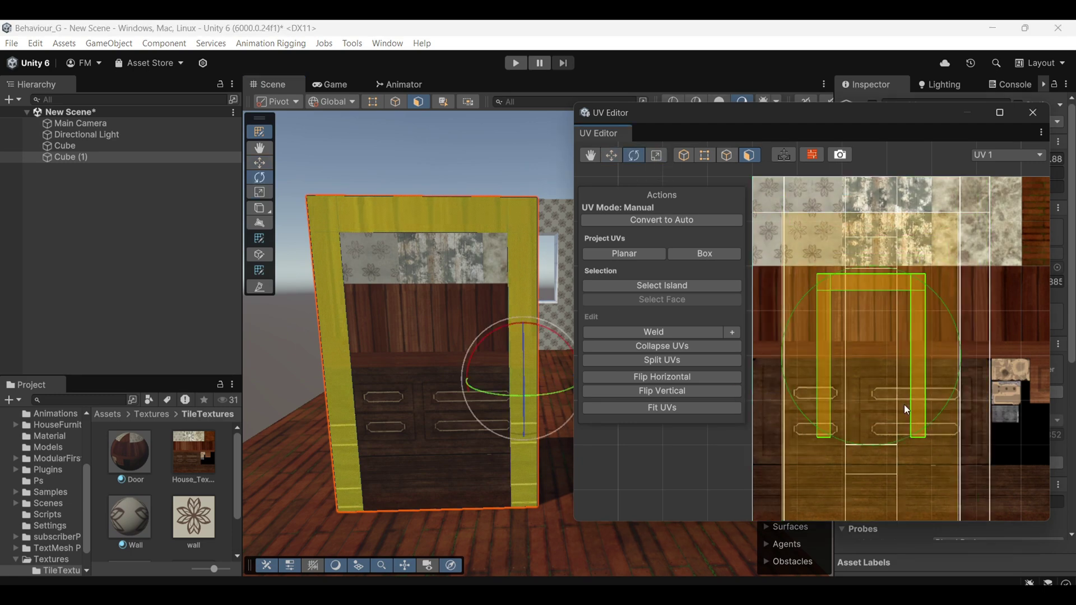
drag(483, 330, 478, 335)
key(ctrl+z)
drag(907, 289, 805, 319)
click(613, 158)
drag(863, 271, 861, 324)
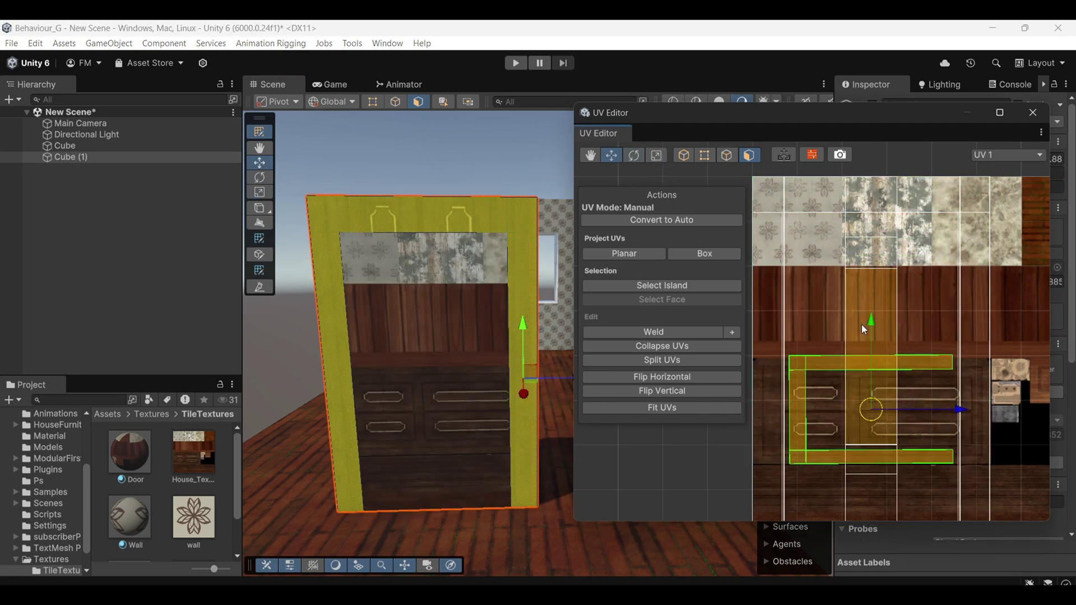
Step: Straighten the door frame's UVs and move their left-end vertices out to the left edge of the door texture
scroll(862, 328, up, 3)
key(r)
drag(917, 363, 906, 370)
key(w)
click(706, 157)
drag(775, 269, 851, 473)
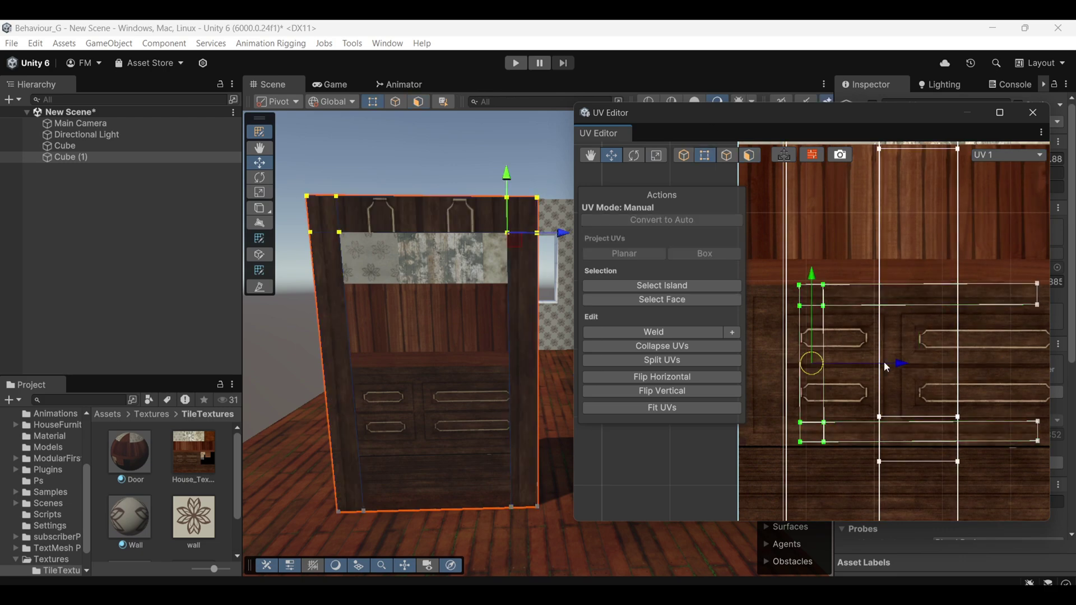
drag(899, 364, 842, 365)
Step: Move the right-end vertices of the door frame's UVs slightly outward along the door texture
drag(1041, 264, 980, 428)
middle_drag(964, 413, 882, 396)
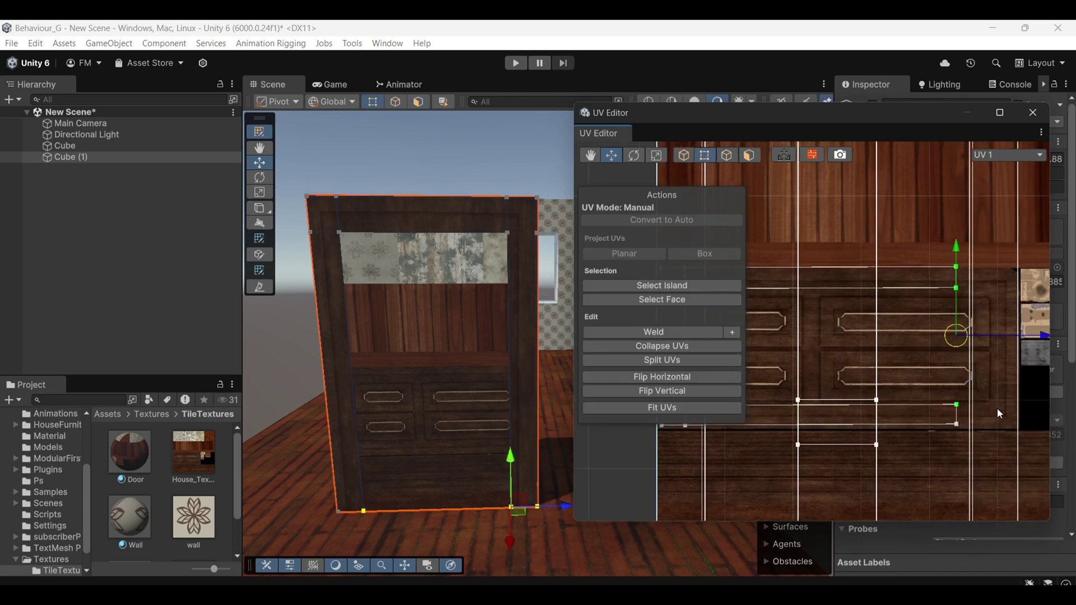
shift+click(955, 424)
drag(1036, 346, 1046, 346)
Step: Rotate the door's centre face UVs about 90°, scale them down and place them over the door panels in the atlas
click(748, 155)
click(821, 330)
scroll(816, 326, down, 5)
scroll(794, 325, up, 4)
click(632, 155)
drag(843, 396, 956, 346)
click(656, 155)
drag(874, 315, 825, 322)
key(w)
drag(872, 227, 869, 266)
Step: Level the two upper corner vertices of the centre face's UVs with the frame's inner edge
click(704, 155)
click(796, 315)
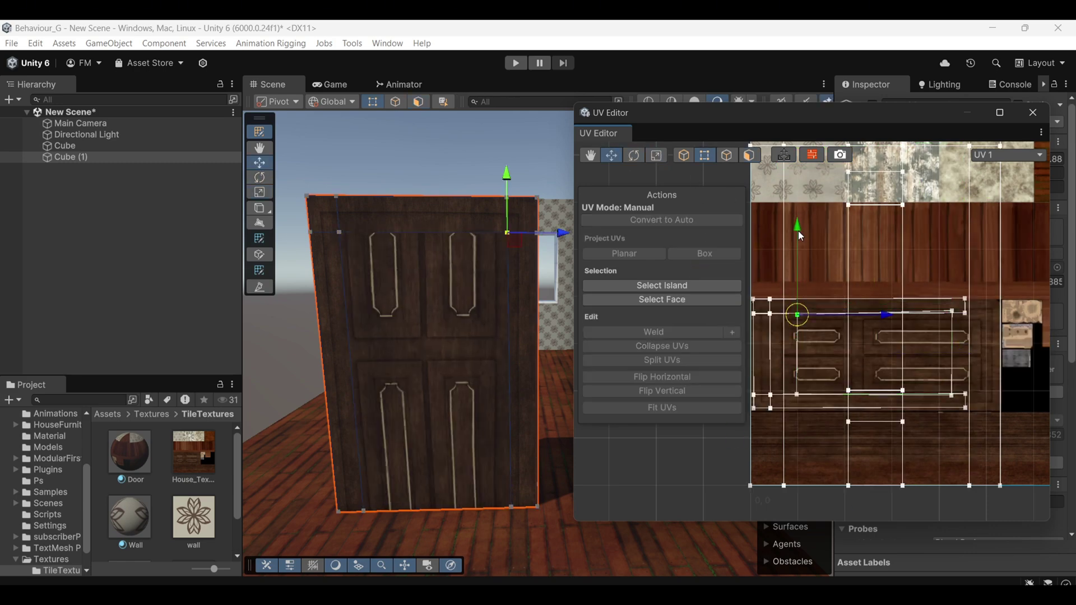
drag(798, 230, 797, 229)
click(952, 311)
drag(951, 231, 951, 233)
Step: Stretch the centre face's UVs by moving their left vertices outward and their right vertices to the frame's end
click(847, 379)
drag(818, 404, 787, 304)
drag(885, 354, 871, 354)
drag(959, 302, 941, 404)
drag(1036, 354, 1048, 354)
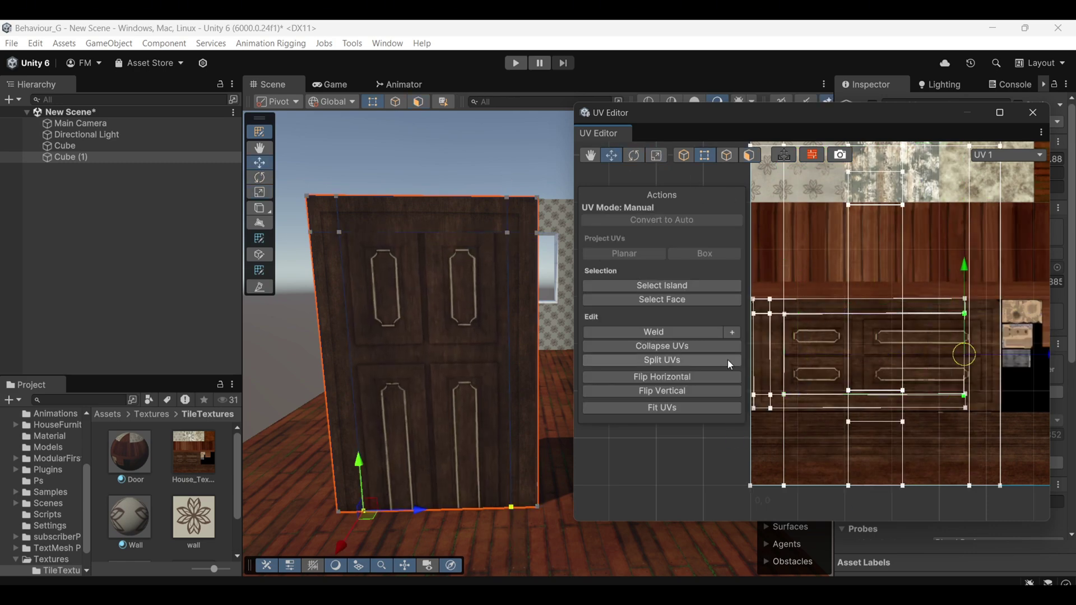
Step: Vertex-snap the door's lower outer corner onto the floor's corner at the end of the patterned wall
key(s)
right_drag(498, 302, 491, 320)
key(w)
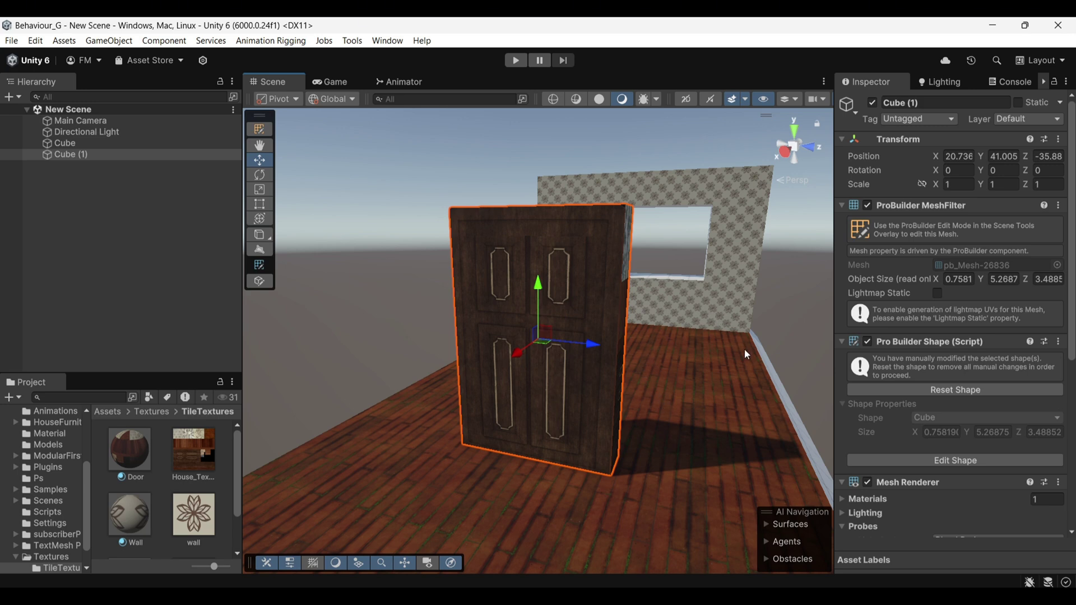
alt+drag(744, 351, 414, 361)
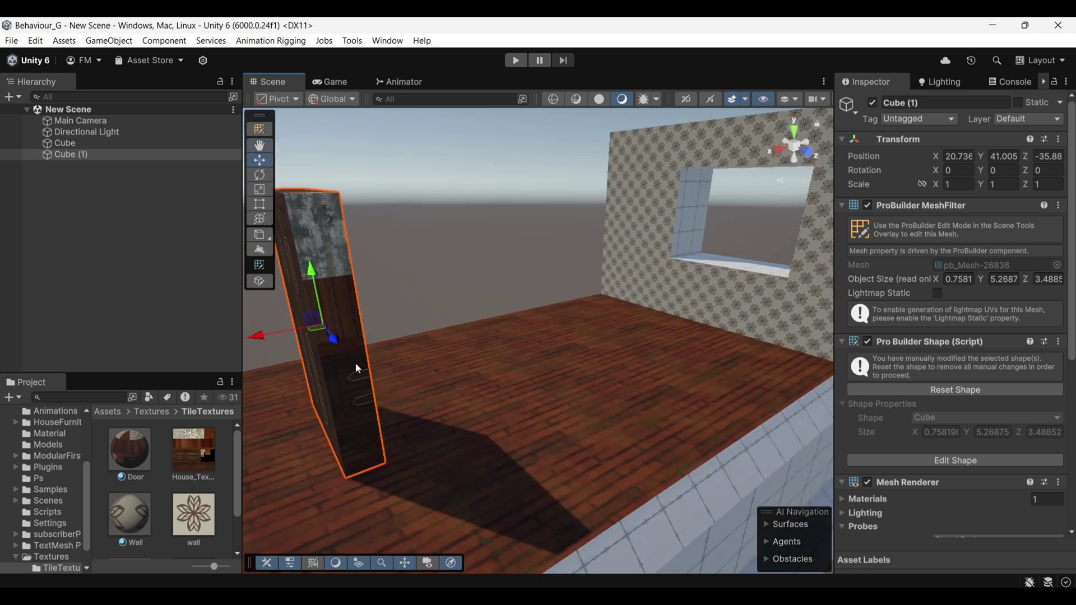
alt+drag(783, 347, 672, 369)
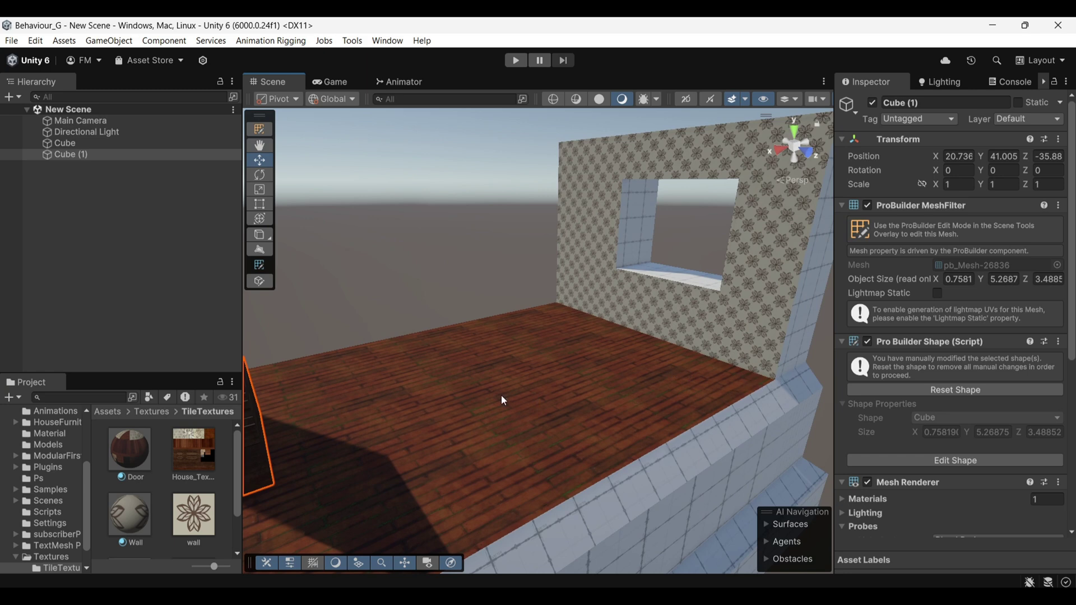
alt+drag(503, 400, 684, 370)
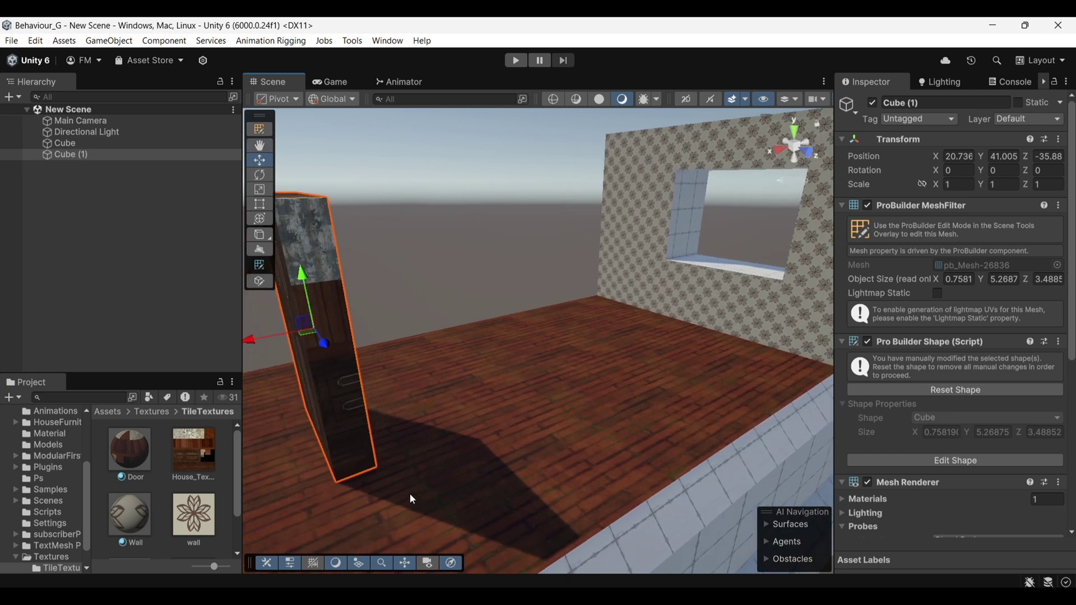
key(v)
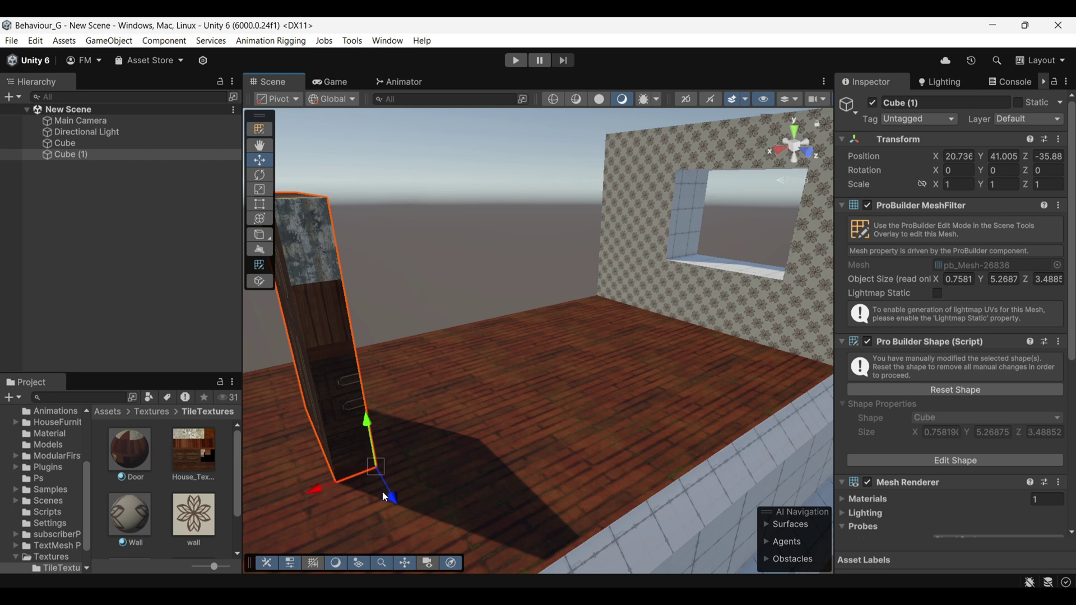
drag(394, 499, 397, 498)
drag(381, 467, 766, 384)
middle_drag(766, 385, 646, 384)
scroll(646, 432, up, 3)
middle_drag(646, 432, 515, 406)
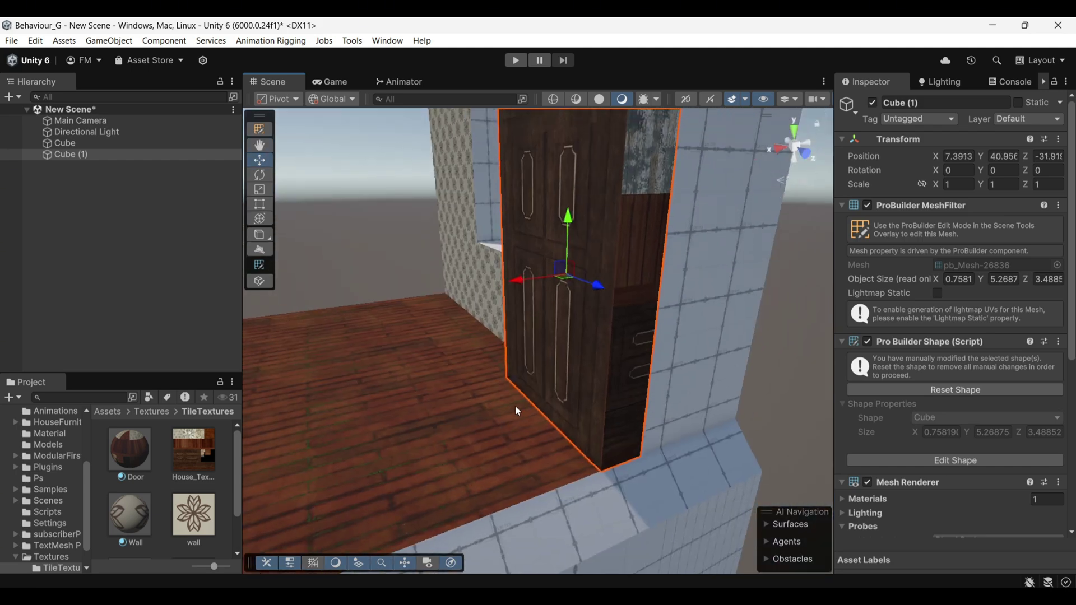
Step: Add a regular 3D Object cube to the scene
scroll(515, 411, down, 4)
middle_drag(612, 379, 801, 392)
click(88, 236)
right_click(70, 230)
mouse_move(252, 364)
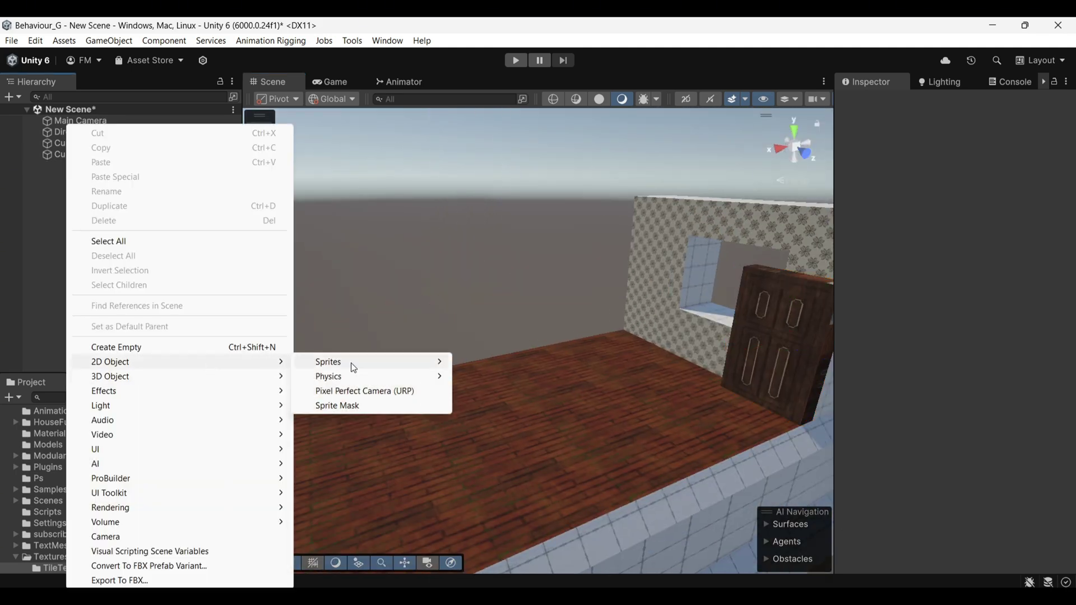
click(339, 375)
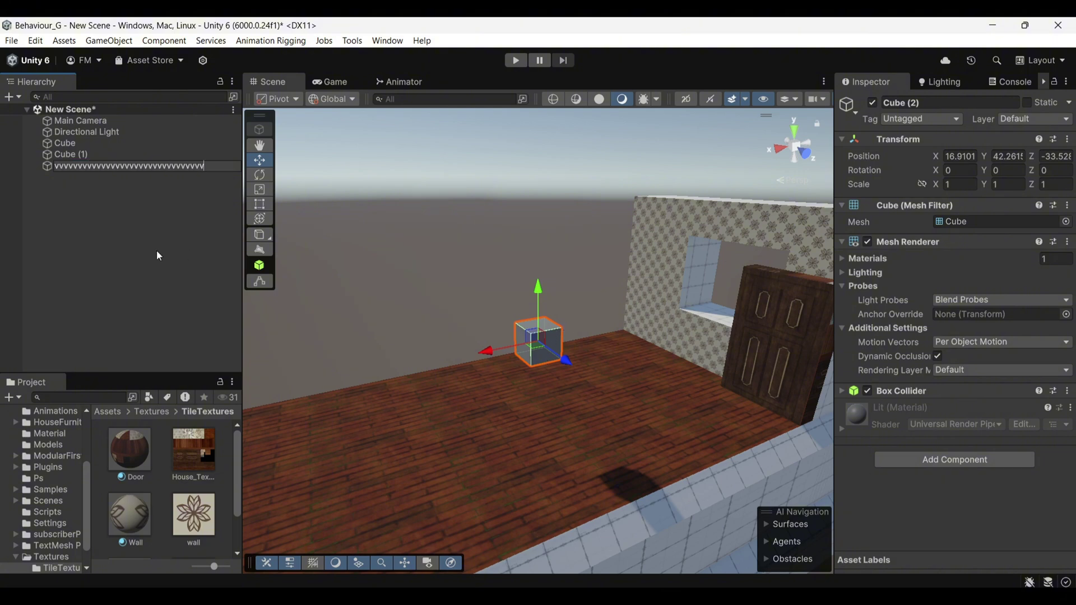
Step: Clear the stray characters from the new cube's name and rename it fgfgh
key(BackSpace)
key(BackSpace)
key(BackSpace)
key(BackSpace)
key(BackSpace)
key(BackSpace)
key(BackSpace)
key(BackSpace)
key(BackSpace)
key(BackSpace)
key(BackSpace)
key(BackSpace)
key(BackSpace)
key(BackSpace)
key(BackSpace)
key(BackSpace)
key(BackSpace)
key(BackSpace)
key(BackSpace)
key(BackSpace)
text(fgfgh)
key(Return)
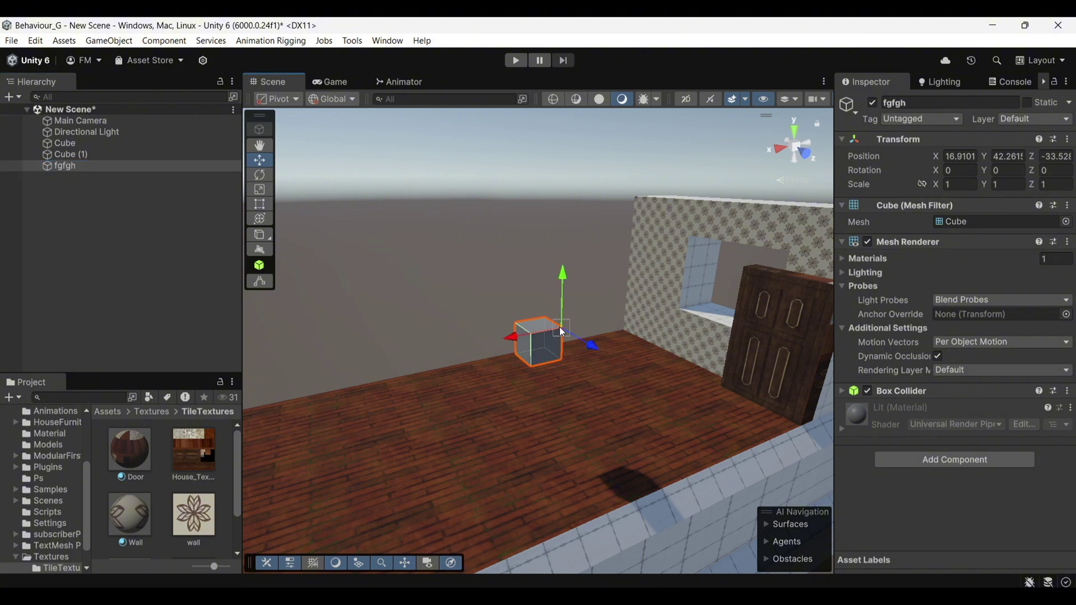
Step: Vertex-snap the fgfgh cube onto the upper corner of the patterned wall above the door
drag(560, 330, 733, 272)
right_drag(734, 272, 395, 403)
key(v)
drag(432, 400, 618, 284)
alt+drag(645, 320, 665, 377)
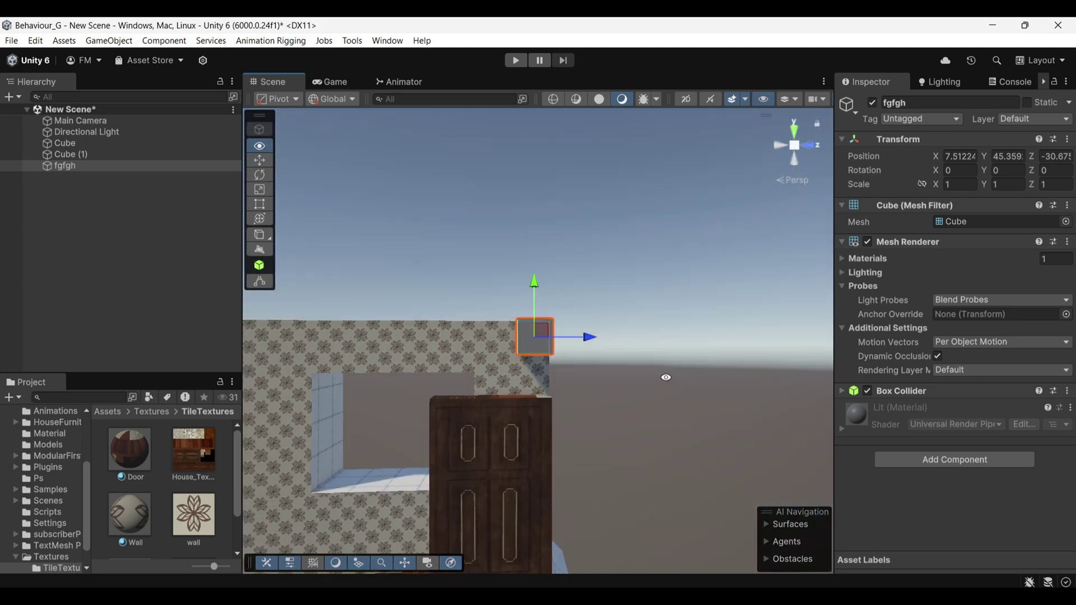
middle_drag(599, 401, 713, 336)
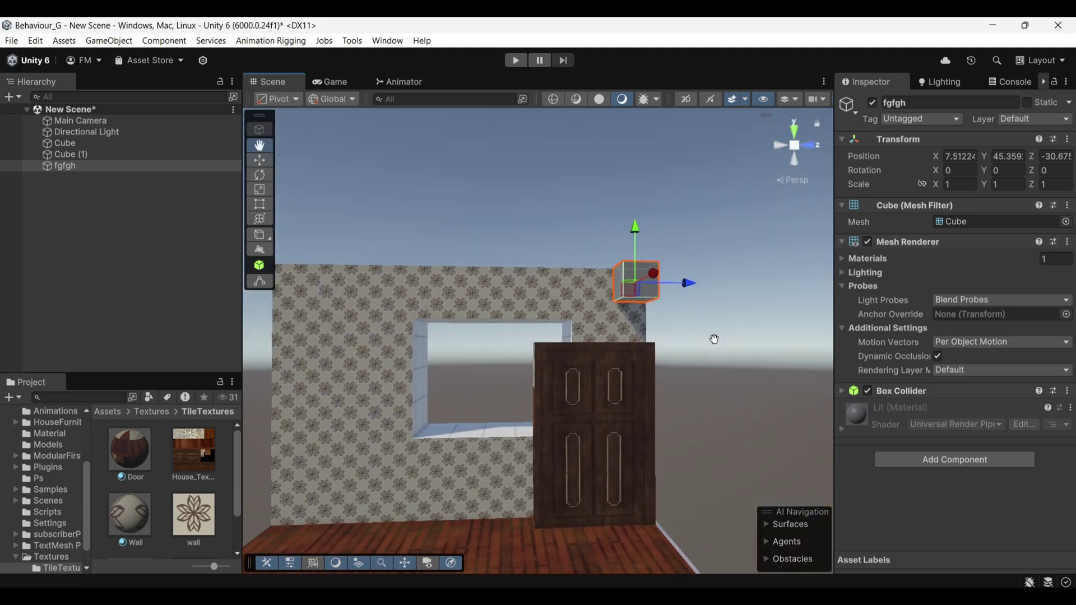